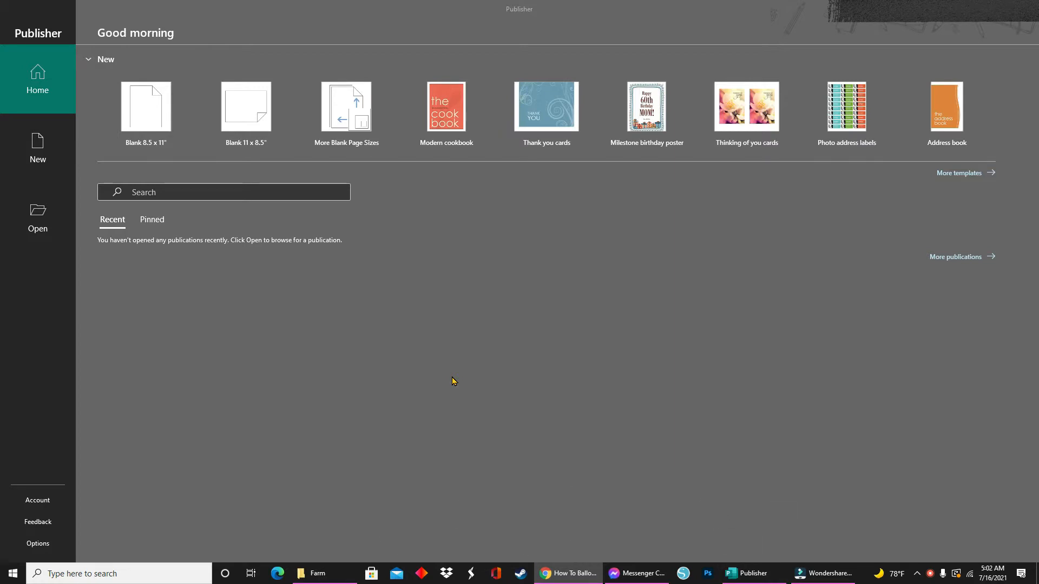
Start a new custom page size named "Bubble Label Lid" that is 2" wide and 2" high.
left_click(340, 126)
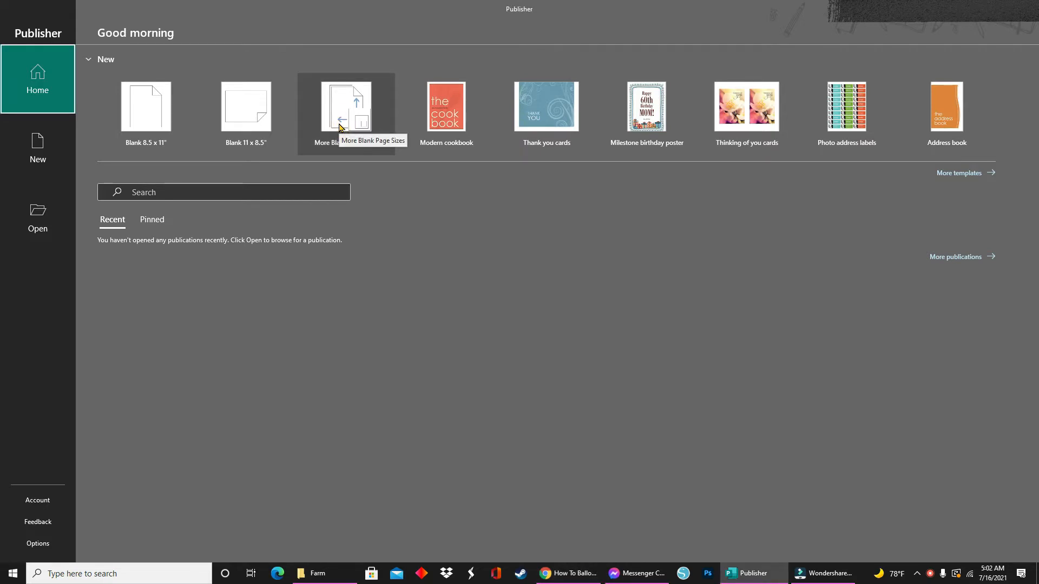
left_click(340, 125)
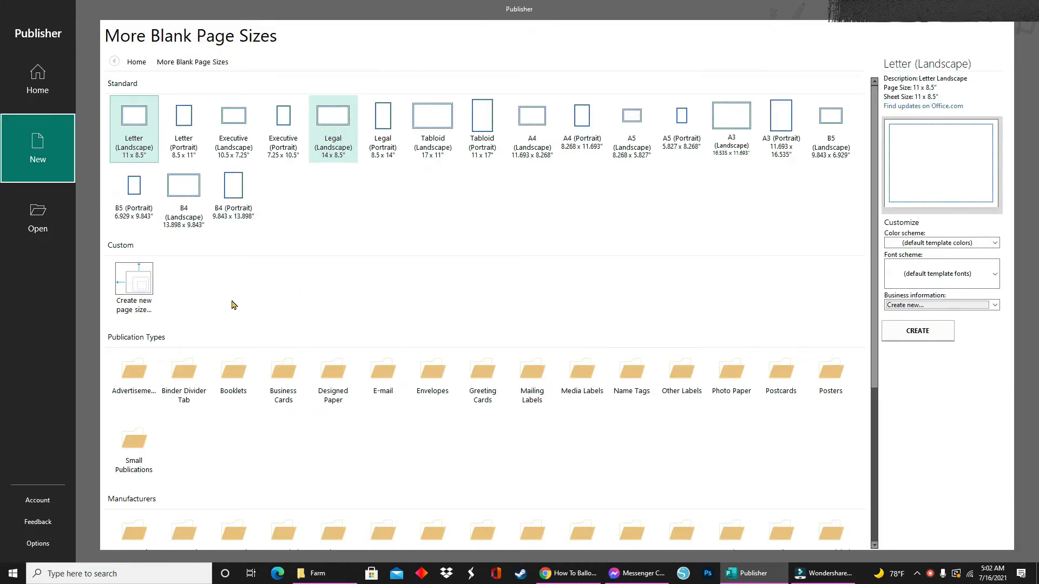
left_click(144, 295)
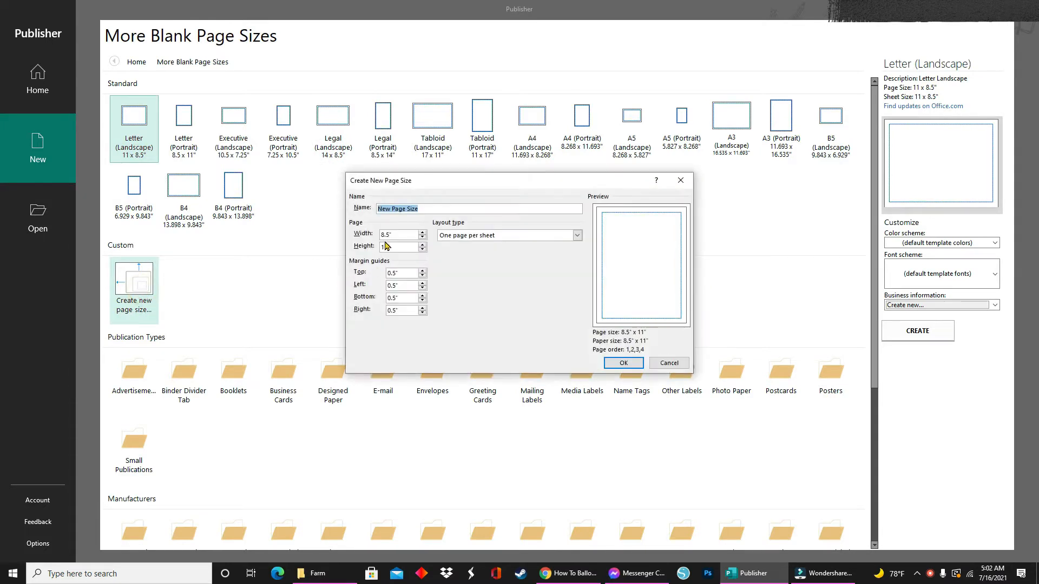
type("BUb")
left_click(398, 234)
type("2")
type("\"")
left_click(397, 245)
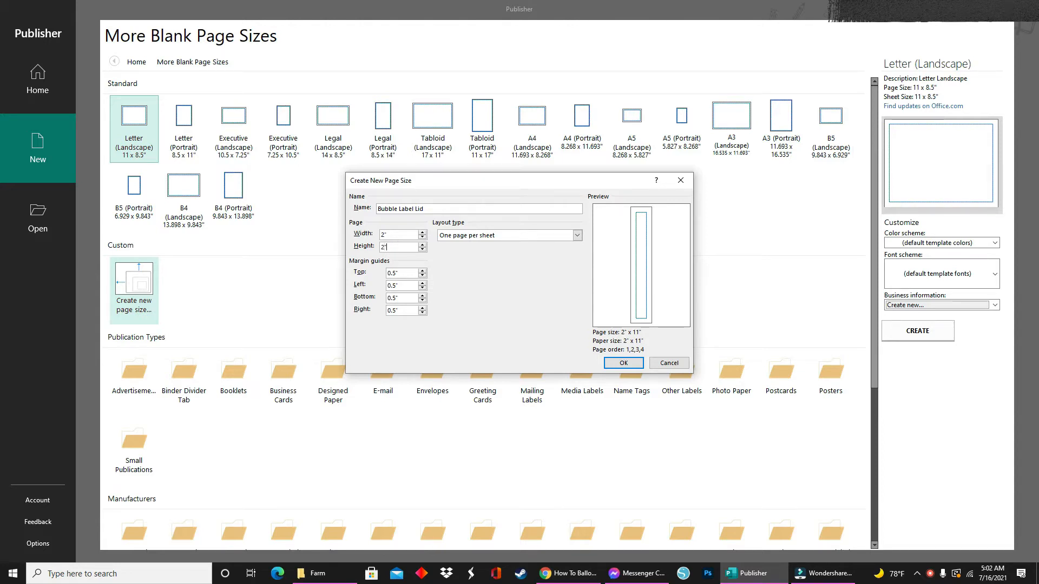
Set all four margin guides to 0" and create a blank publication from the Bubble Label Lid page size.
left_click(397, 273)
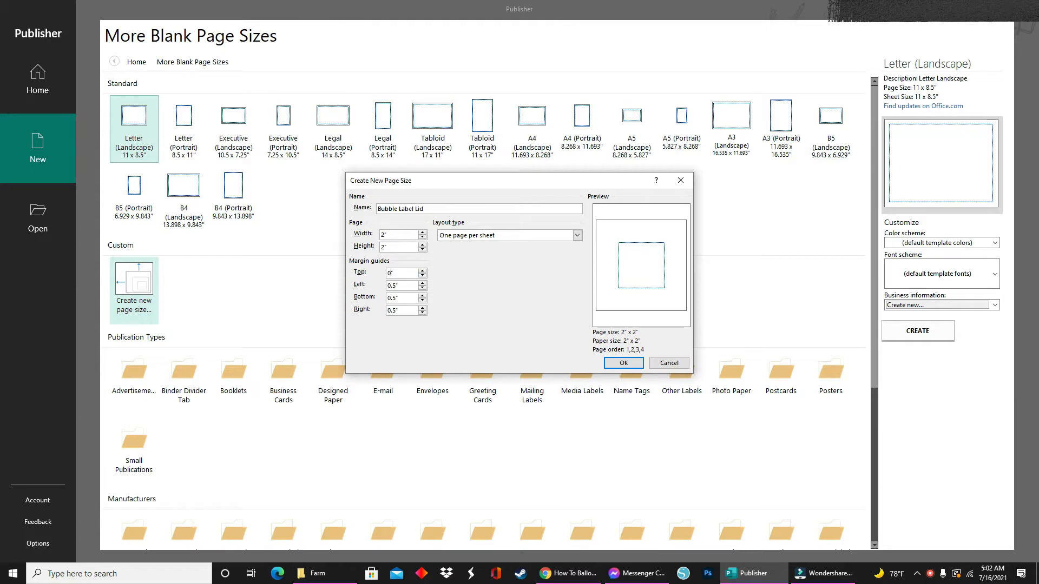
key("Tab")
key("Down")
key("Right")
key("Right")
key("Tab")
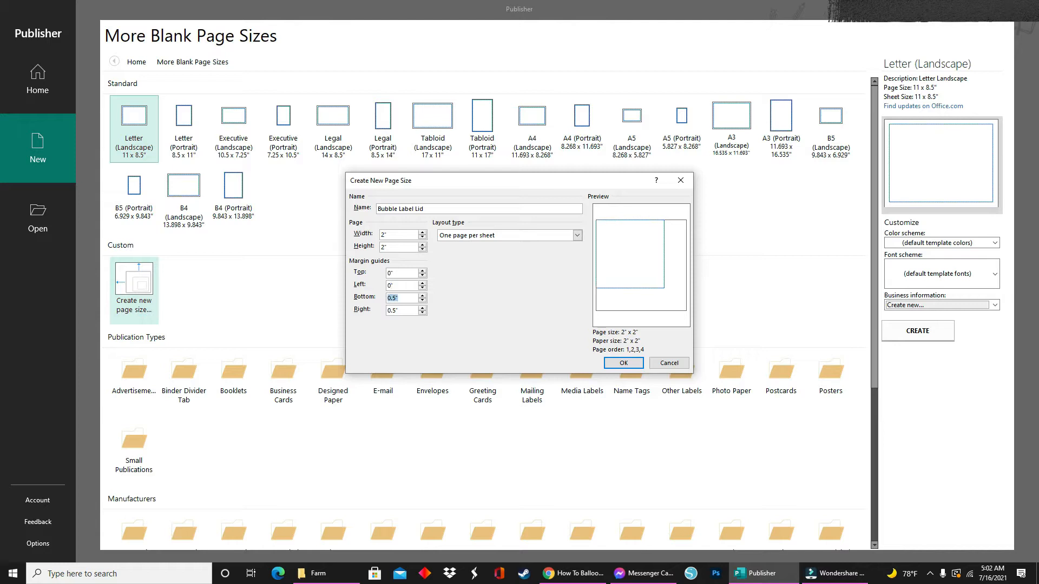
type("0")
key("Tab")
key("Right")
left_click(609, 361)
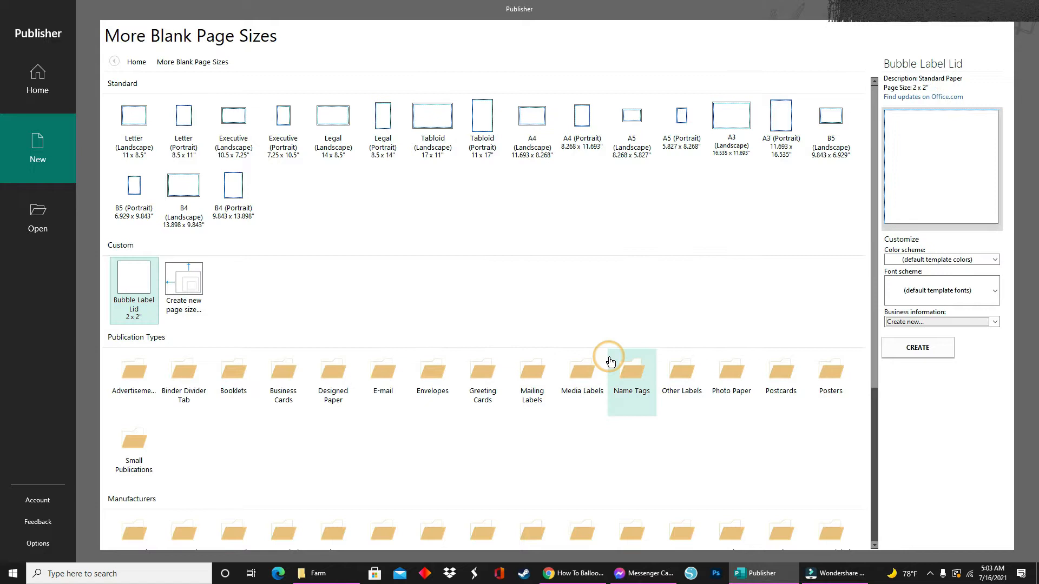
left_click(127, 281)
left_click(918, 353)
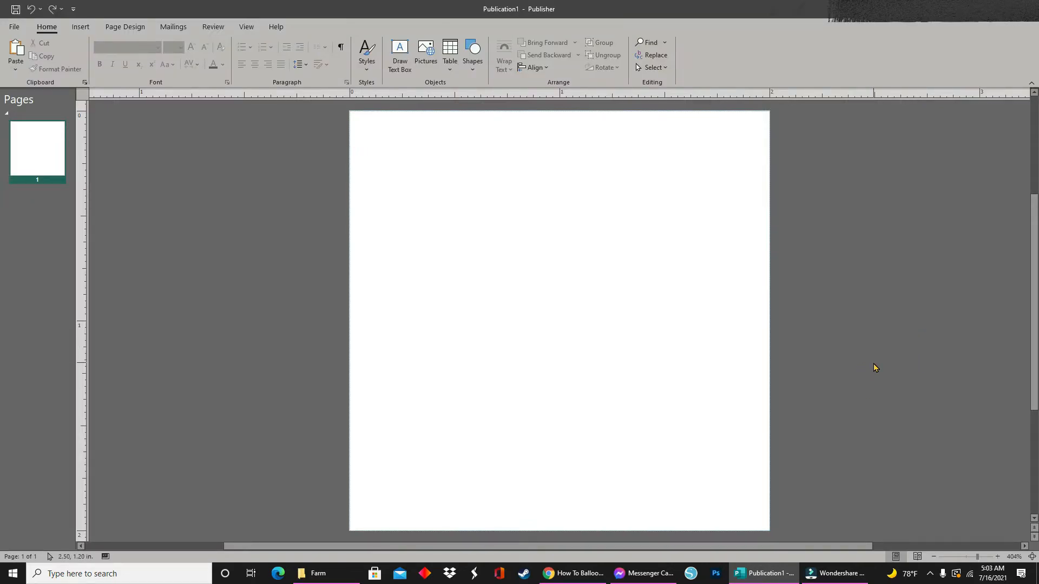
Draw an oval about 1.57" wide and 1.61" high on the page and shift it slightly left toward the centre.
left_click(468, 52)
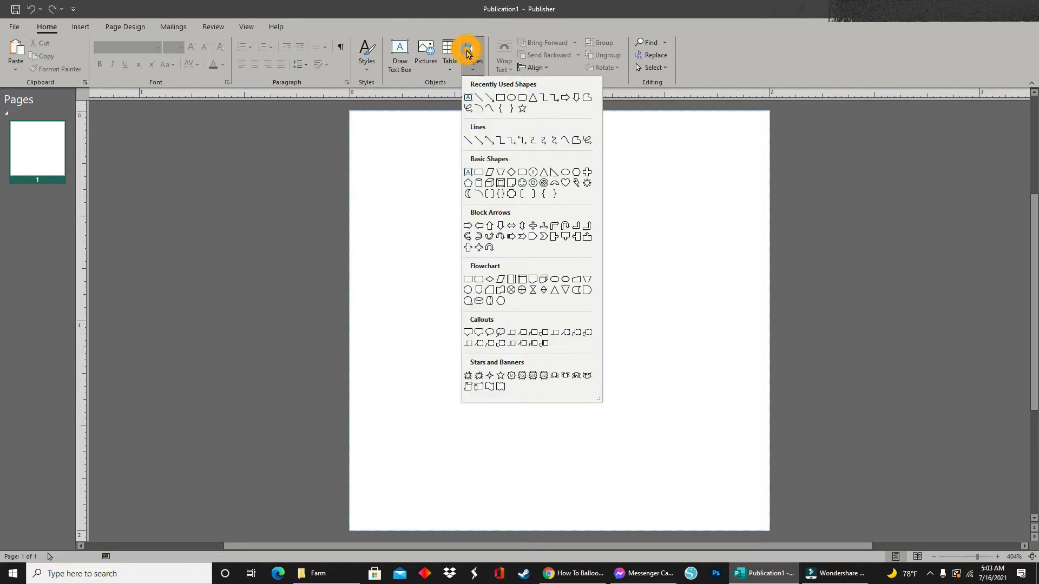
left_click(512, 97)
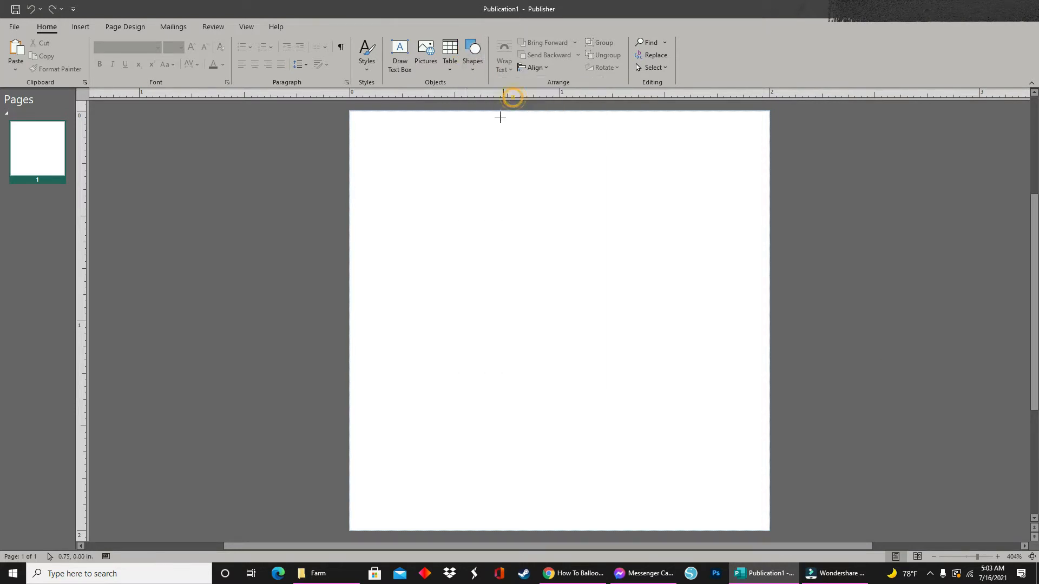
left_click_drag(409, 149, 740, 488)
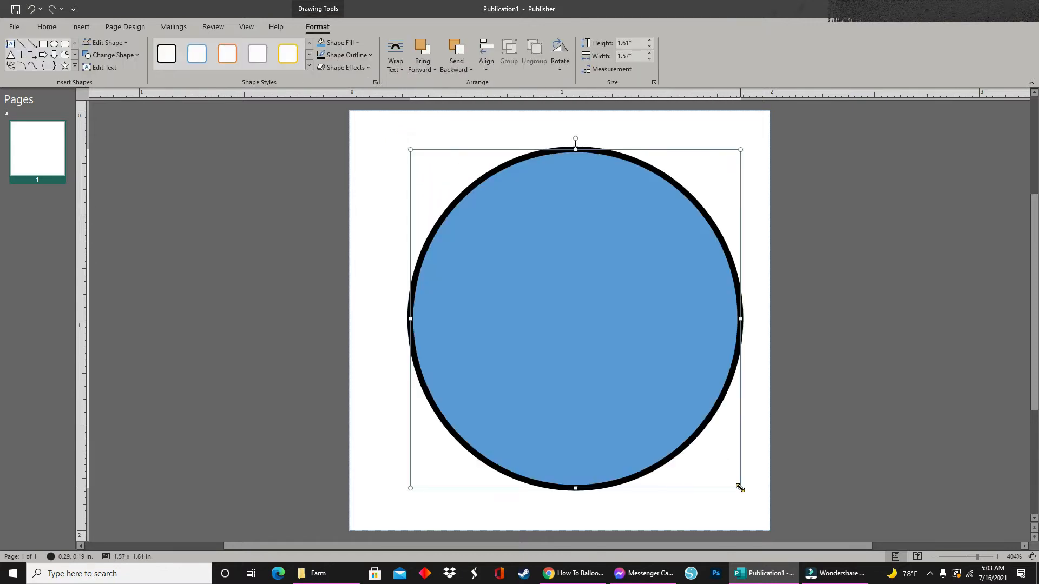
left_click_drag(640, 393, 620, 395)
Set the oval's height and width both to 1.5" to make it a circle.
left_click(627, 46)
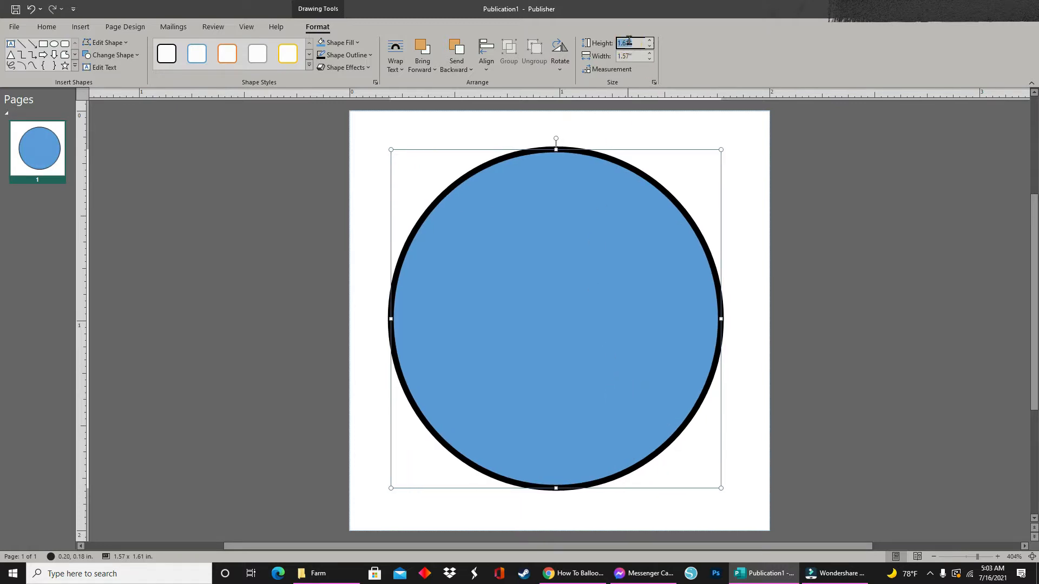
key("Right")
left_click(628, 54)
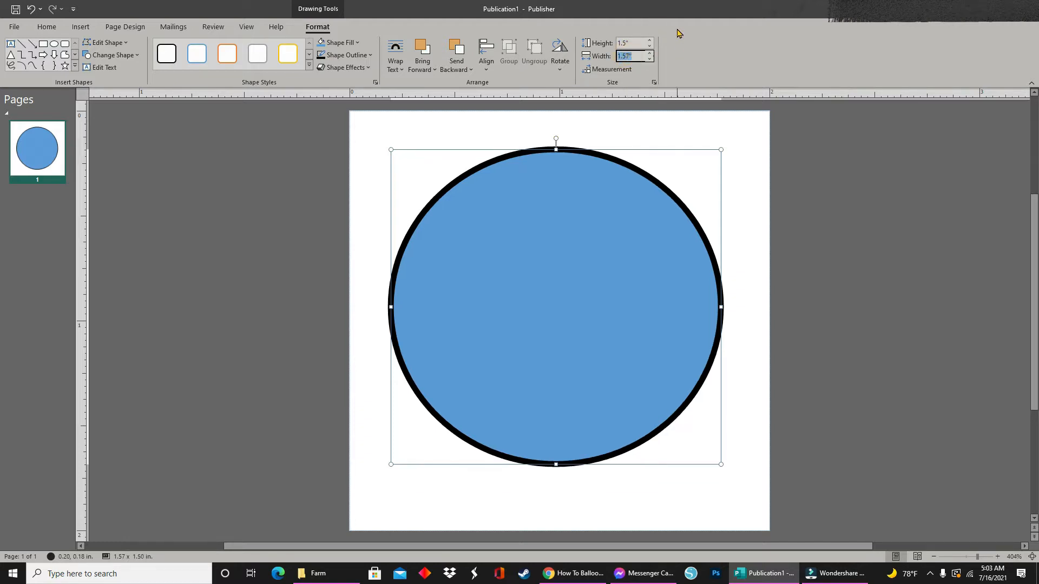
key("Right")
key("Return")
Switch to the Farm folder in File Explorer and look through its clip-art images for the label.
left_click(311, 574)
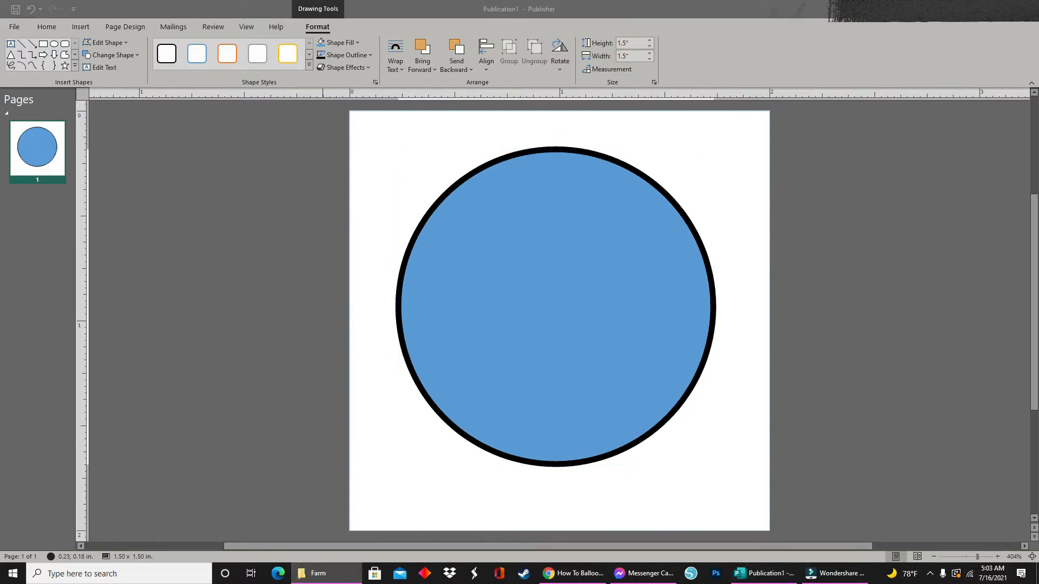
left_click_drag(1038, 46, 934, 38)
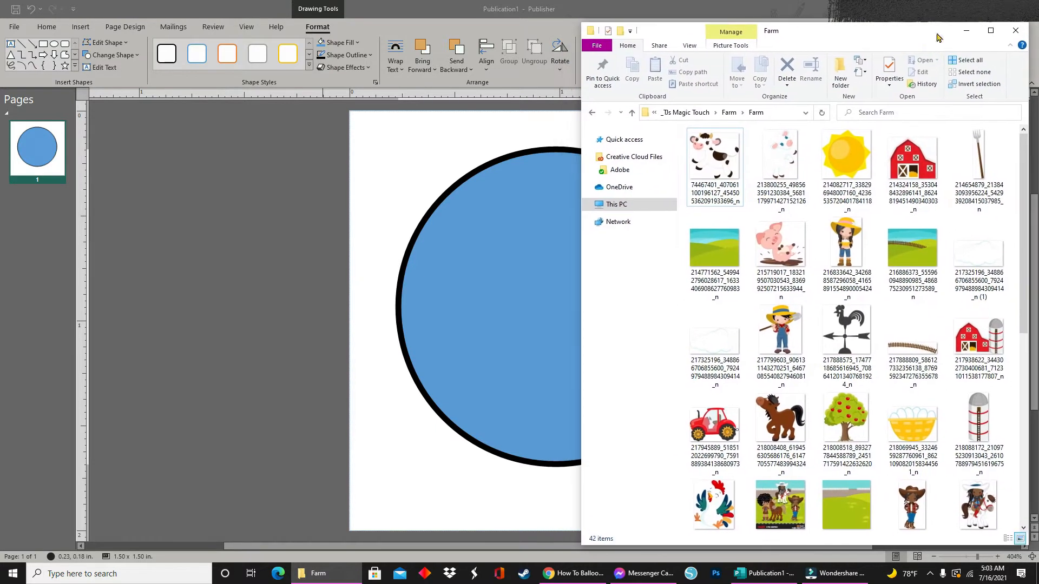
scroll(959, 199, "down", 5)
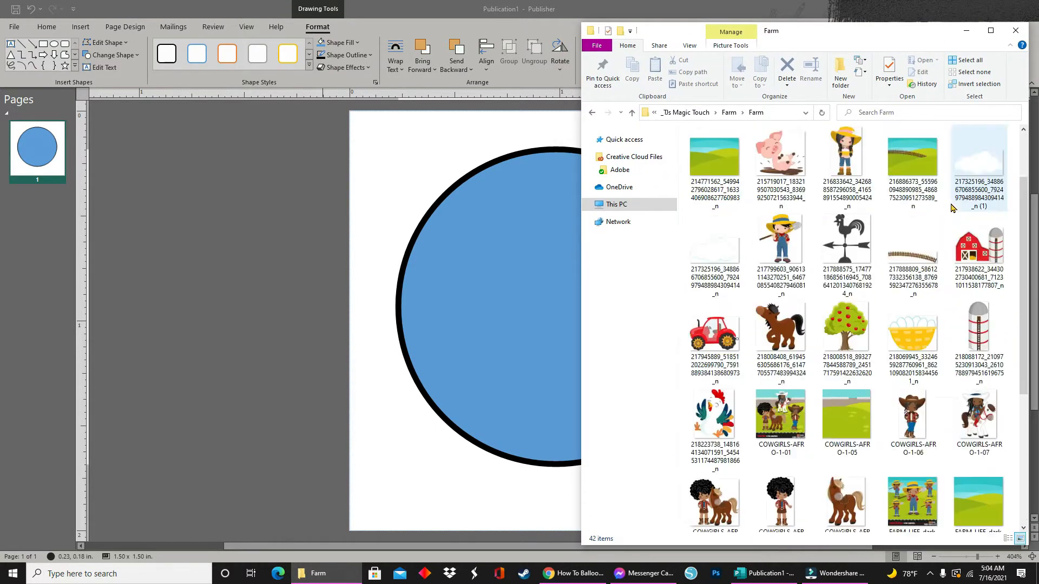
scroll(958, 199, "up", 5)
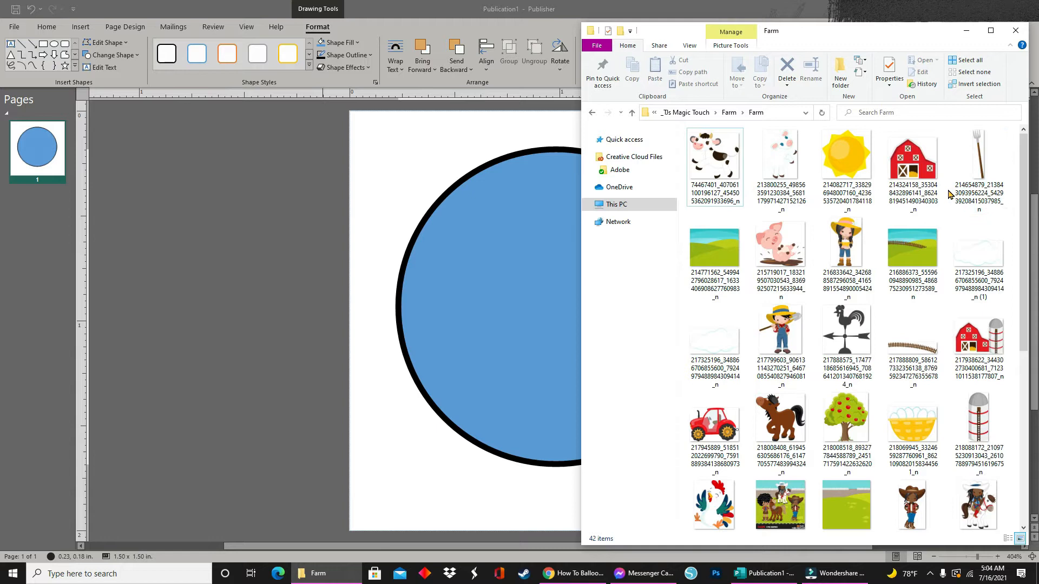
scroll(928, 279, "down", 5)
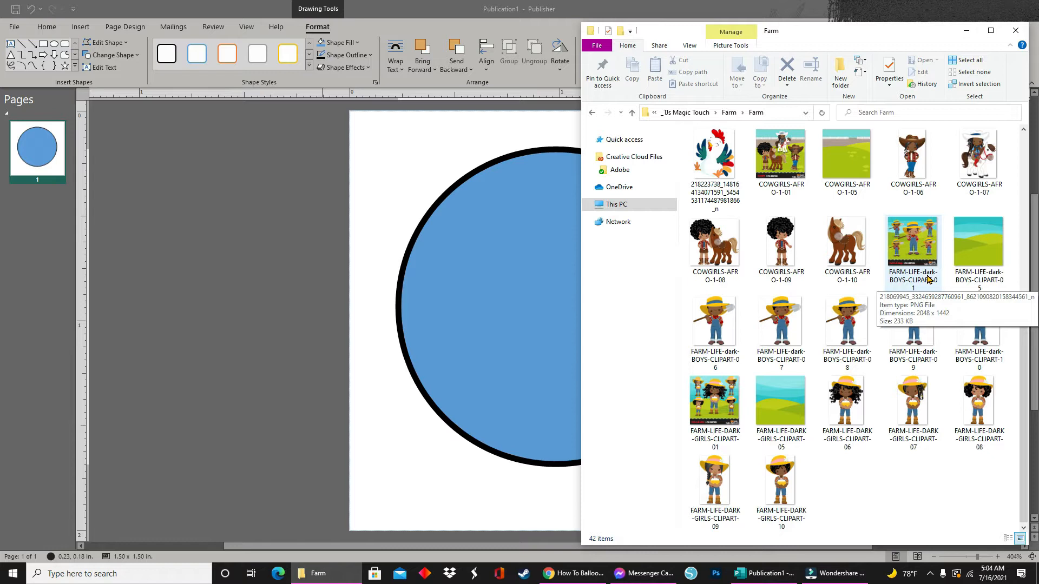
scroll(927, 279, "up", 5)
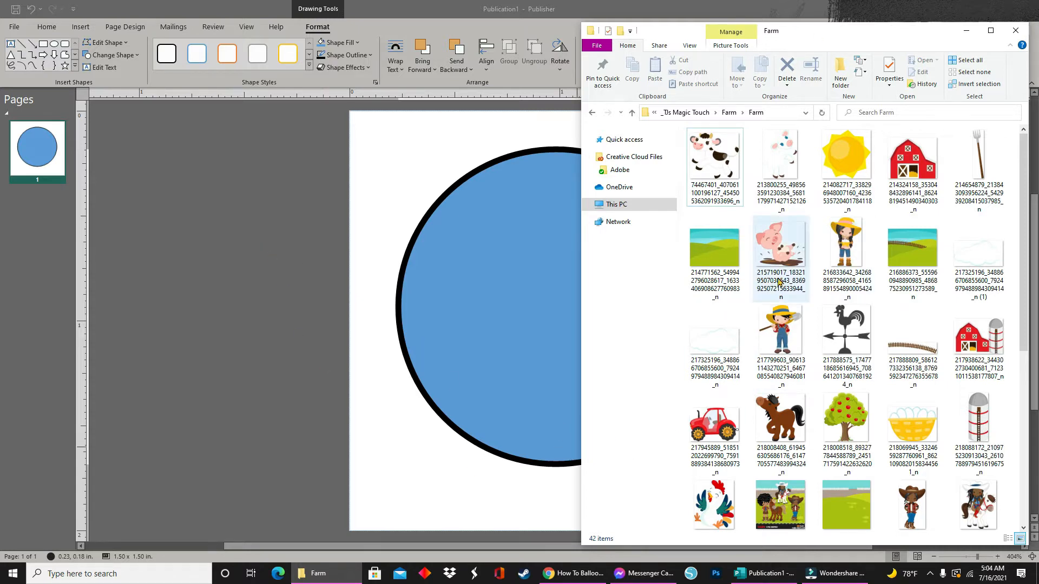
left_click(76, 26)
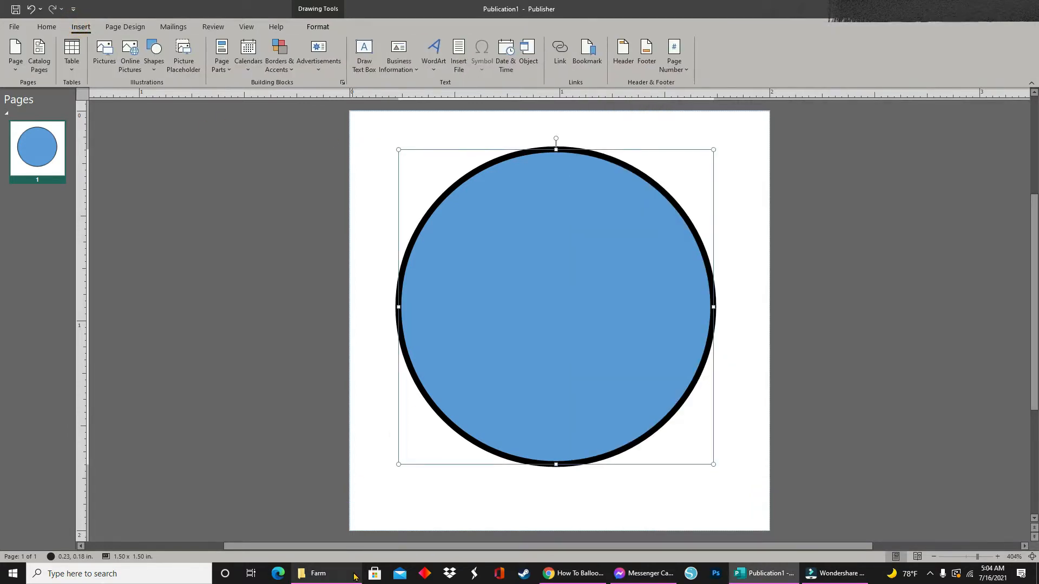
left_click(318, 573)
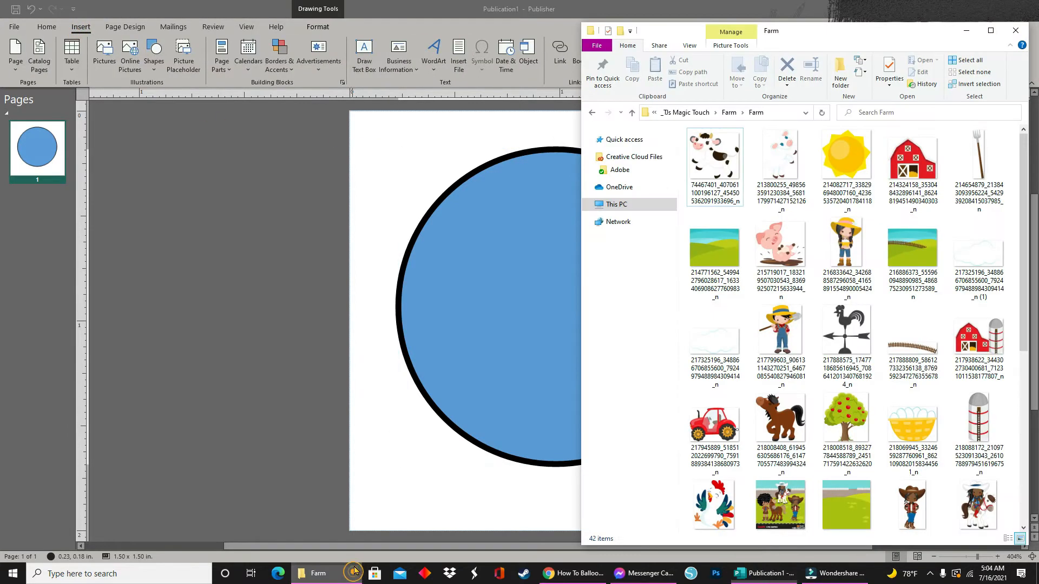
In Publisher, insert the rooster, muddy pig and cloud pictures together from the Farm folder.
left_click(114, 51)
left_click(105, 55)
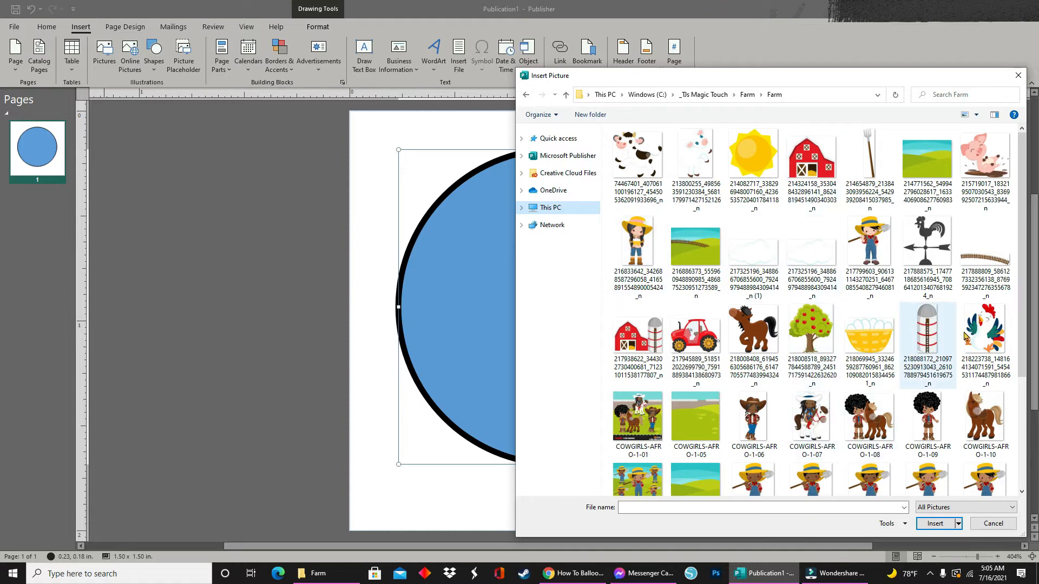
left_click(982, 330)
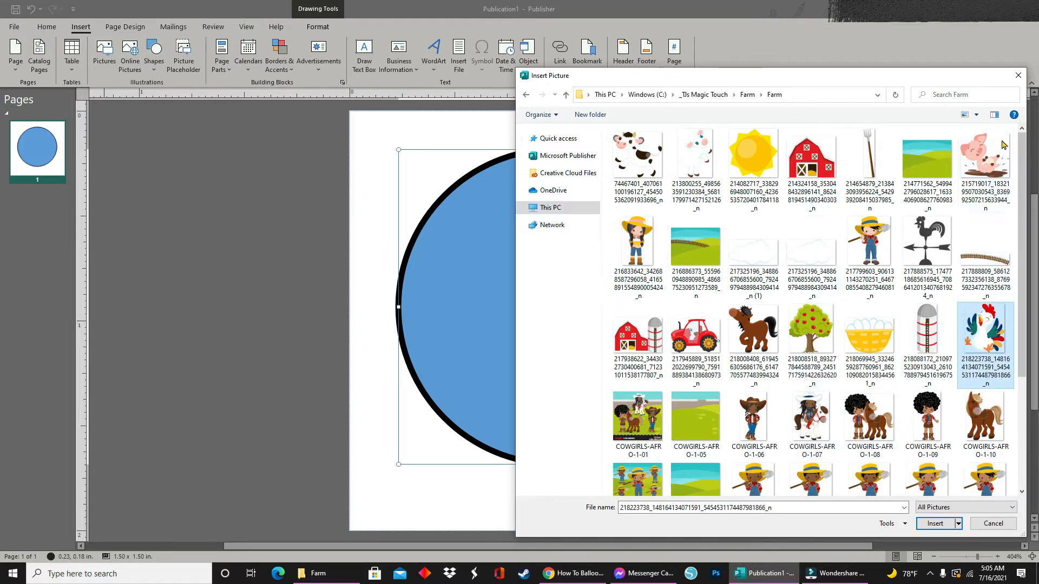
left_click(987, 157, "ctrl")
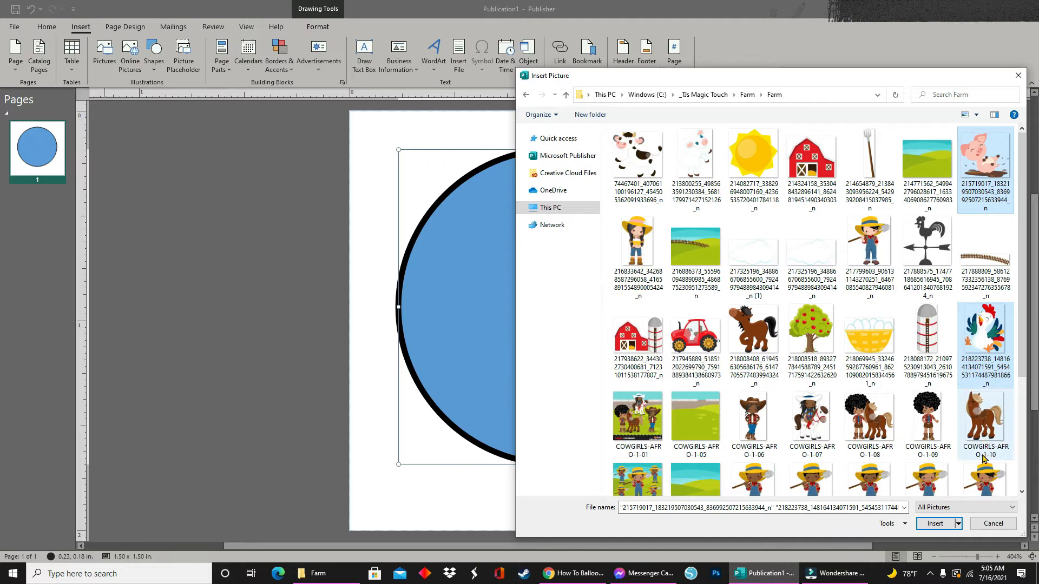
scroll(917, 382, "down", 2)
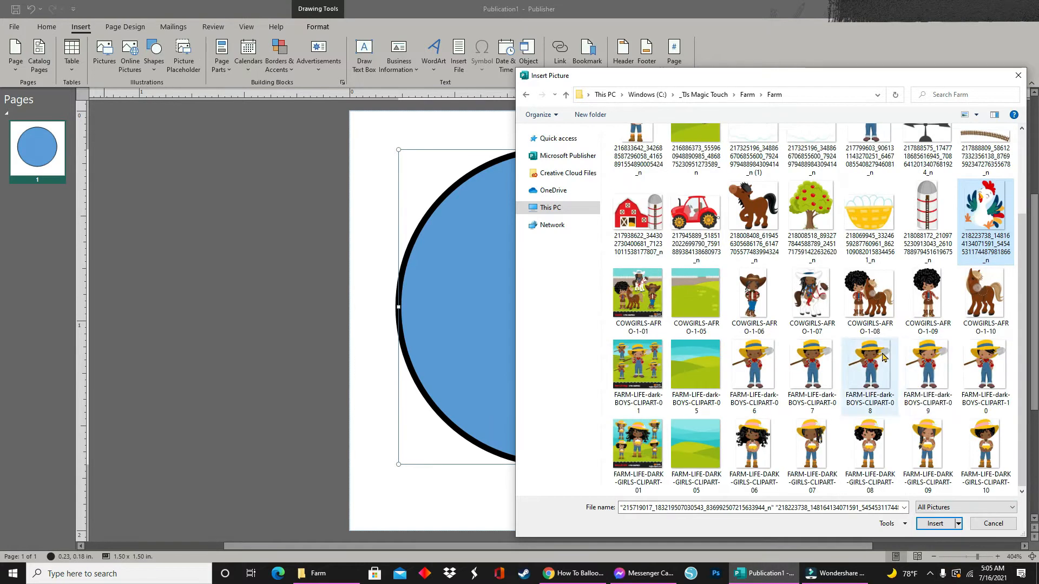
scroll(864, 303, "up", 2)
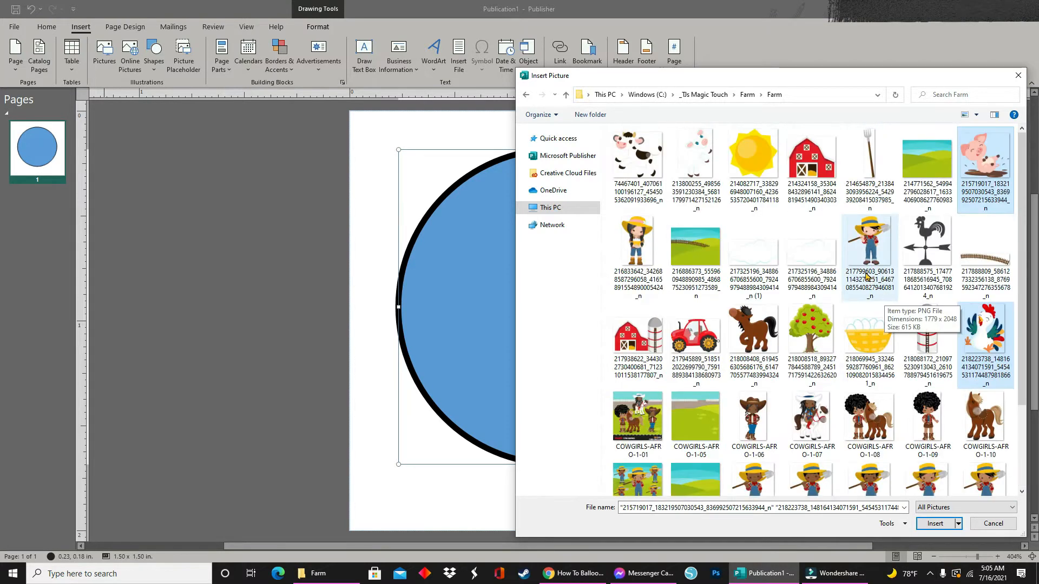
left_click(743, 264, "ctrl")
left_click(935, 523)
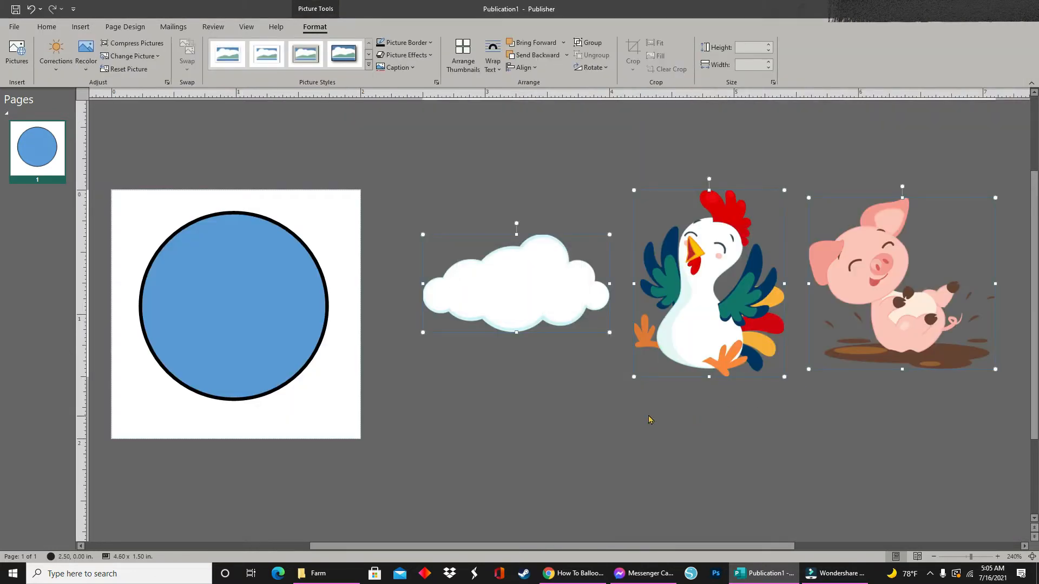
Scale the cloud, rooster and pig down together to about 0.81" on their longest side, mirroring them horizontally.
left_click(261, 297)
left_click(464, 276)
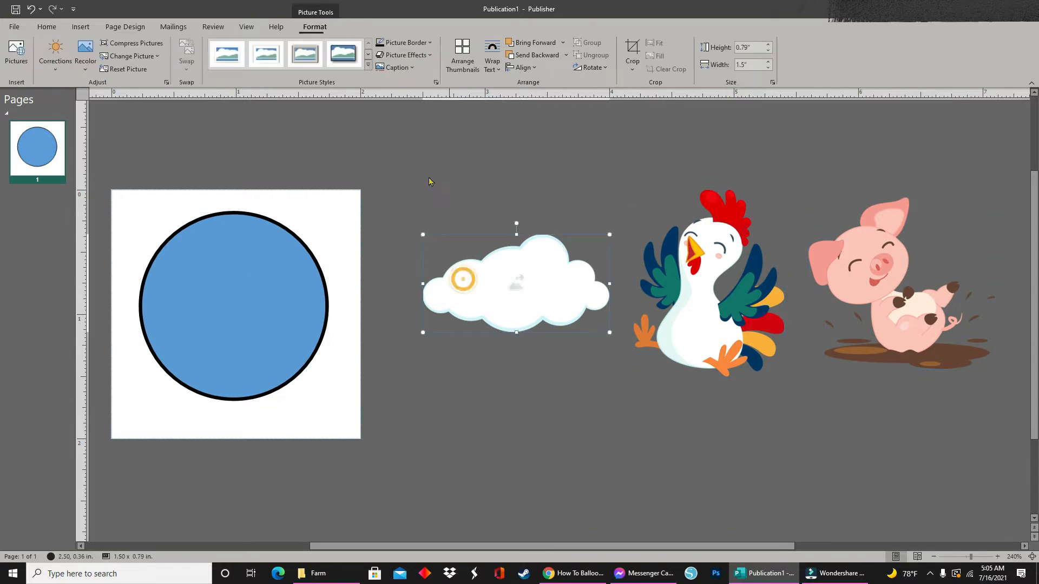
left_click(377, 201)
left_click_drag(385, 170, 954, 441)
left_click_drag(991, 367, 705, 289)
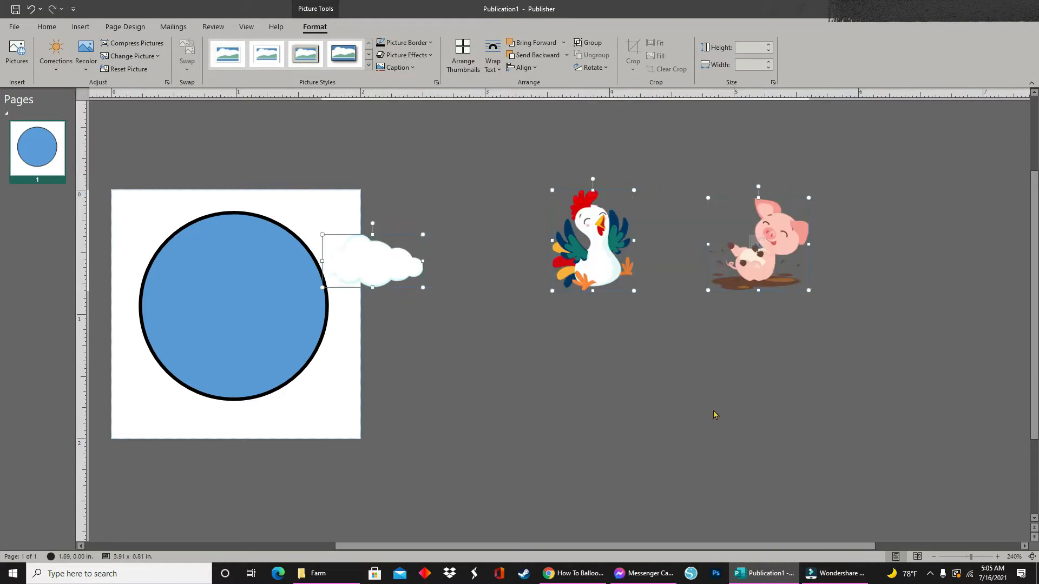
Move the three pictures off the page beside the circle, with the rooster and pig side by side above the cloud.
left_click_drag(399, 278, 574, 373)
left_click(707, 443)
left_click_drag(762, 358, 529, 280)
left_click_drag(904, 334, 601, 259)
Fill the 1.5" circle with the fenced green pasture picture from the Farm folder and remove its black outline.
left_click_drag(659, 547, 488, 541)
scroll(595, 495, "up", 2, "ctrl")
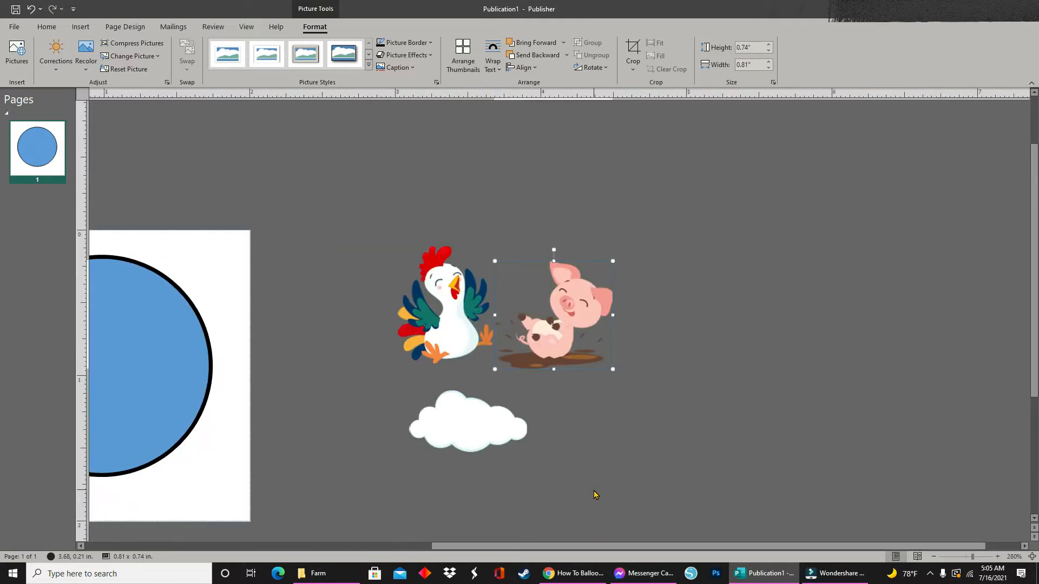
scroll(595, 495, "up", 6, "ctrl")
left_click_drag(591, 547, 313, 548)
scroll(352, 378, "down", 1)
scroll(351, 378, "down", 1)
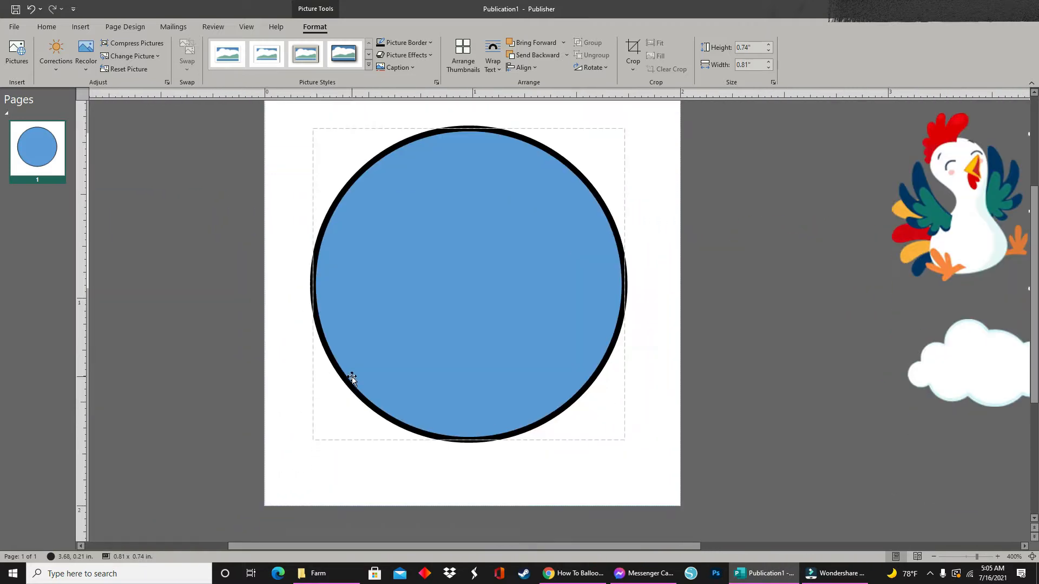
left_click(420, 243)
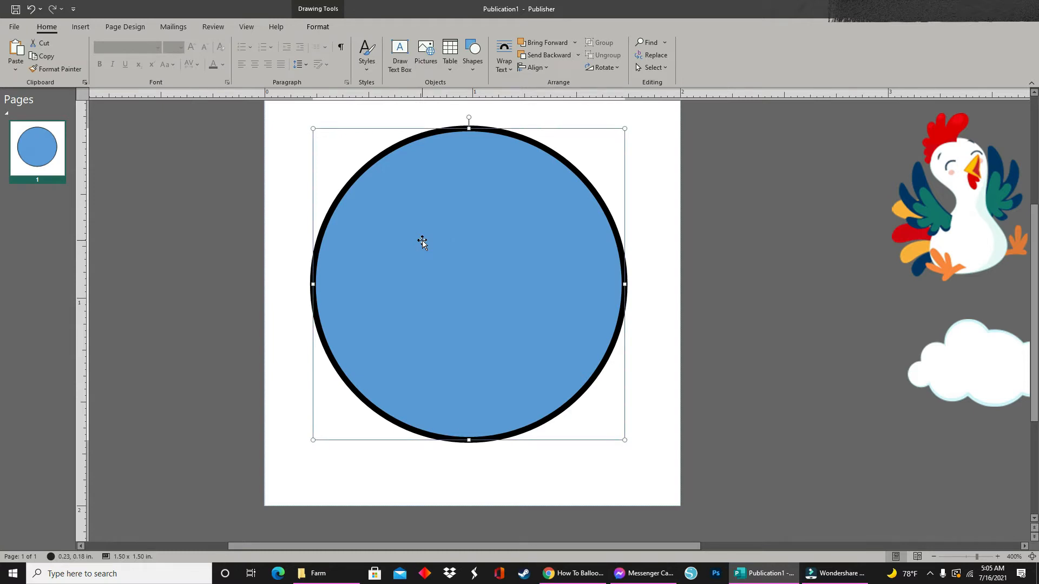
left_click(541, 327)
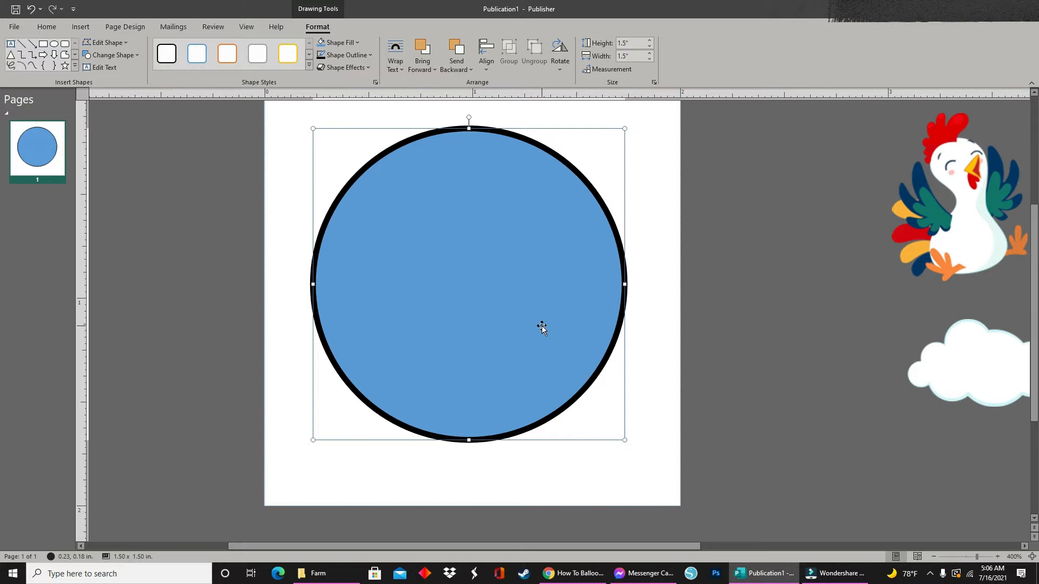
left_click(358, 45)
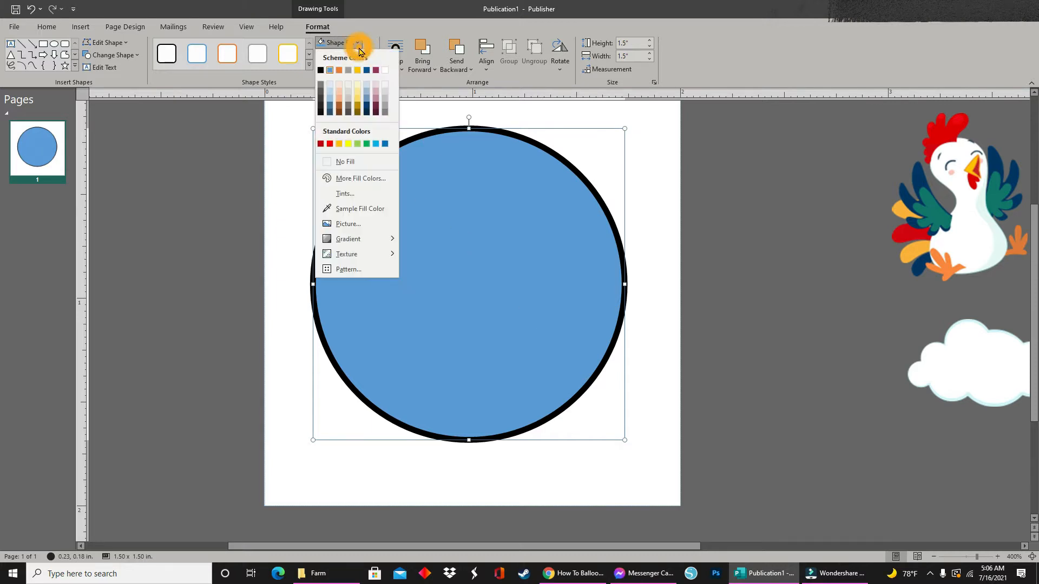
left_click(356, 230)
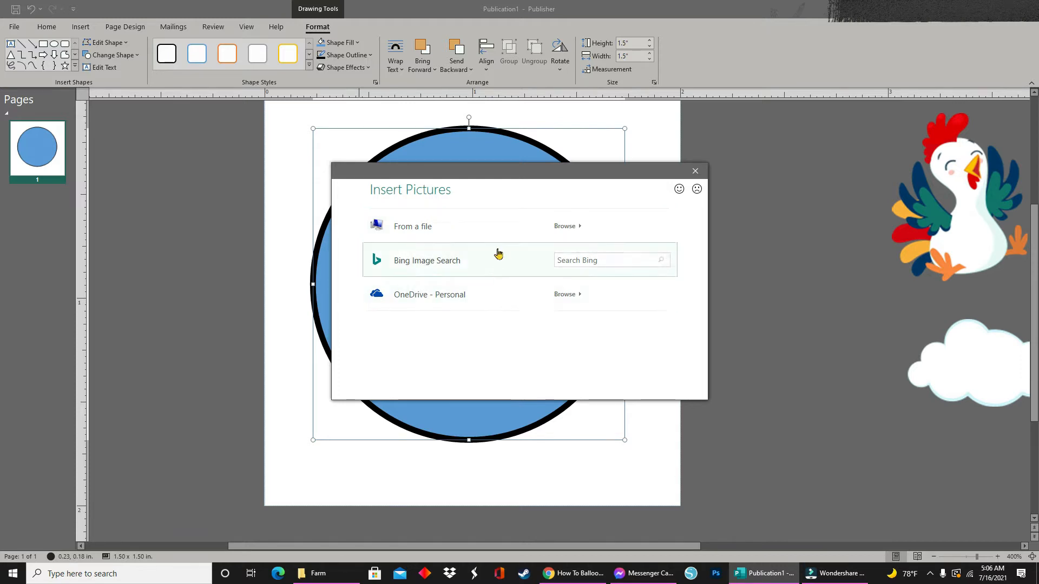
left_click(495, 231)
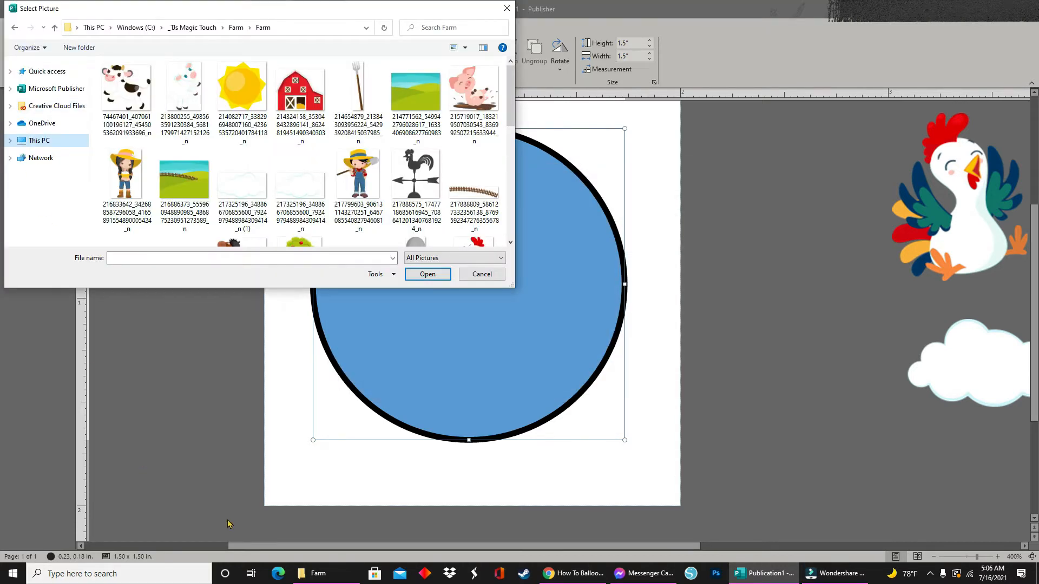
left_click(187, 179)
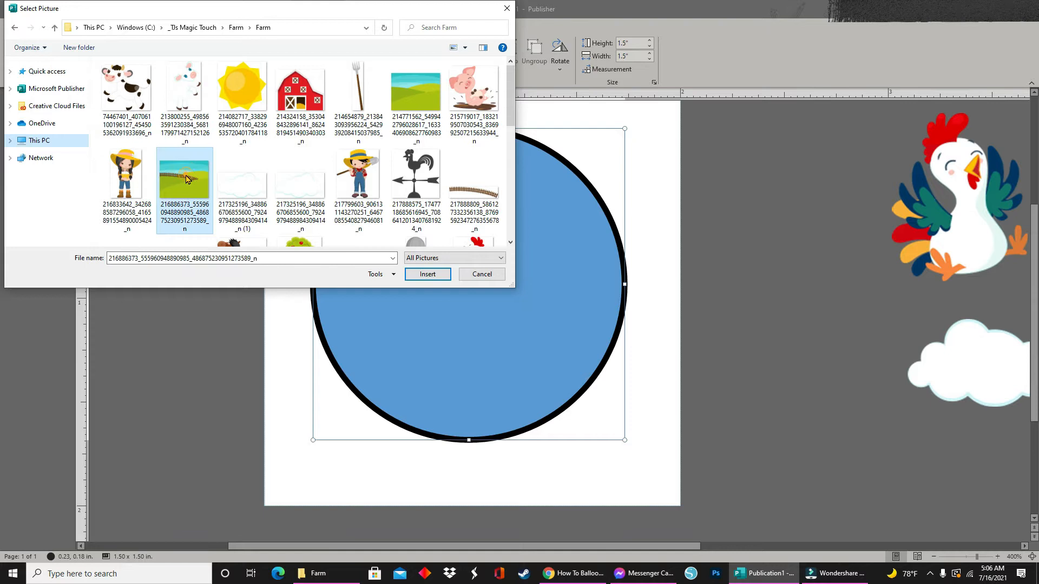
left_click(421, 275)
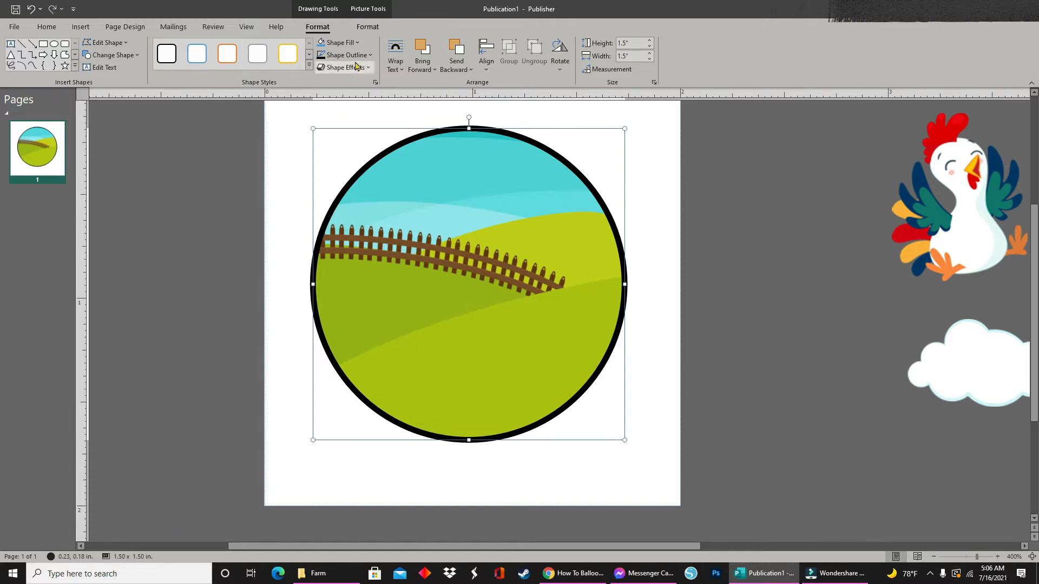
left_click(370, 55)
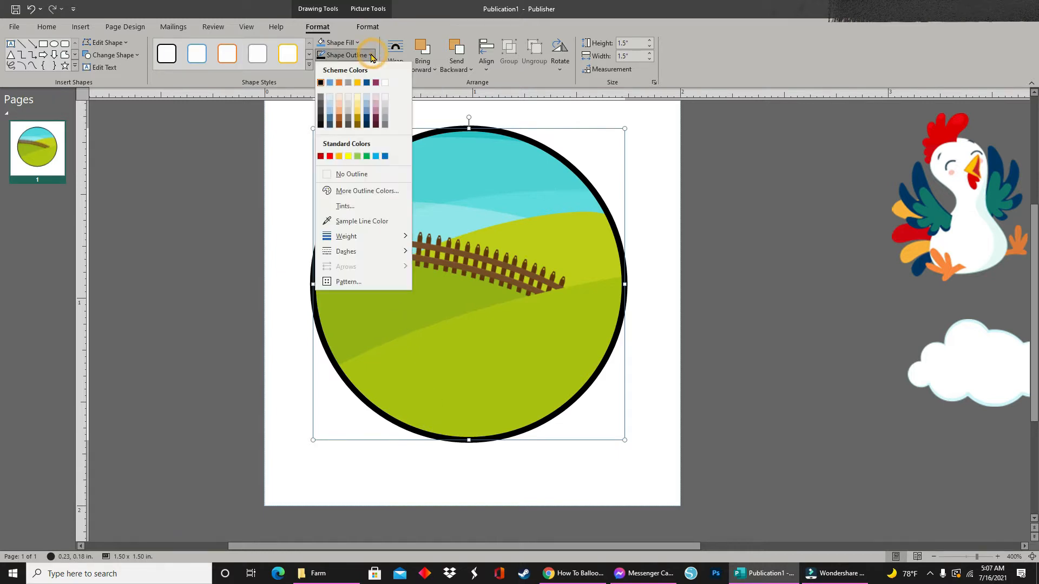
left_click(365, 174)
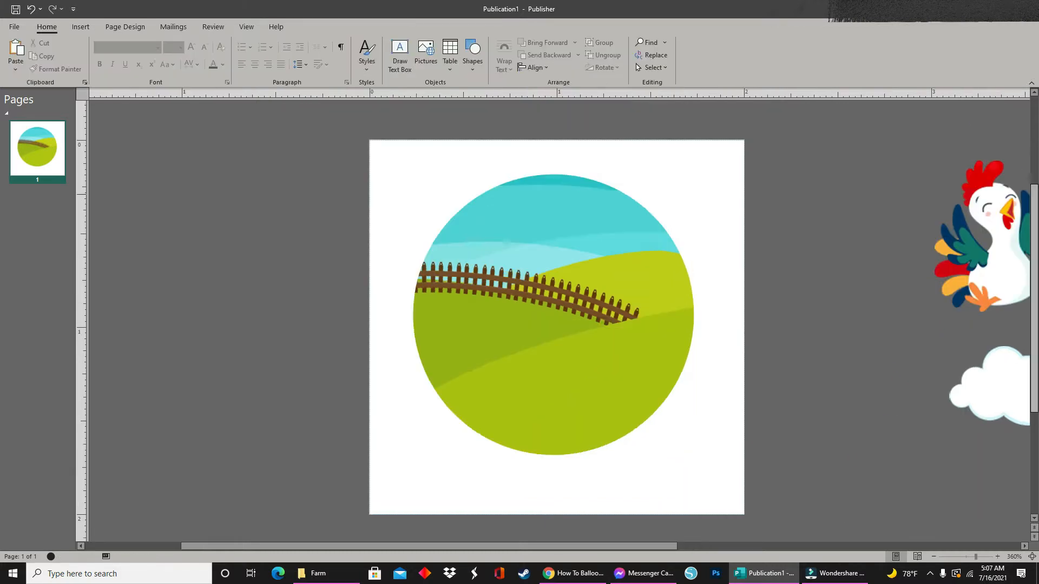
Move the rooster onto the right half of the picture-filled circle and flip it horizontally.
left_click(950, 266)
left_click_drag(951, 267, 589, 346)
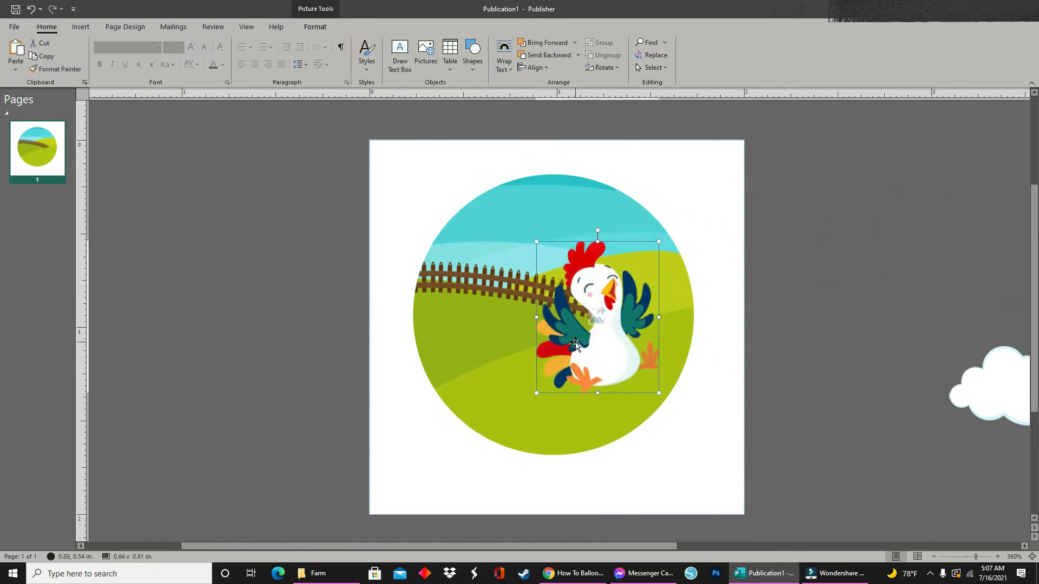
left_click(591, 67)
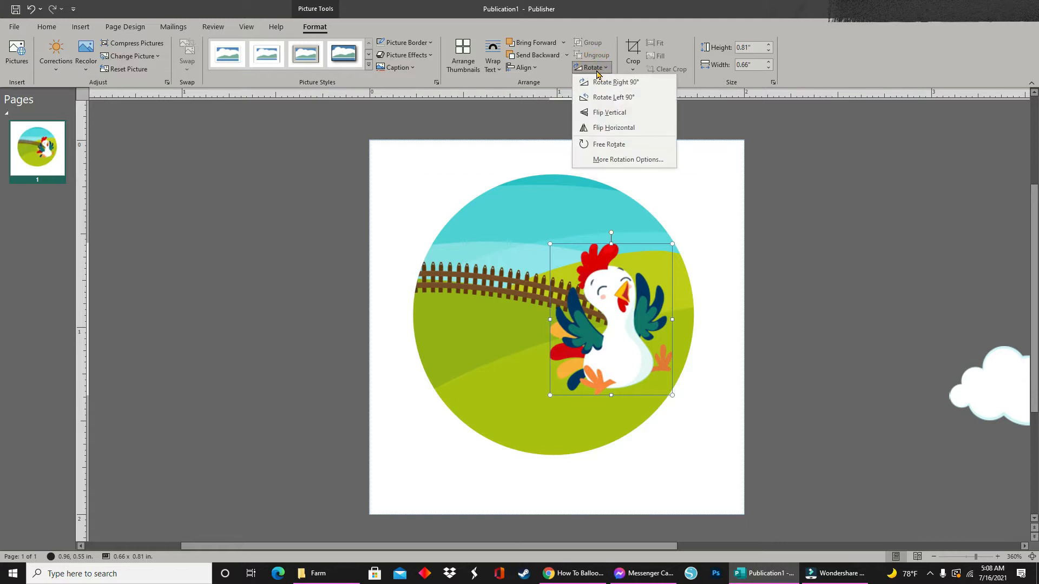
left_click(600, 128)
Shrink the rooster proportionally and place it on the right hillside at the end of the fence.
left_click_drag(608, 315, 608, 305)
left_click_drag(550, 384, 582, 345)
left_click_drag(617, 316, 614, 344)
left_click_drag(669, 374, 654, 355)
left_click_drag(611, 327, 627, 350)
left_click(783, 353)
Move the muddy pig onto the left half of the circle and flip it horizontally.
left_click_drag(606, 546, 684, 546)
left_click_drag(924, 285, 311, 339)
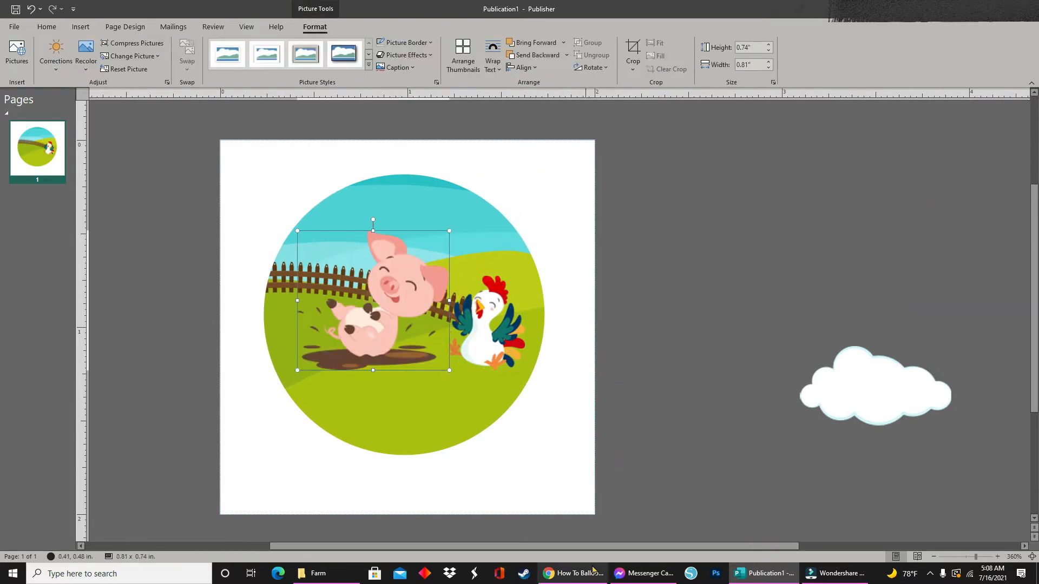
scroll(439, 351, "left", 3)
left_click_drag(440, 351, 422, 352)
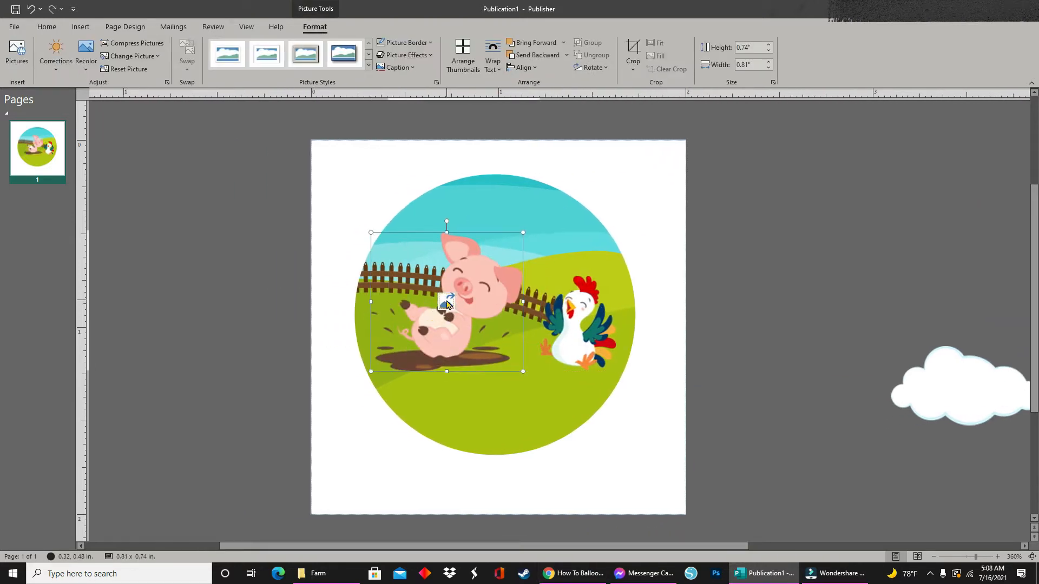
left_click(591, 67)
left_click(597, 129)
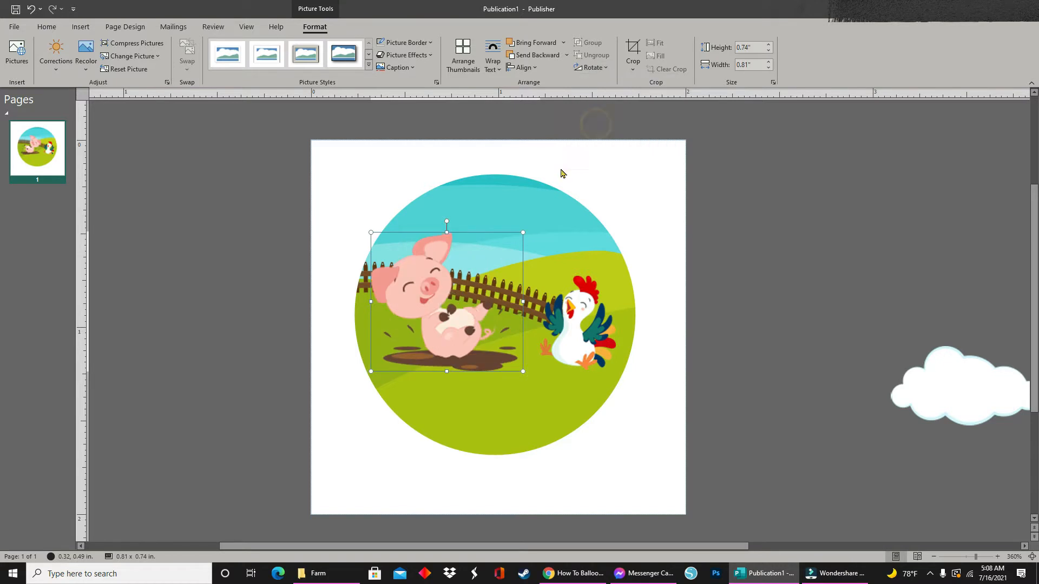
Scale the pig down slightly and place it on the grass in the circle's lower left, below the fence.
left_click_drag(444, 354, 459, 400)
left_click_drag(537, 417, 523, 405)
left_click_drag(449, 376, 452, 394)
left_click(668, 537)
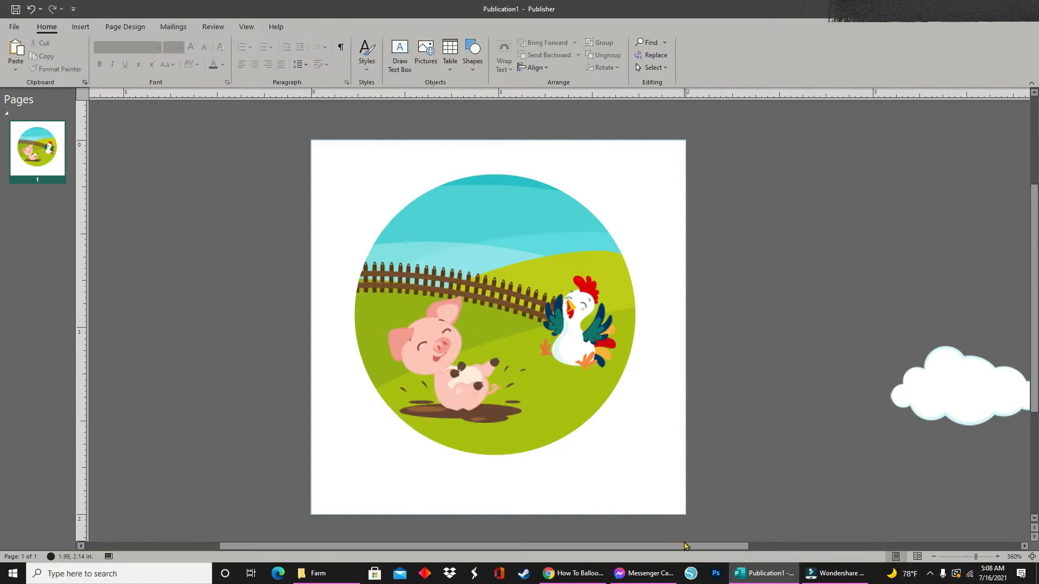
Move the cloud into the sky at the upper left of the circle and flip it horizontally.
left_click_drag(729, 544, 746, 544)
left_click(914, 386)
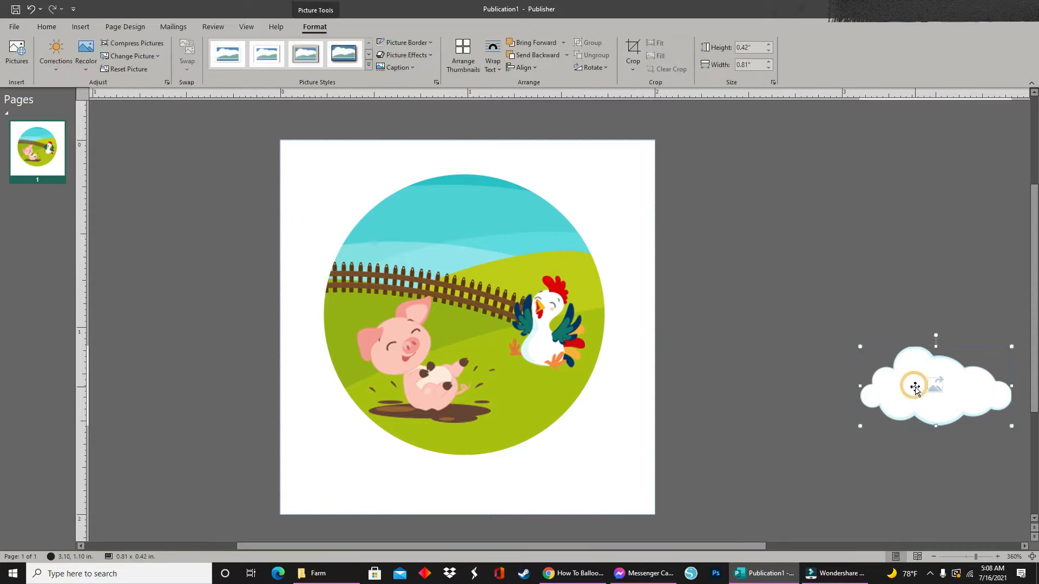
left_click_drag(913, 386, 416, 223)
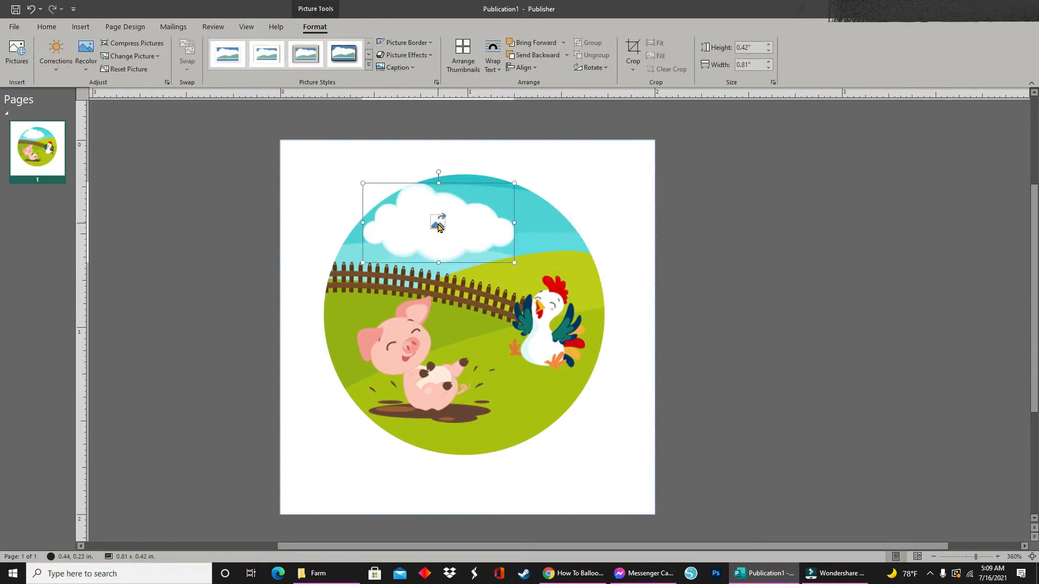
left_click(597, 71)
left_click(602, 120)
Scale the cloud down to about 0.48" x 0.25", tilt it slightly counterclockwise and keep it inside the circle's upper left edge.
left_click_drag(513, 262, 461, 235)
left_click_drag(413, 205, 411, 180)
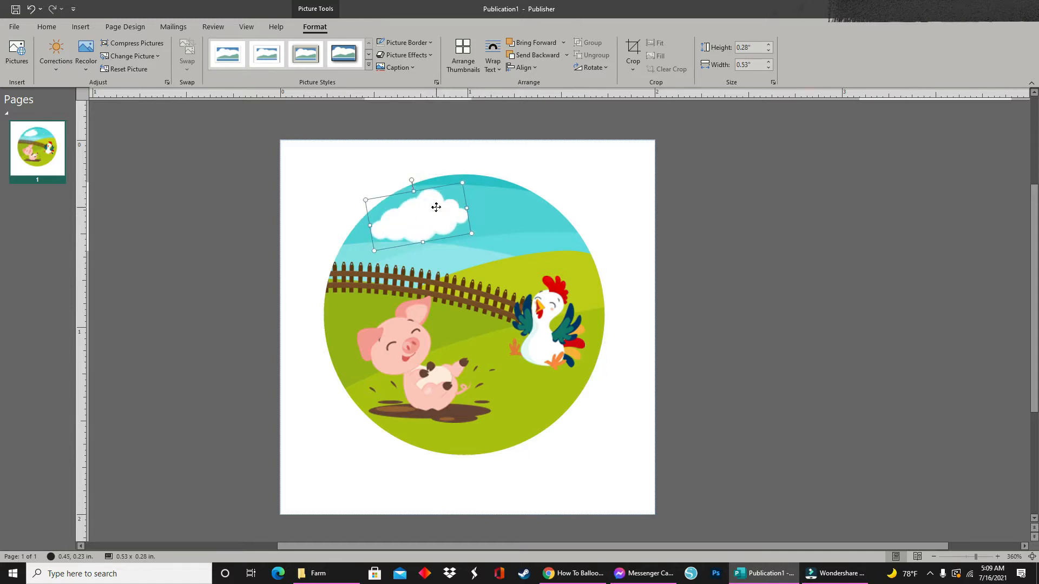
left_click_drag(436, 213, 435, 206)
left_click_drag(377, 245, 382, 238)
Duplicate the small cloud and place the copy in the sky above the rooster, rotated to sit nearly level.
right_click(450, 217)
left_click(479, 236)
key("ctrl+v")
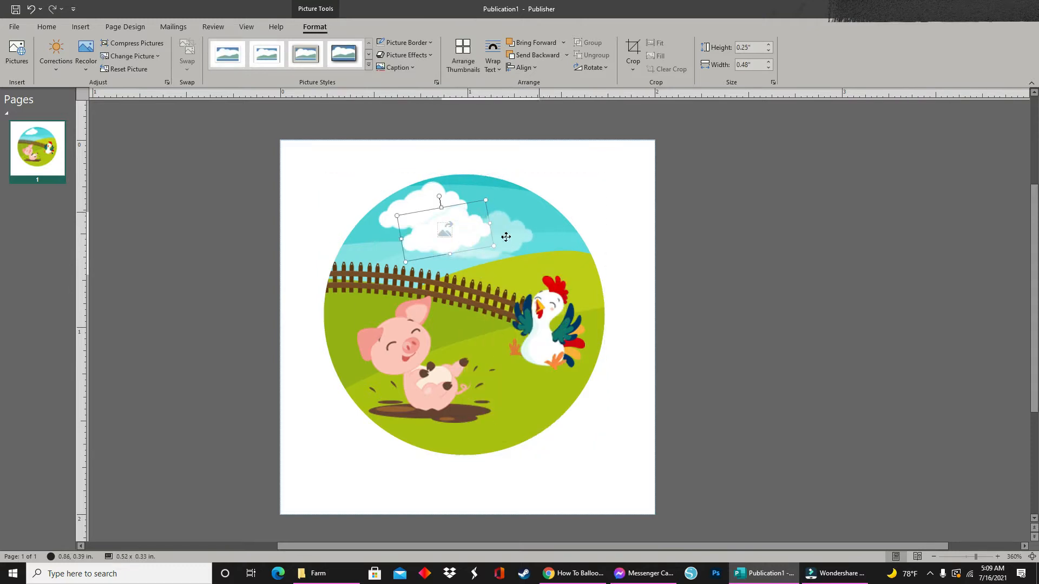
left_click_drag(489, 199, 502, 203)
left_click_drag(507, 227, 508, 192)
left_click_drag(465, 244, 469, 241)
left_click(426, 217)
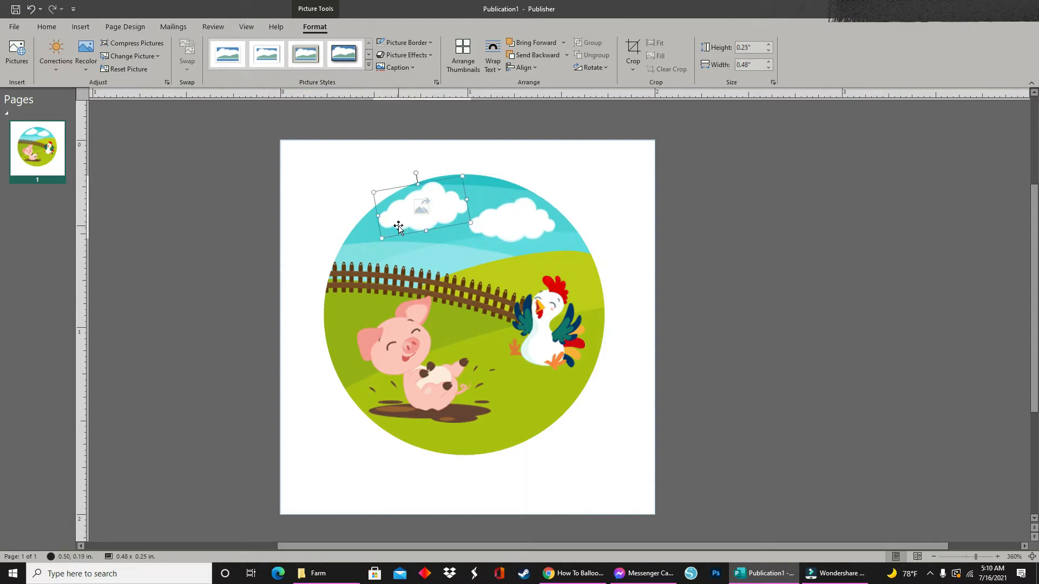
left_click(435, 254)
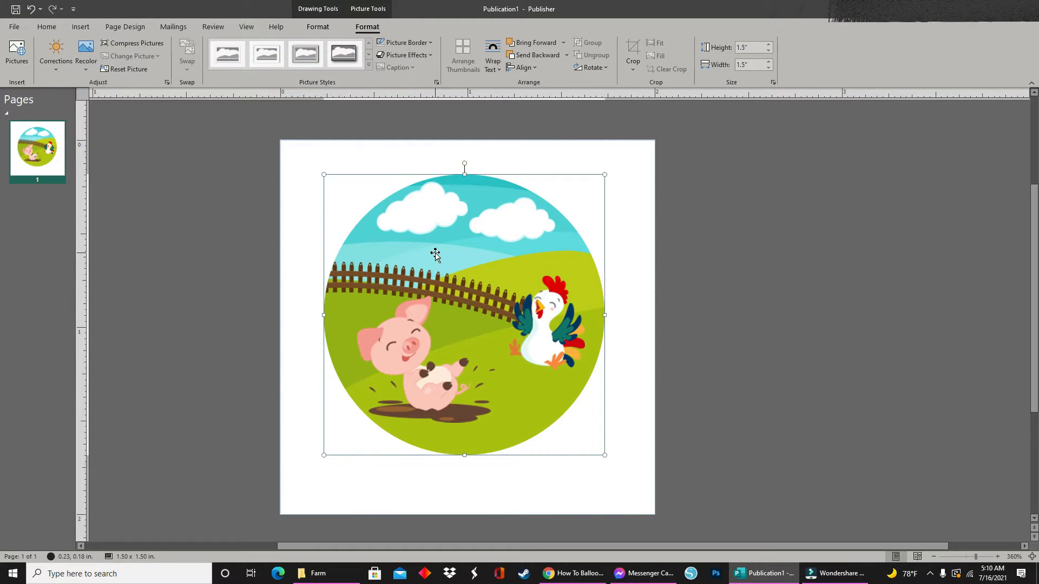
Save the publication in the Documents folder as a Publisher file named Bubble Label Lid.
left_click(15, 27)
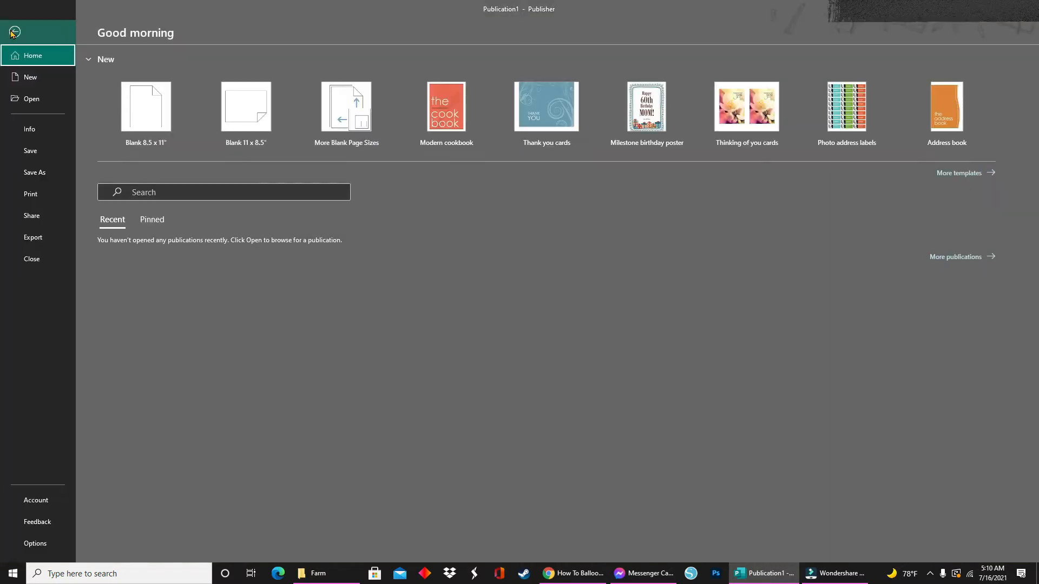
left_click(30, 151)
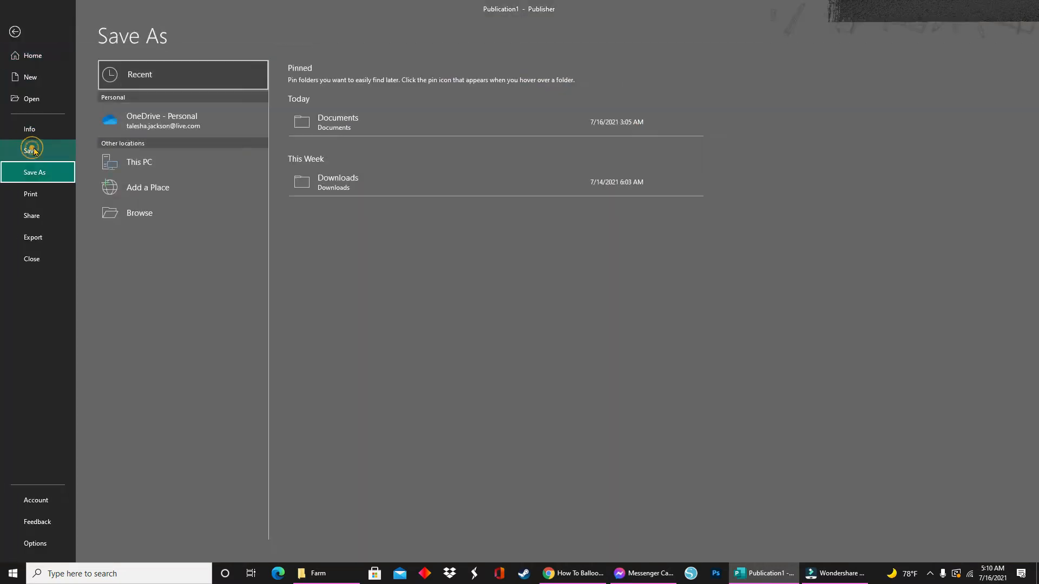
left_click(378, 126)
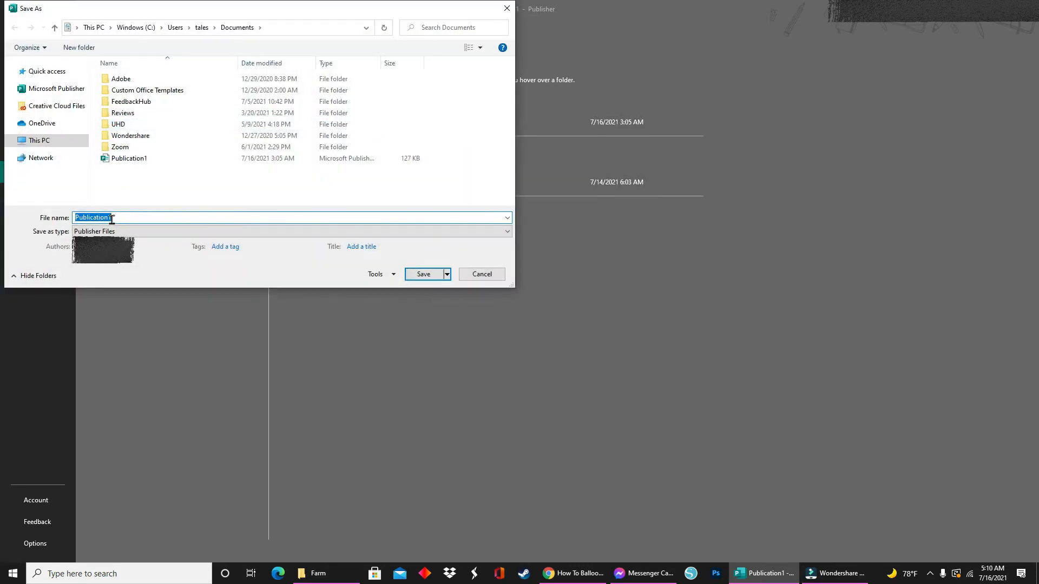
key("BackSpace")
type("Bub")
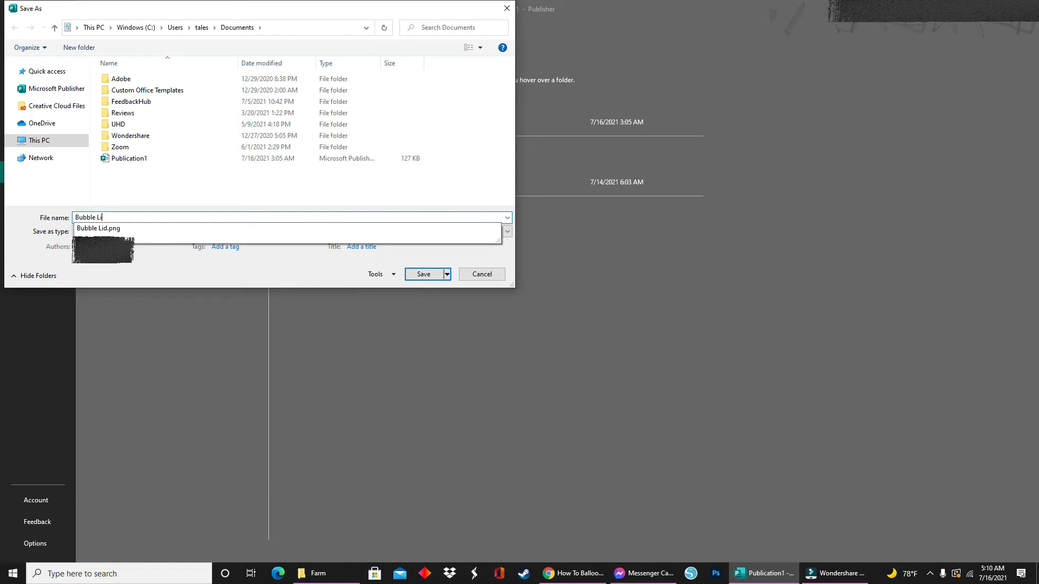
type("ble Li")
key("BackSpace")
type("abel Lid")
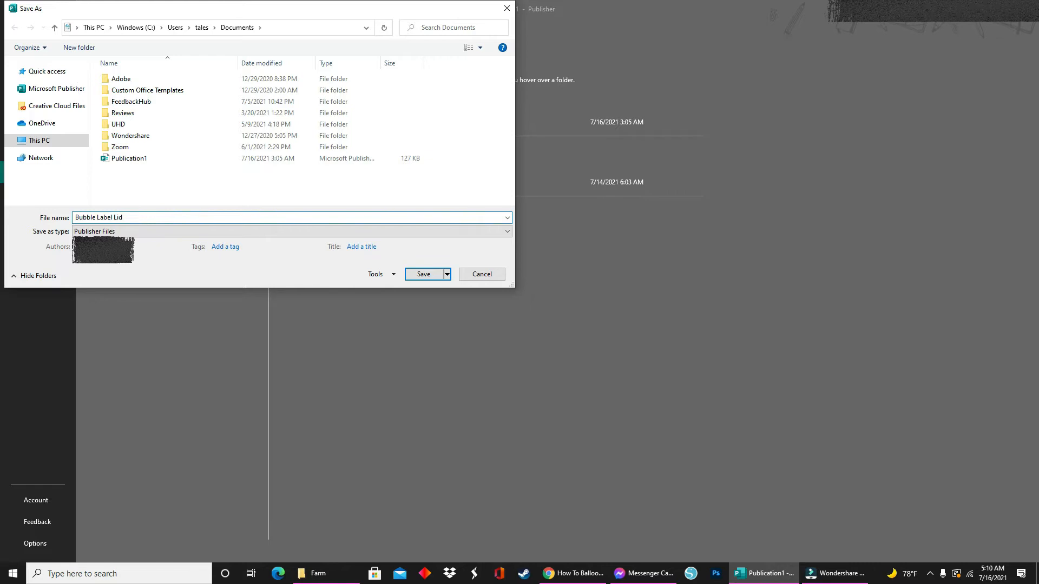
left_click(425, 274)
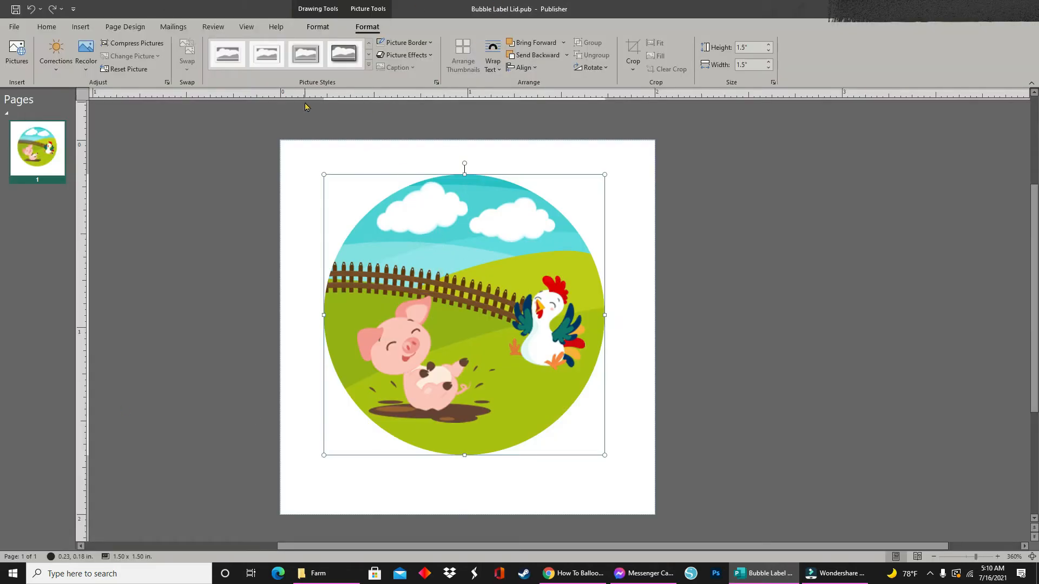
Save a copy of the label in Documents as Bubble Label Lid in PNG Portable Network Graphics Format.
left_click(7, 29)
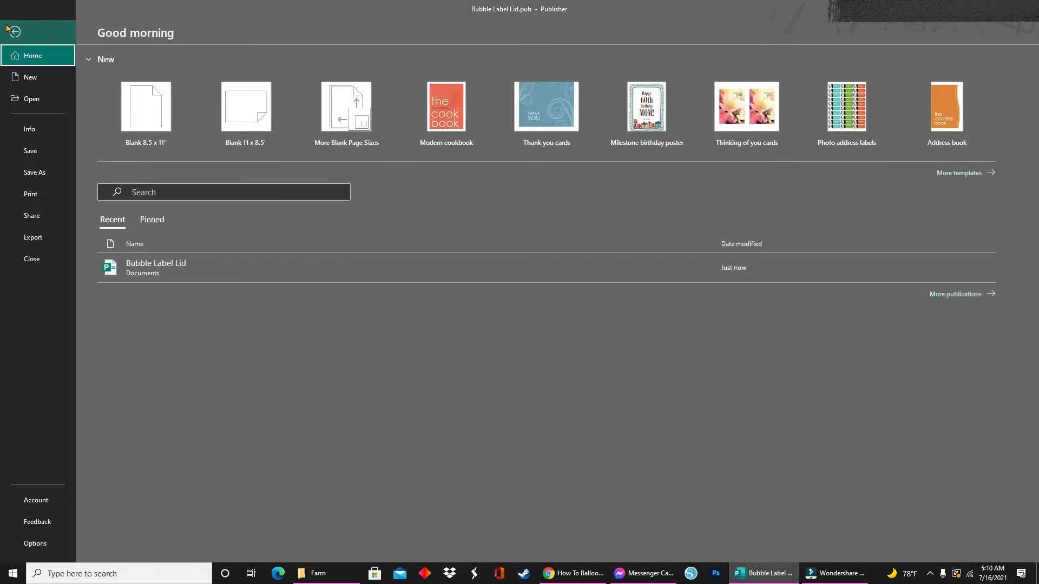
left_click(34, 172)
left_click(332, 120)
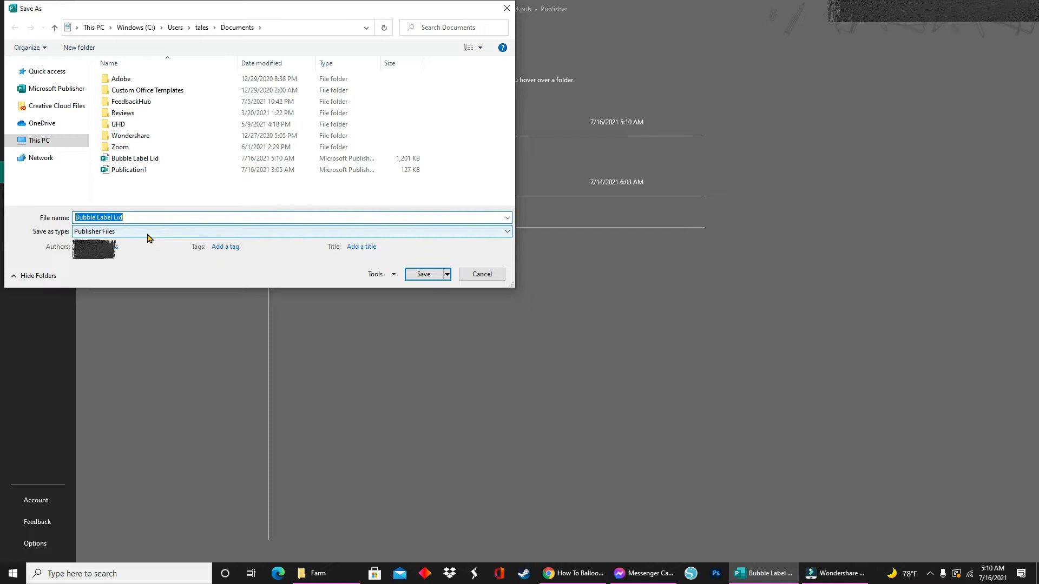
left_click(148, 235)
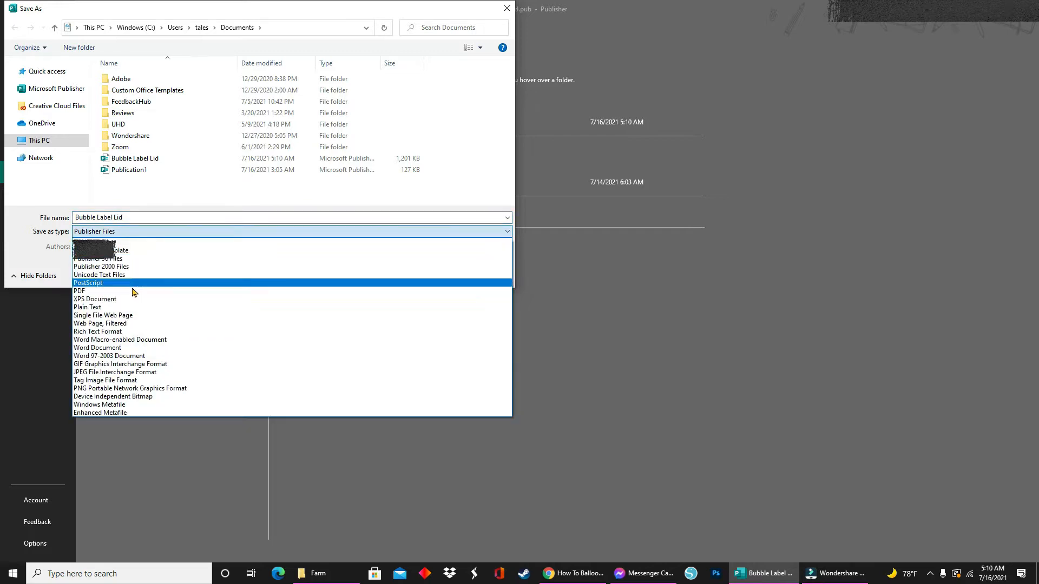
left_click(115, 388)
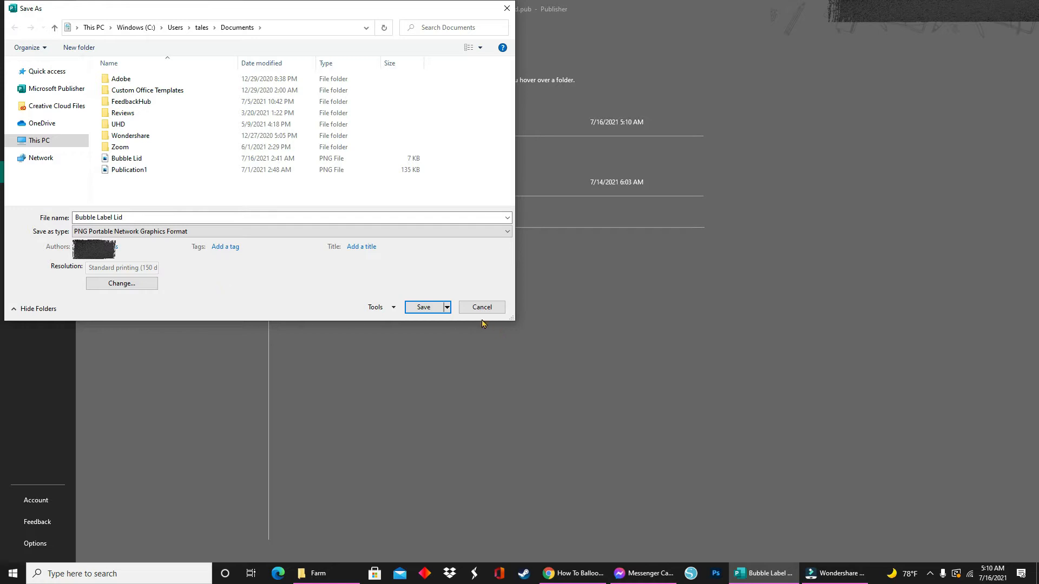
left_click(417, 313)
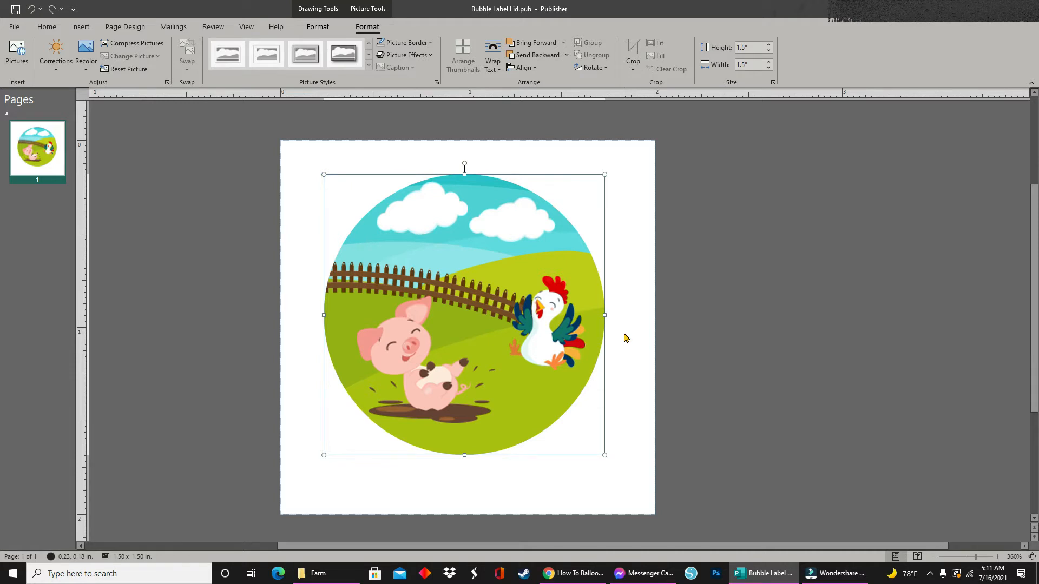
Create a blank 8.5 x 11" publication and set its page margins to None.
left_click(15, 28)
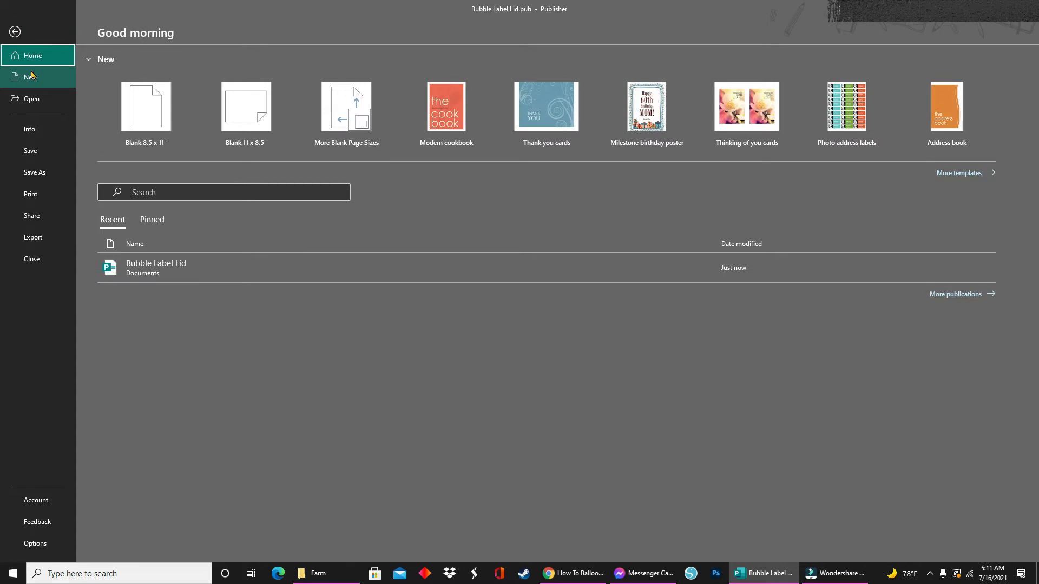
left_click(156, 120)
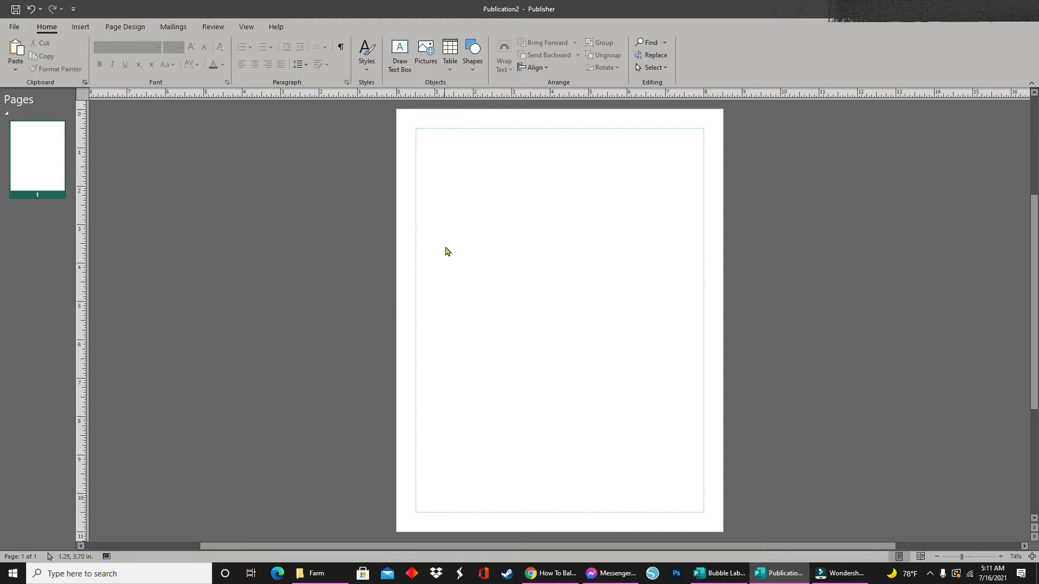
left_click(458, 204)
left_click(117, 27)
left_click(79, 54)
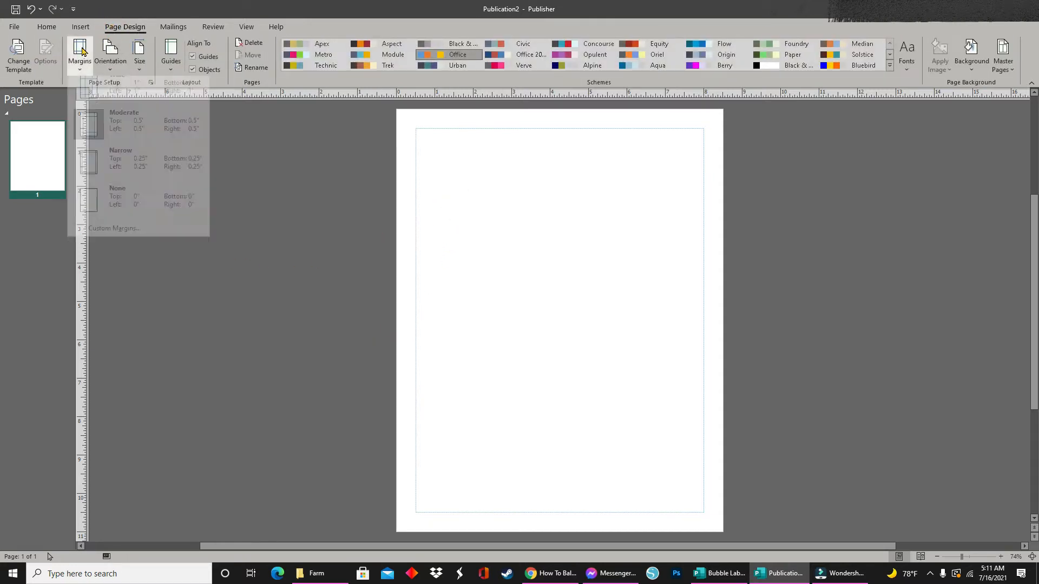
left_click(94, 214)
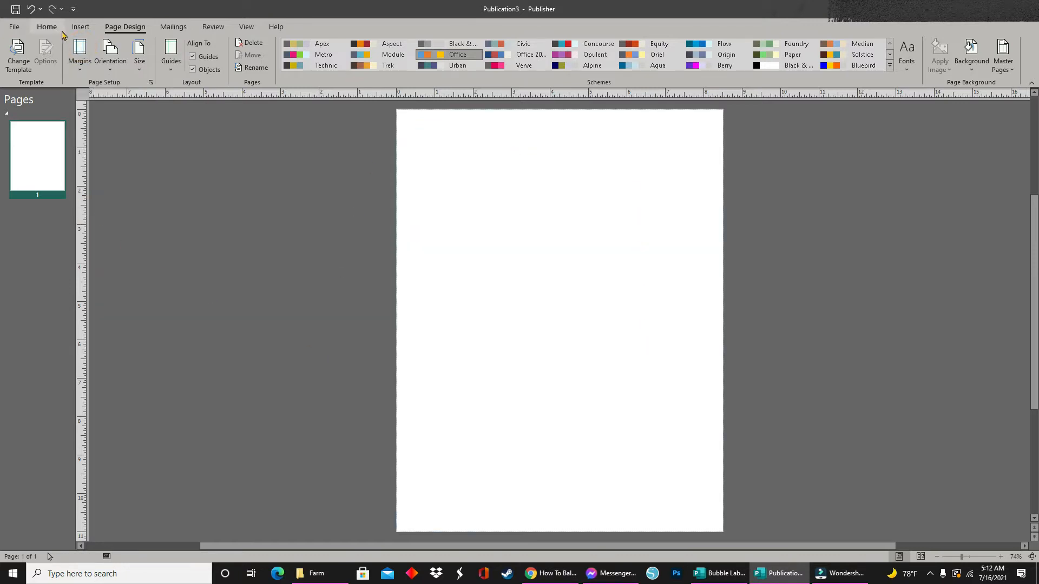
Insert the saved 2" x 2" lid label picture and place it in the page's upper right corner.
left_click(75, 29)
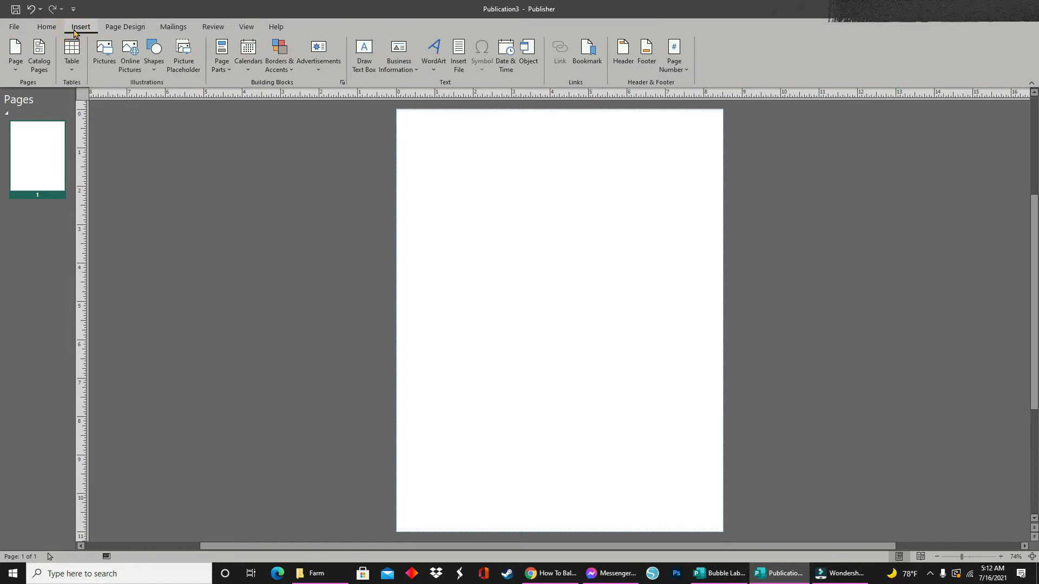
left_click(100, 59)
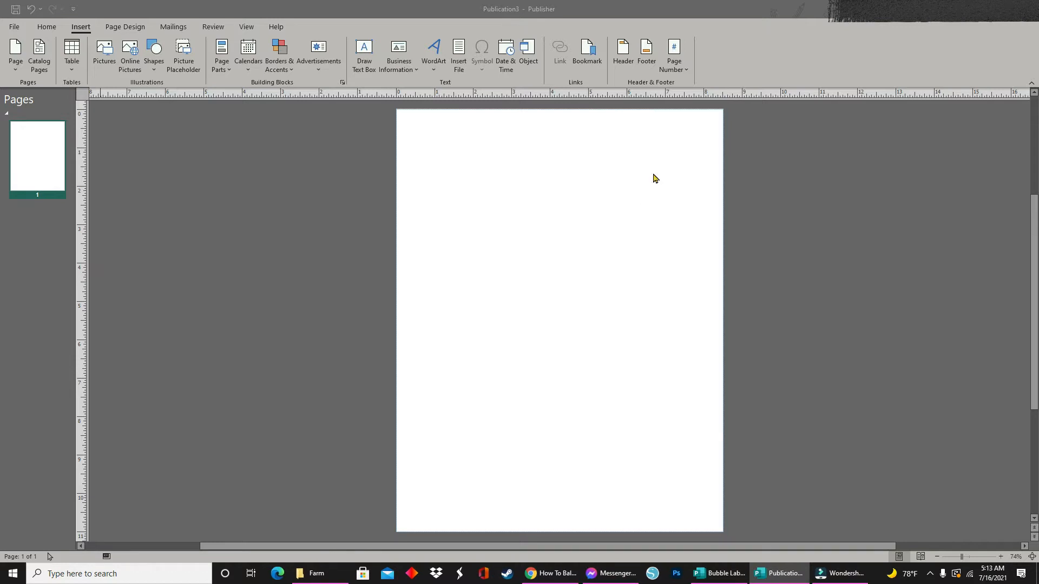
left_click_drag(557, 345, 670, 186)
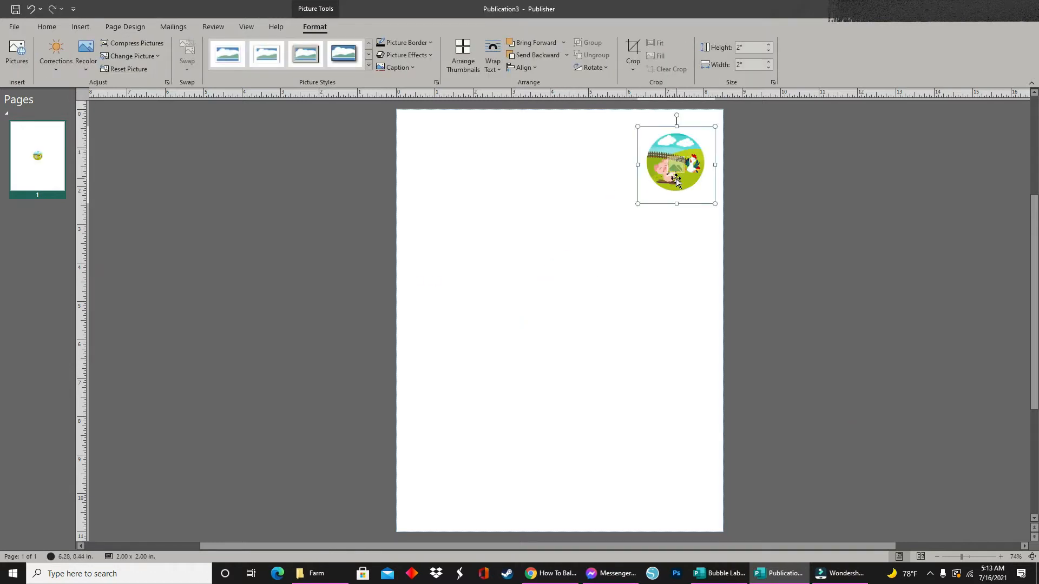
left_click(629, 157)
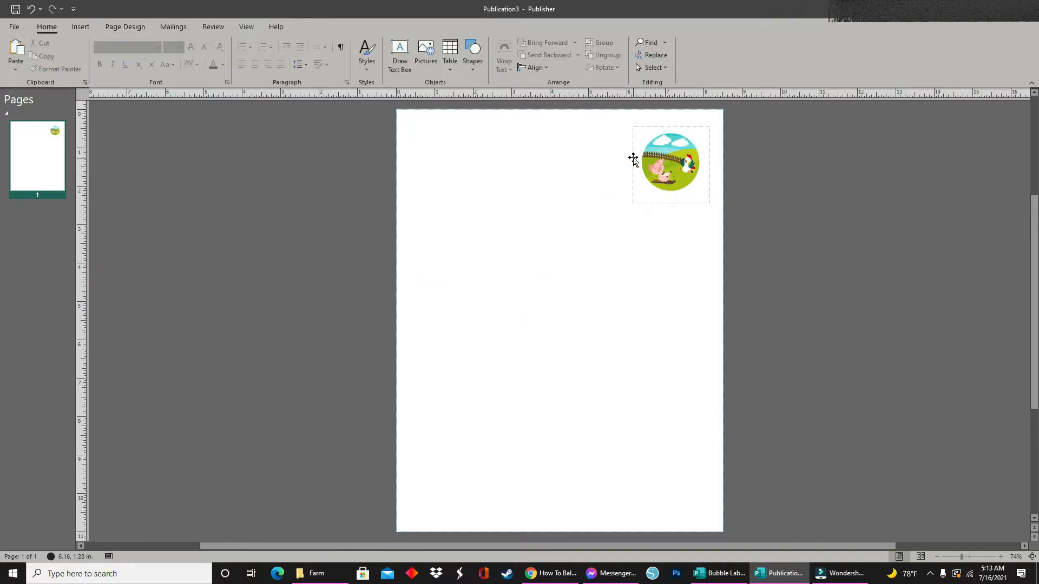
Copy the lid label and paste three duplicates, spacing them down the right side of the page.
left_click(686, 142)
left_click(687, 230)
left_click(702, 176)
right_click(656, 269)
left_click(684, 309)
left_click_drag(692, 293, 670, 237)
right_click(674, 343)
left_click(702, 383)
left_click_drag(686, 350, 649, 319)
right_click(679, 444)
left_click(700, 480)
left_click_drag(718, 506, 677, 477)
Shift the top two lid labels slightly right to line them up with the column.
left_click_drag(673, 242, 677, 243)
left_click_drag(677, 144, 684, 144)
left_click(572, 238)
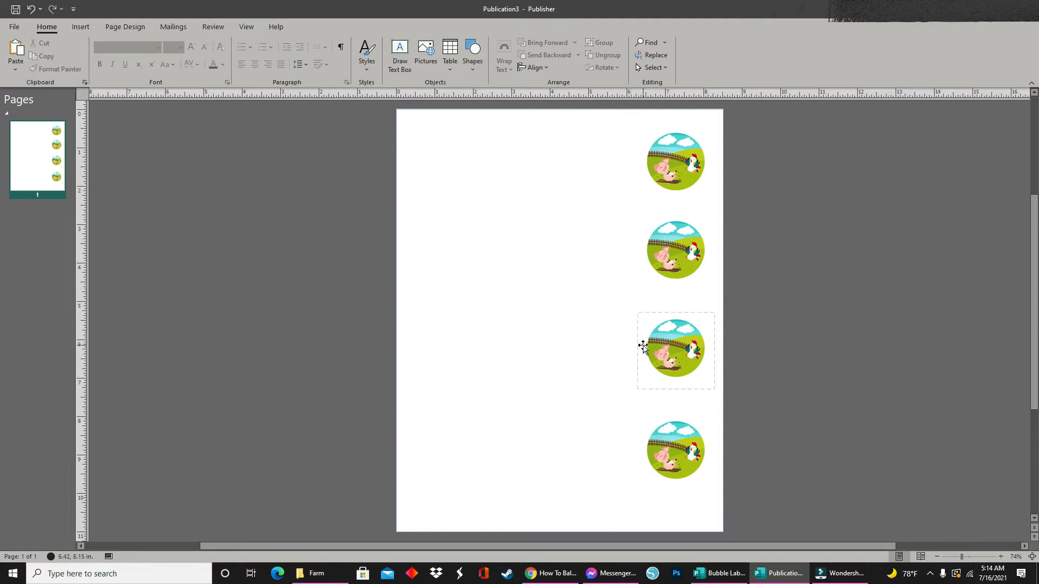
Define a new custom page size named Bubble Label Wrap, 5.5" wide and 2" high.
left_click(14, 27)
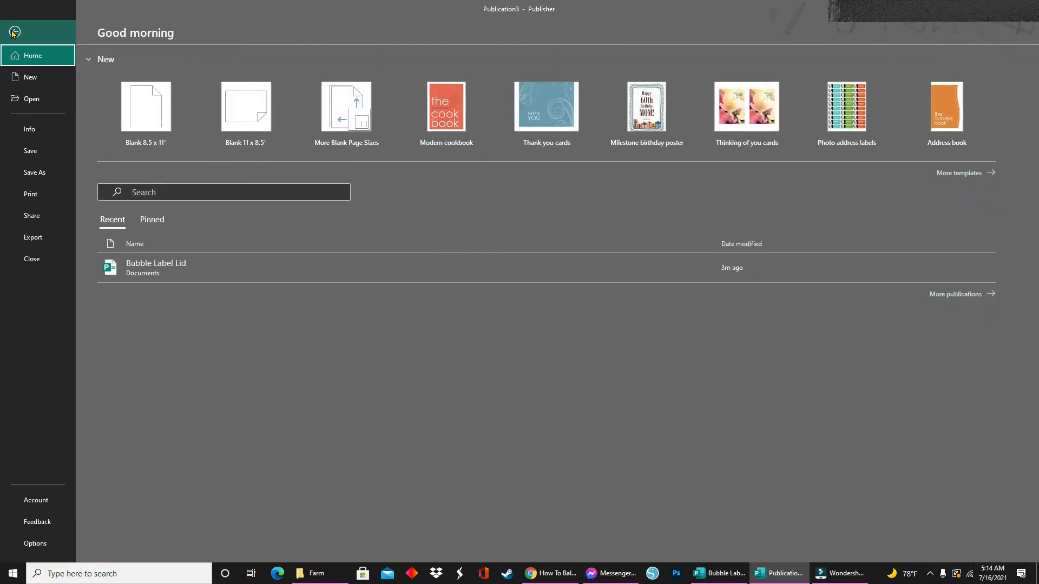
left_click(24, 78)
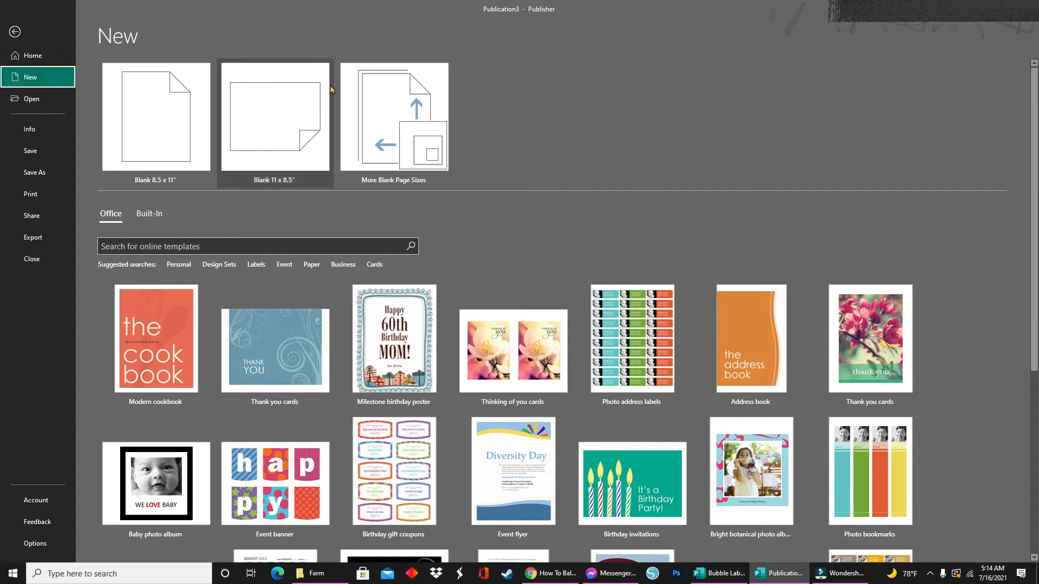
left_click(416, 141)
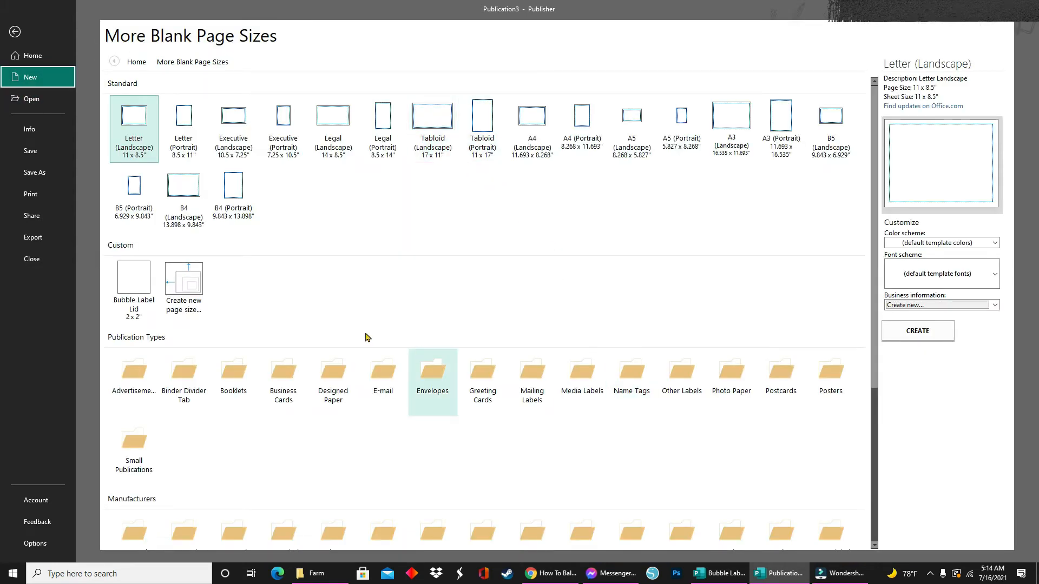
left_click(183, 291)
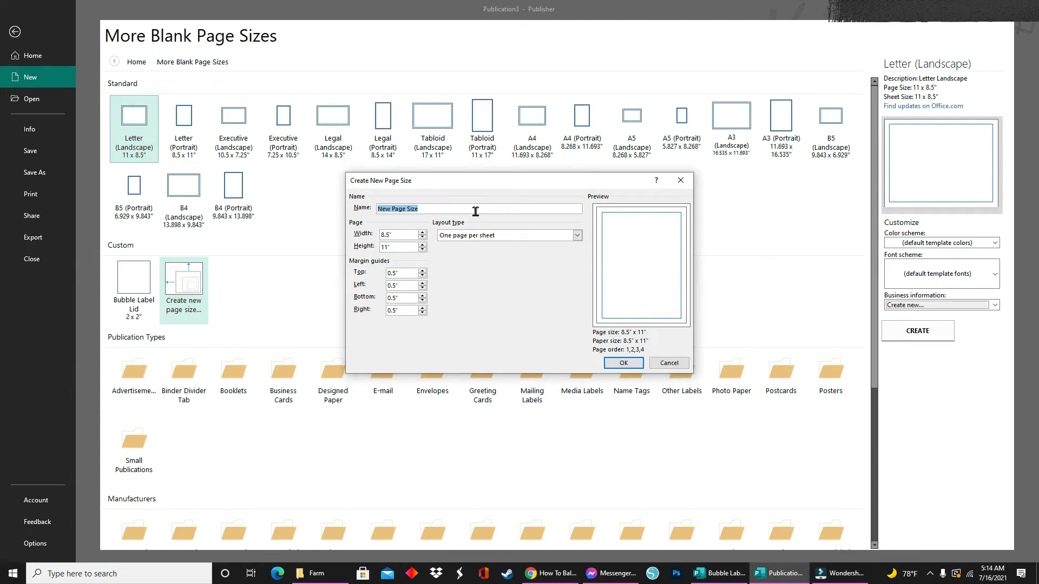
type("Bubble Label Wrap")
left_click(390, 246)
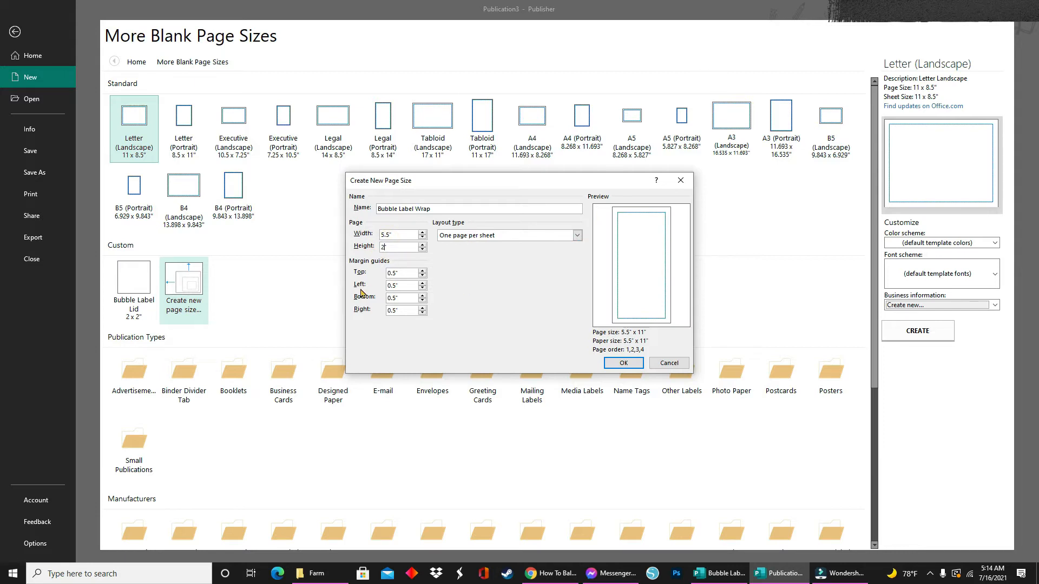
Set all margin guides of the Bubble Label Wrap size to 0 and create a publication from it.
left_click(399, 273)
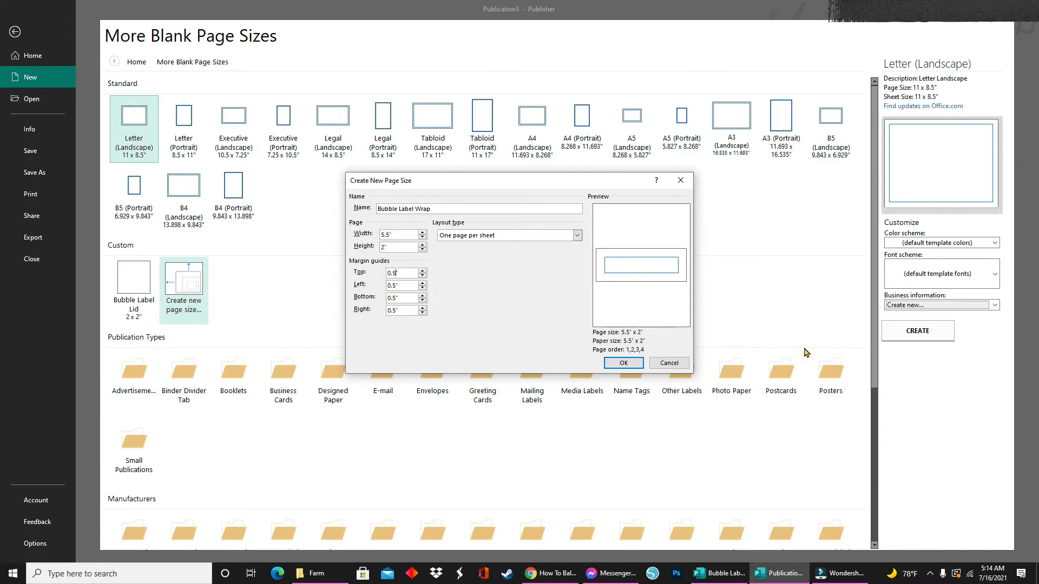
key("BackSpace")
key("BackSpace")
key("Tab")
type("0")
key("Tab")
key("Tab")
left_click(623, 363)
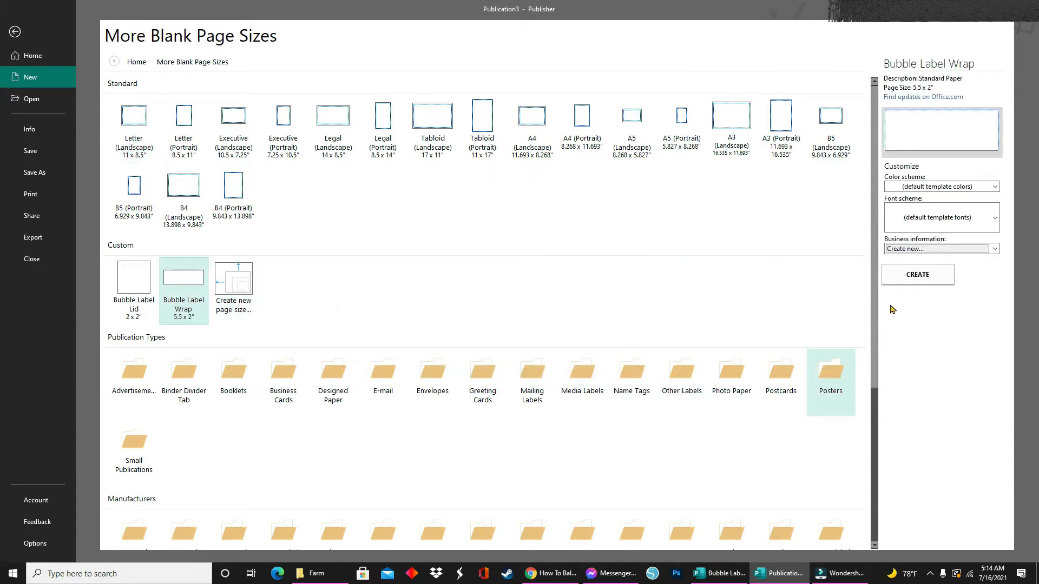
left_click(900, 284)
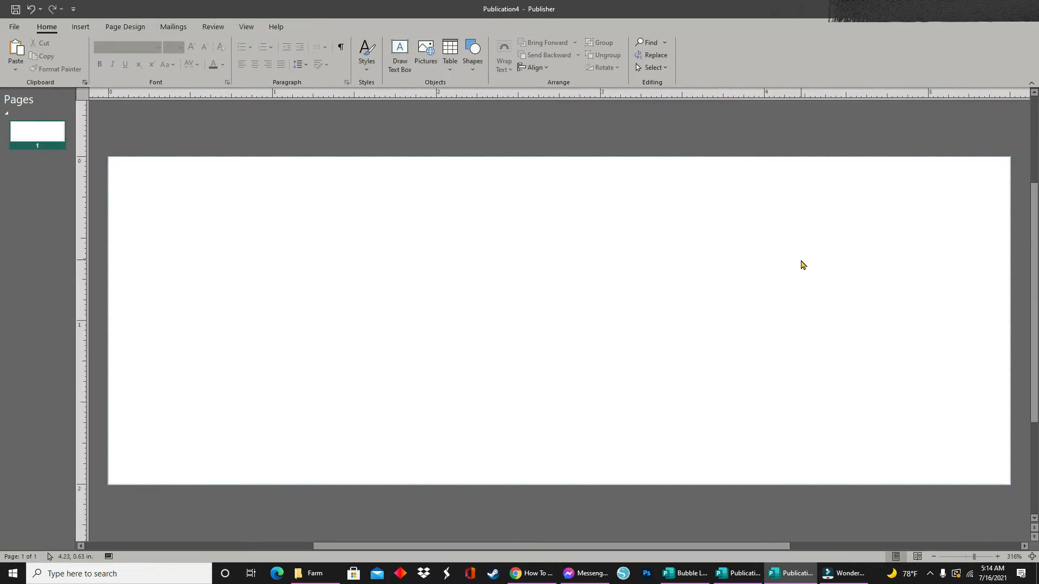
Insert the tree, sun, barn, pig, rooster, cow and cowboy-themed clip art, and lay the pictures out in the scratch area beside the page.
scroll(559, 285, "down", 6)
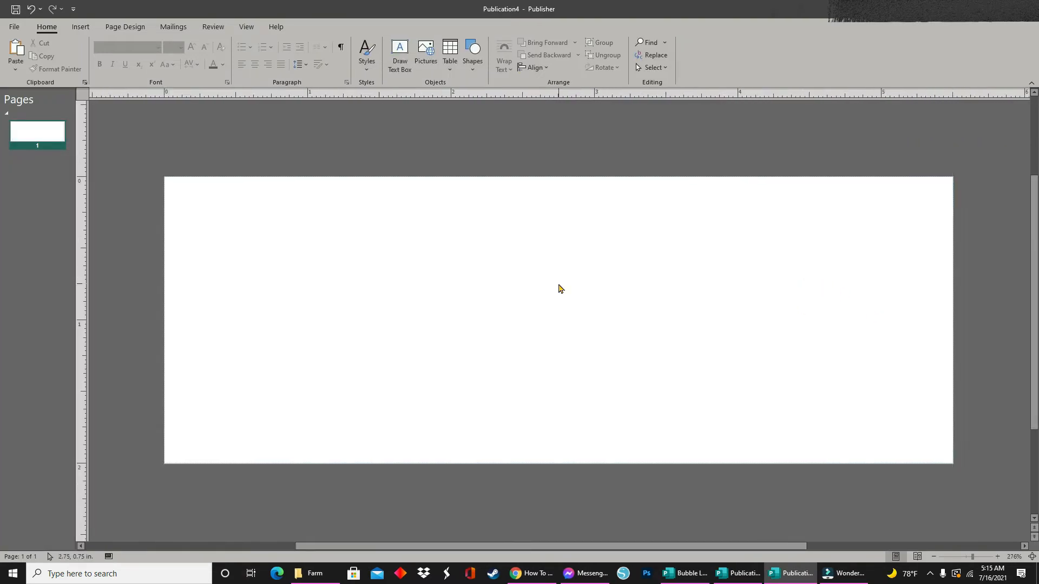
left_click_drag(507, 547, 670, 581)
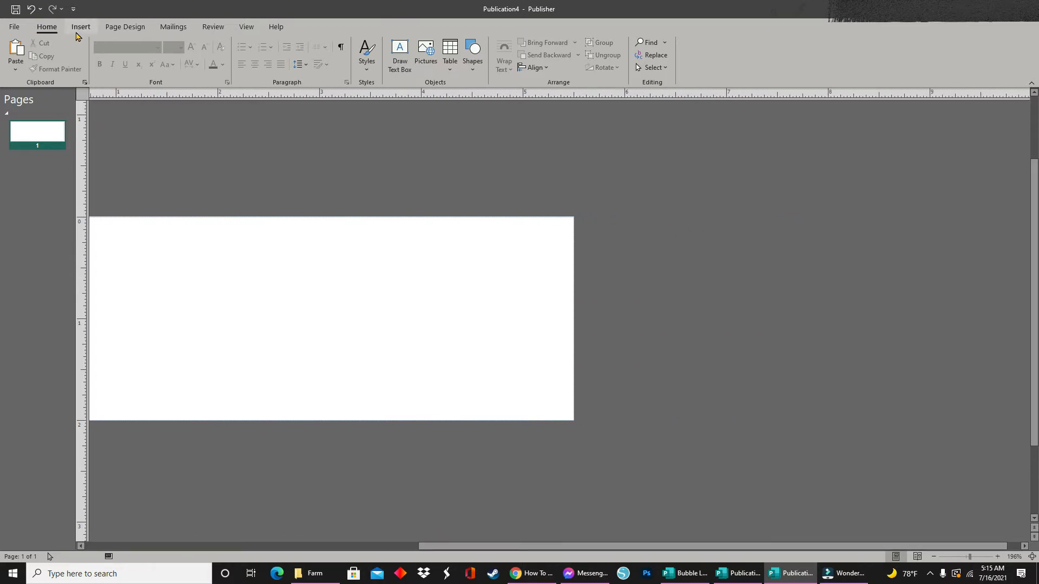
left_click(80, 27)
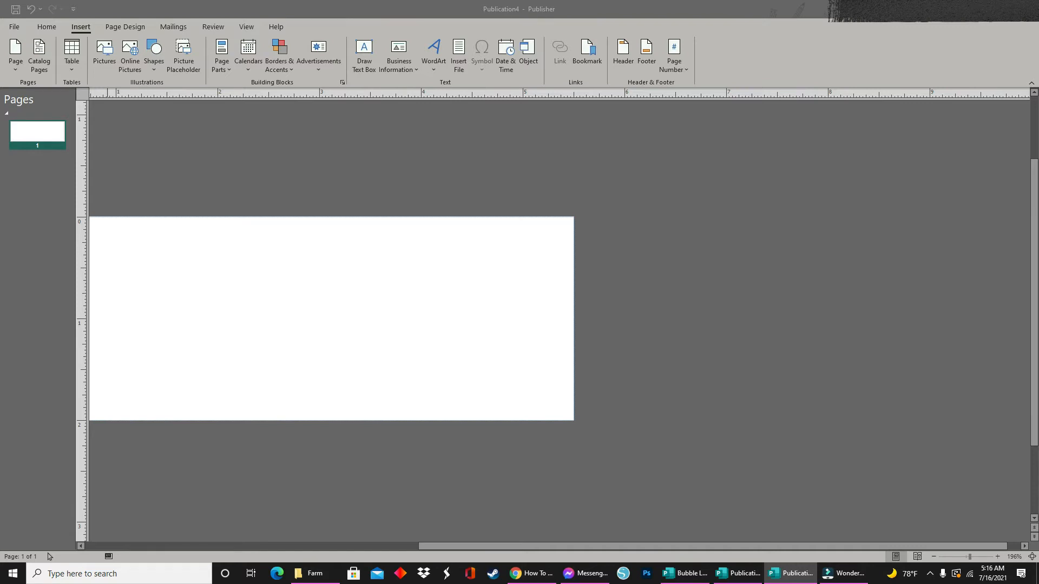
left_click_drag(978, 236, 409, 381)
left_click_drag(413, 336, 443, 307)
left_click(525, 291)
left_click_drag(529, 290, 456, 334)
left_click_drag(597, 288, 507, 287)
left_click_drag(733, 288, 503, 339)
left_click_drag(665, 288, 467, 238)
left_click_drag(797, 289, 508, 242)
left_click_drag(892, 301, 567, 284)
left_click_drag(566, 316, 541, 327)
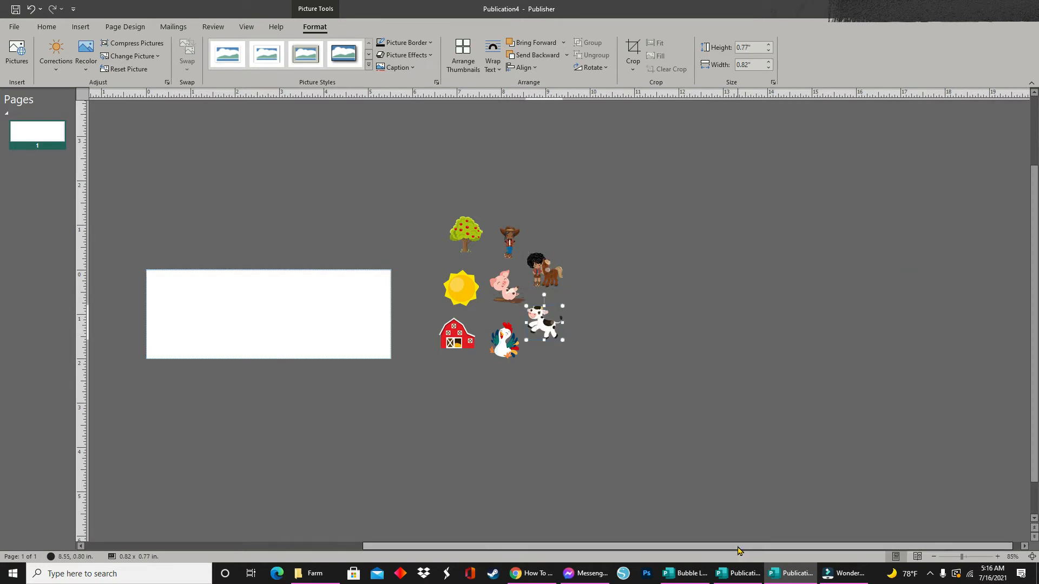
Add the green hills background without a fence from the Farm folder and move it to the middle of the page.
left_click_drag(739, 548, 565, 546)
scroll(603, 473, "up", 10)
left_click_drag(700, 547, 343, 432)
scroll(343, 431, "down", 1)
scroll(346, 431, "up", 2)
scroll(346, 431, "down", 2)
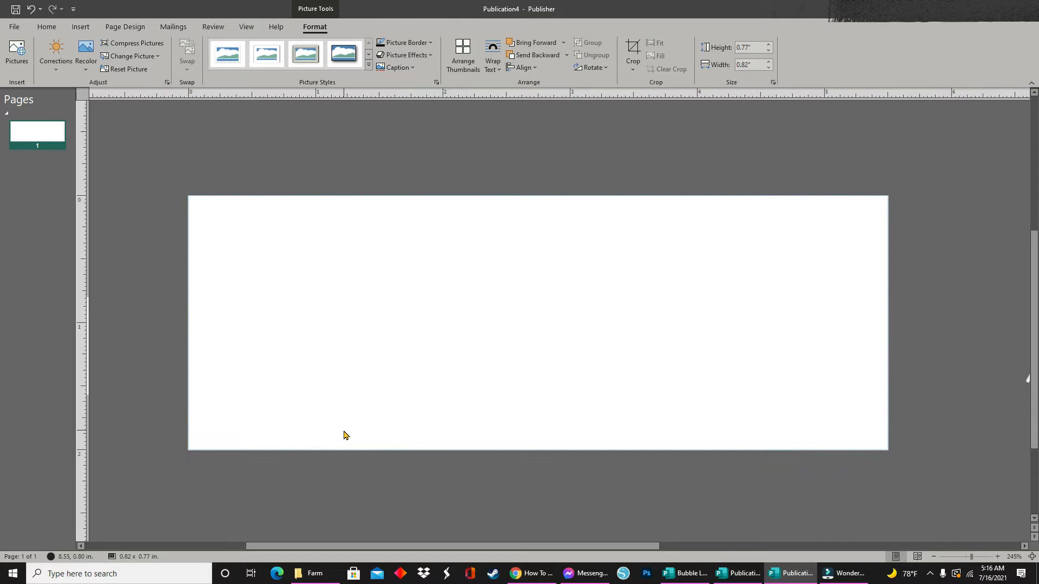
left_click(348, 368)
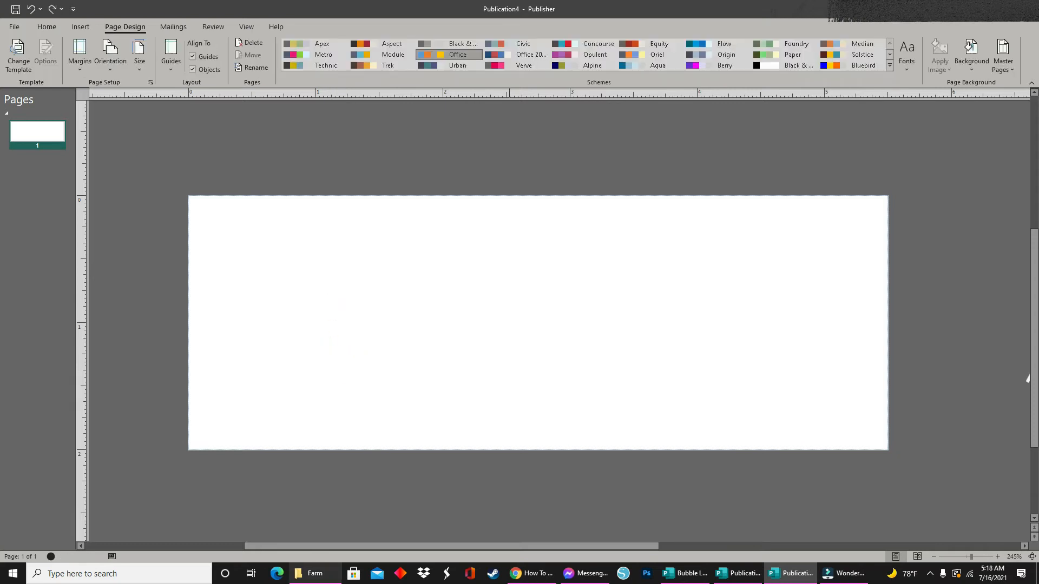
left_click(297, 576)
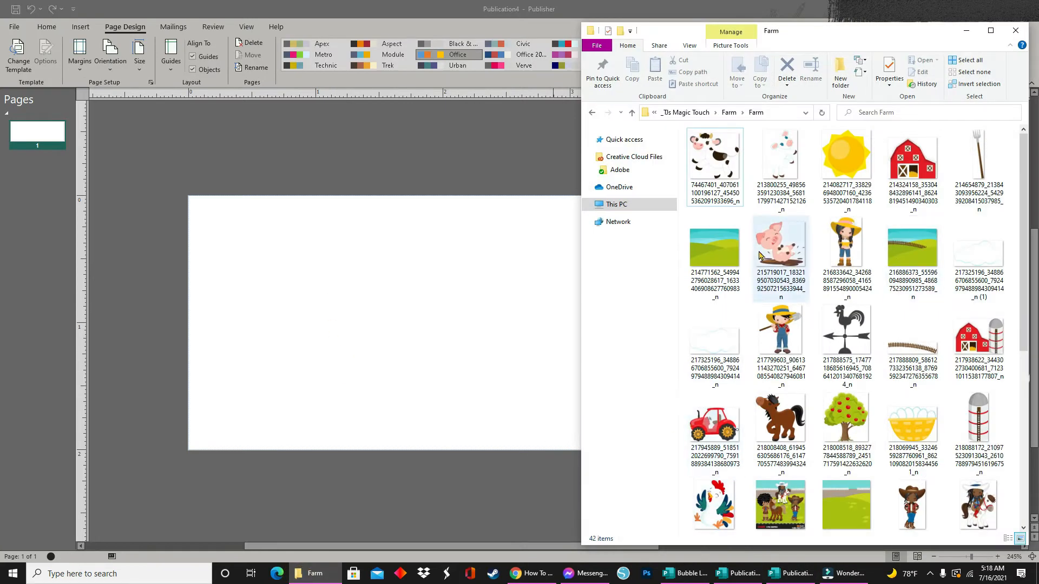
left_click_drag(689, 246, 456, 314)
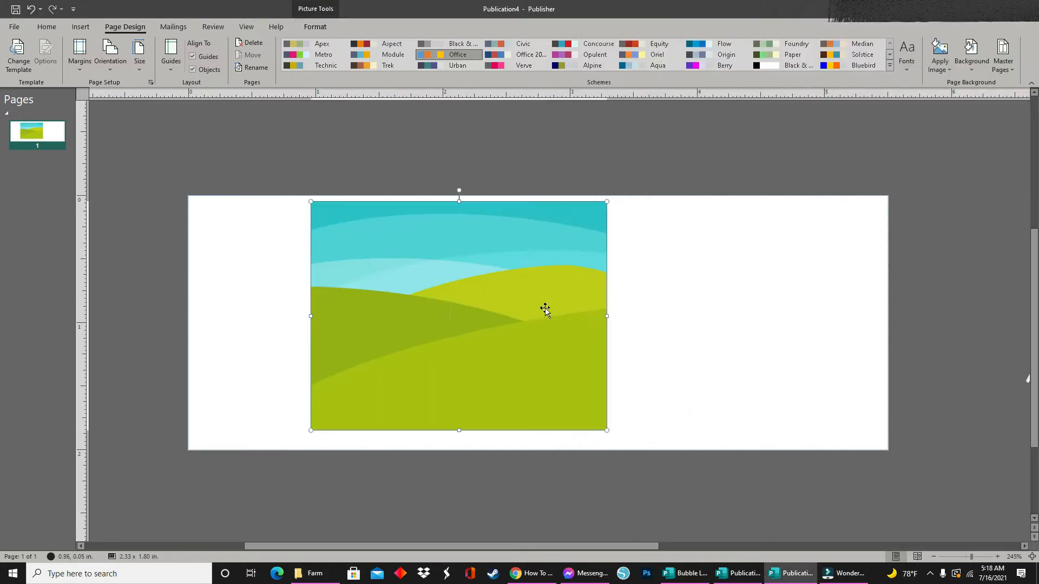
left_click_drag(524, 332, 612, 335)
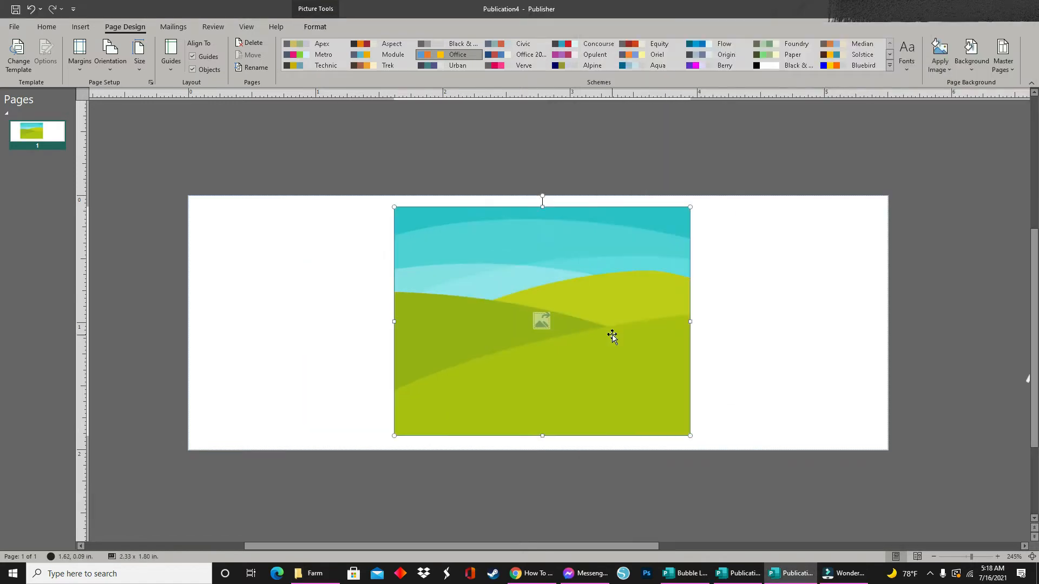
Stretch the hills background to the page edges so it covers the full 5.5" x 2" label.
left_click_drag(543, 207, 543, 196)
left_click_drag(542, 435, 541, 449)
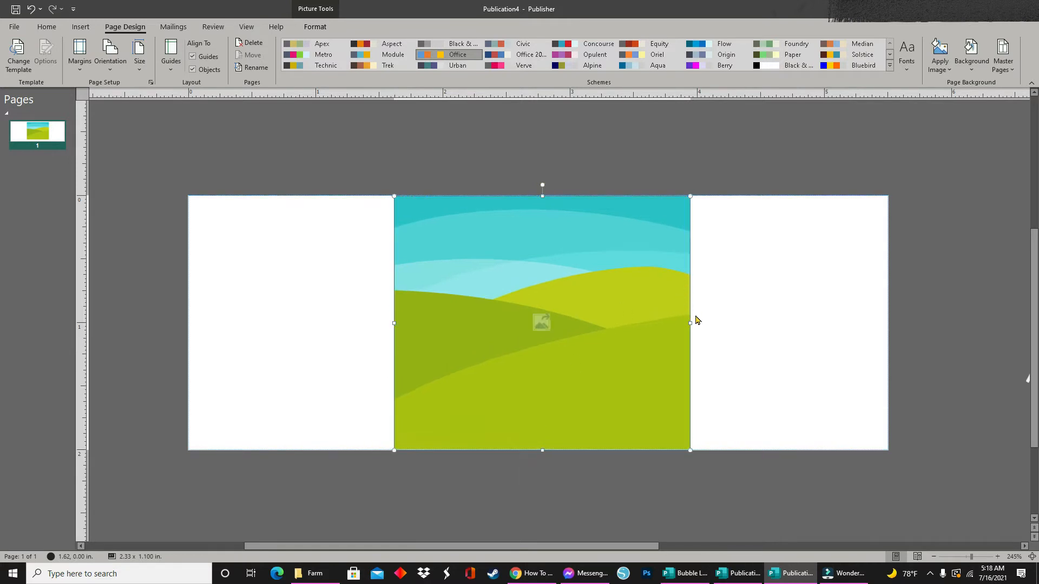
left_click_drag(687, 323, 883, 345)
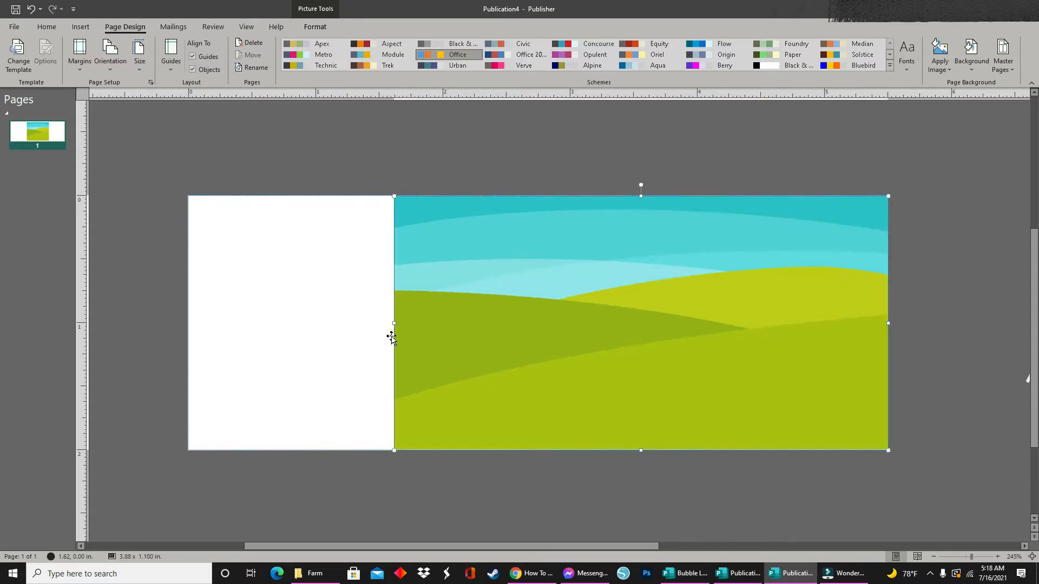
left_click_drag(393, 323, 190, 318)
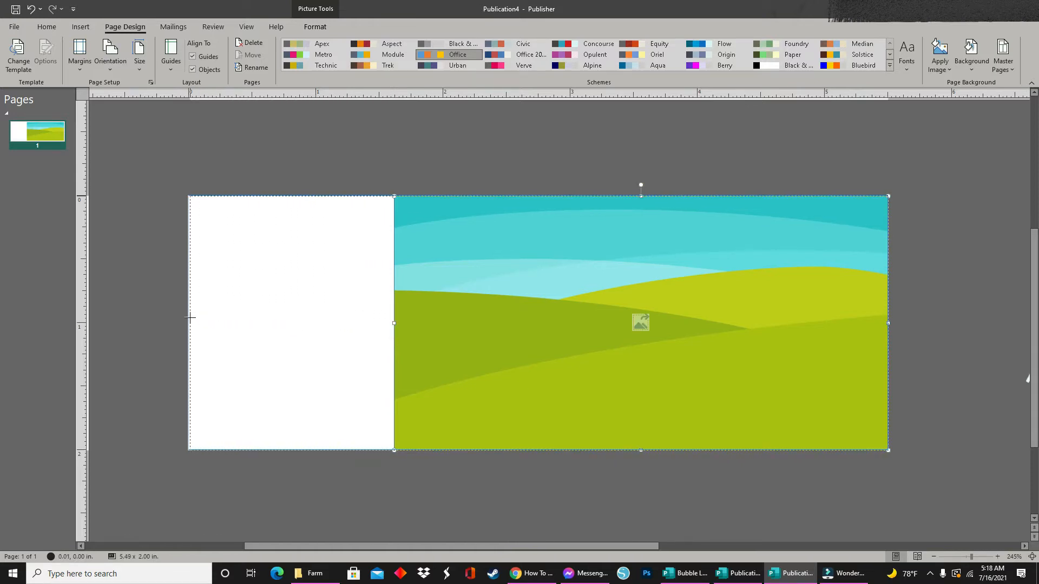
left_click_drag(190, 318, 189, 317)
left_click(328, 530)
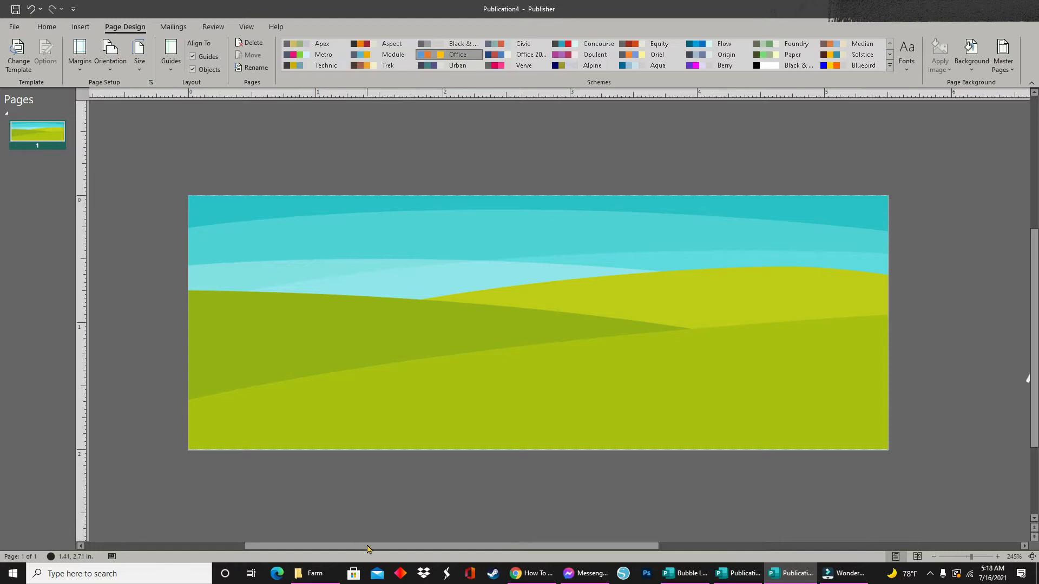
Insert the white cloud picture, scale it down and place it in the sky near the label's upper left corner.
left_click_drag(398, 548, 481, 555)
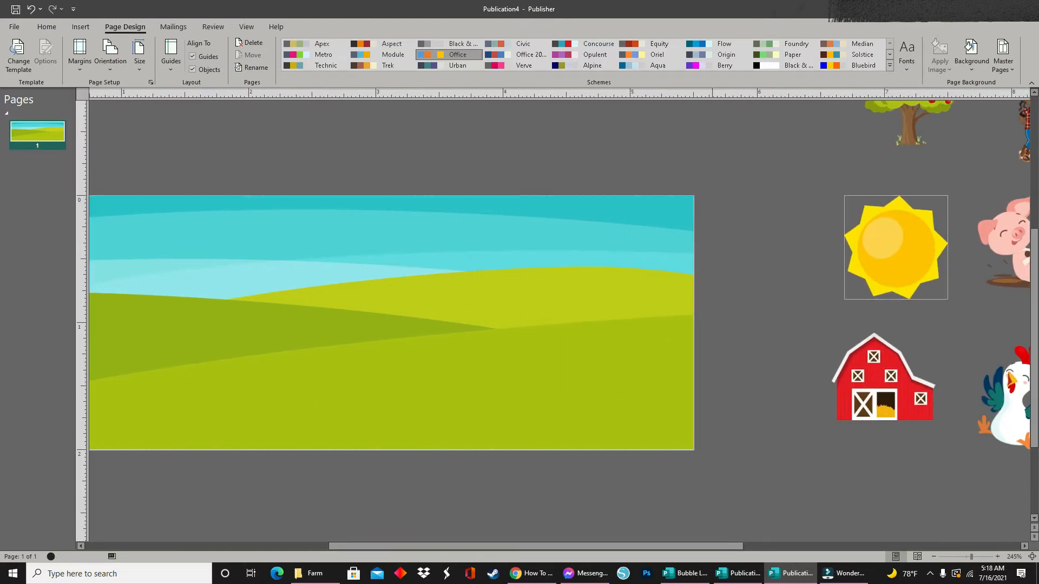
scroll(655, 367, "down", 5)
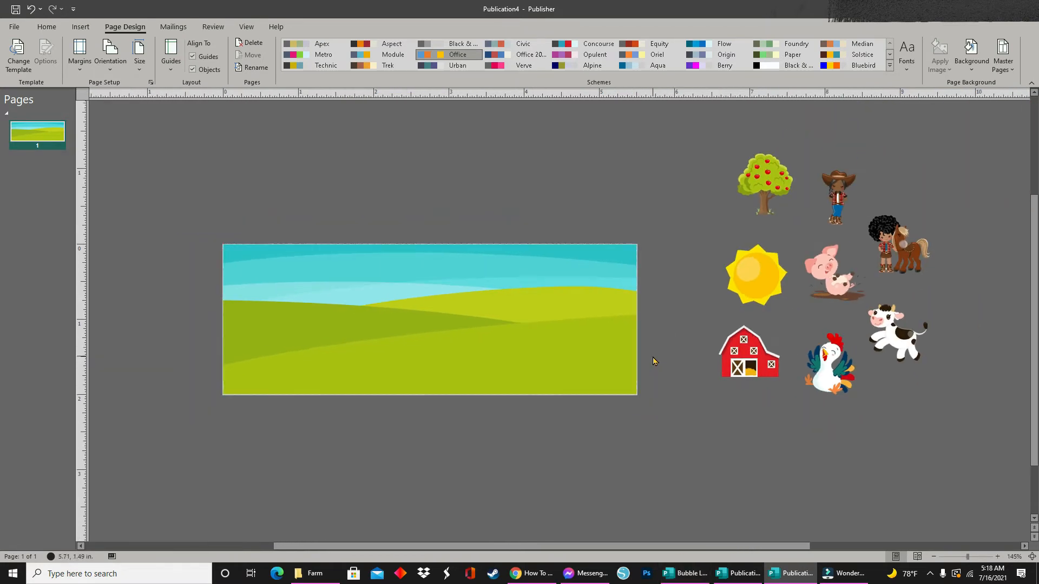
left_click(80, 27)
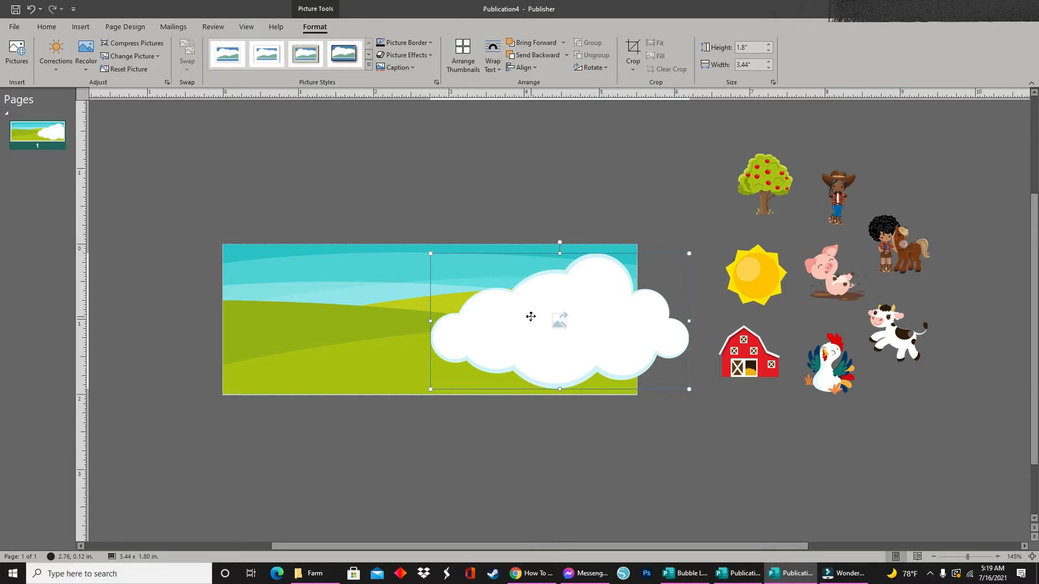
left_click_drag(531, 316, 490, 457)
left_click_drag(649, 522, 487, 440)
left_click_drag(460, 416, 336, 279)
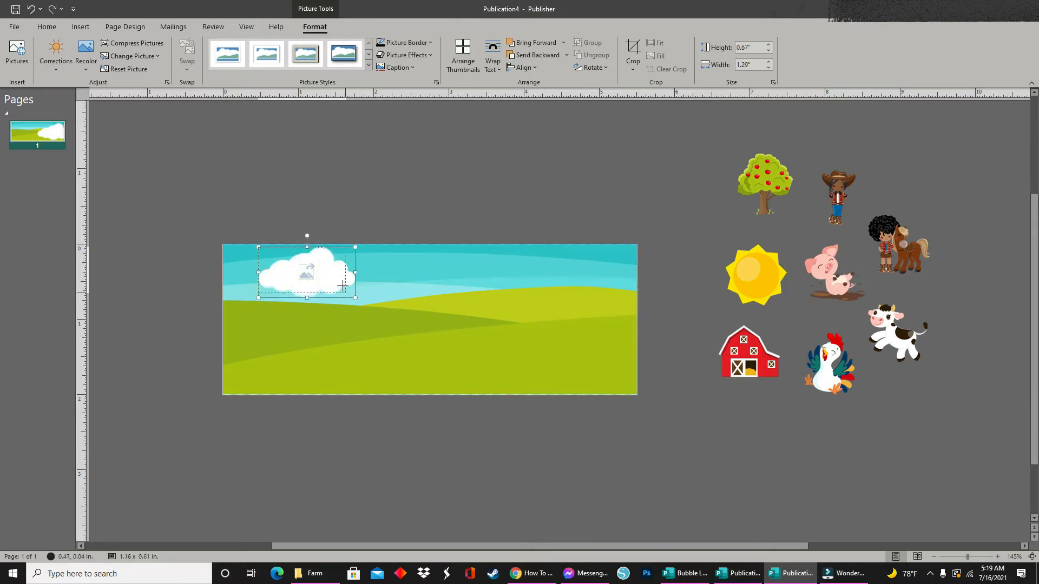
left_click_drag(756, 298, 267, 300)
left_click(327, 334)
key("ctrl+z")
Bring all the clip art beside the page to the front and place the sun in the label's upper left sky.
left_click_drag(667, 130, 949, 422)
left_click(564, 42)
left_click(545, 72)
left_click_drag(763, 289, 305, 275)
left_click(719, 409)
left_click(488, 361)
key("Delete")
key("ctrl+z")
Bring the cloud forward so it overlaps the sun.
right_click(305, 286)
left_click(335, 252)
left_click(328, 309)
left_click(288, 272)
Place the cow and pig at the label's left end, and the barn and apple tree at its right end.
left_click_drag(852, 346, 305, 327)
left_click_drag(774, 307, 248, 378)
left_click_drag(702, 198, 595, 273)
left_click_drag(702, 358, 635, 345)
left_click_drag(590, 307, 589, 313)
Send the apple tree behind the barn and adjust both so they sit together at the label's right end.
left_click(609, 263)
right_click(613, 257)
left_click(622, 282)
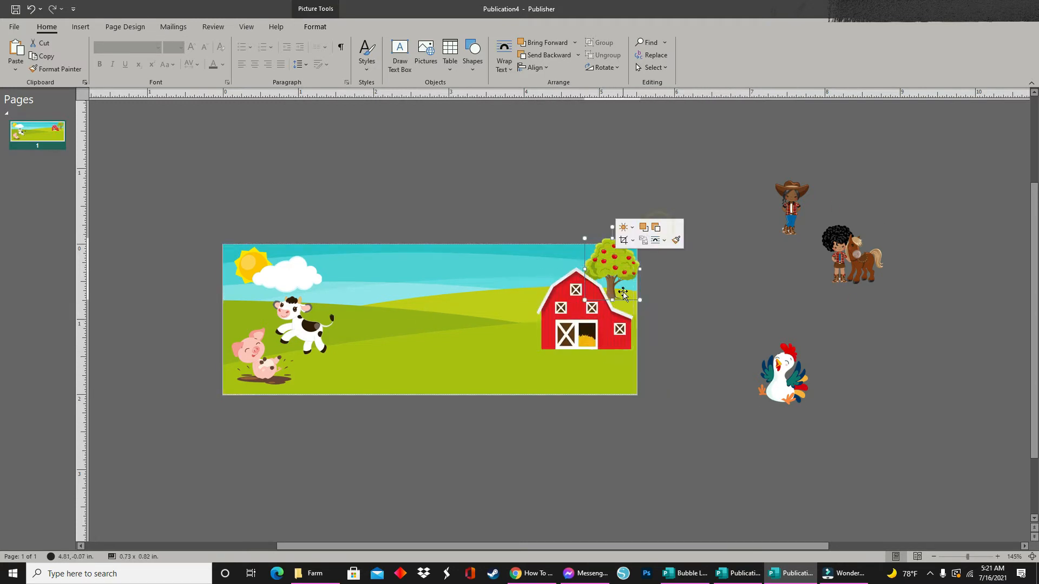
double_click(608, 261)
left_click_drag(608, 261, 608, 268)
left_click_drag(560, 308, 560, 297)
left_click_drag(634, 339, 633, 341)
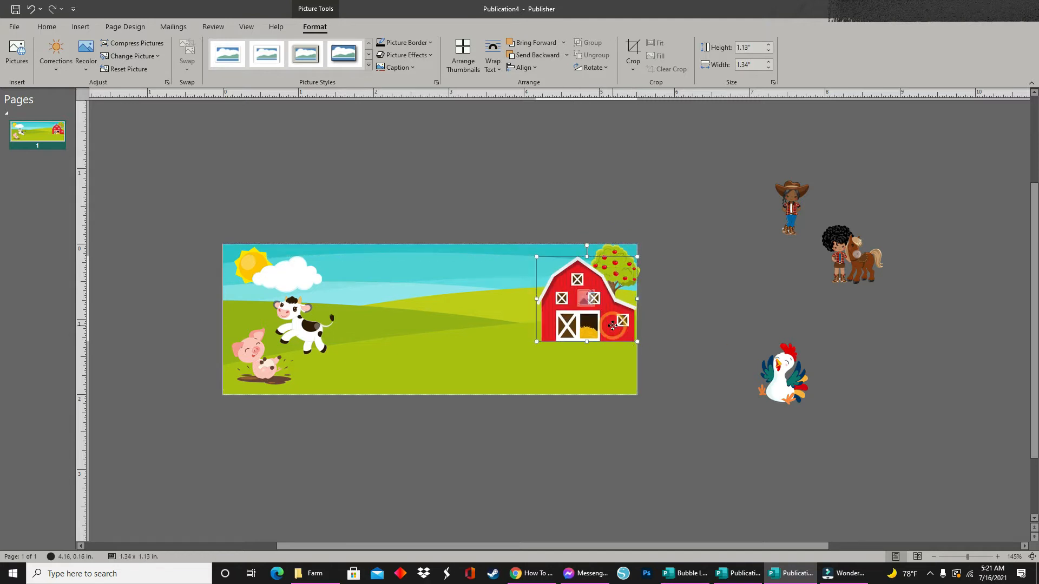
left_click(270, 271)
right_click(439, 291)
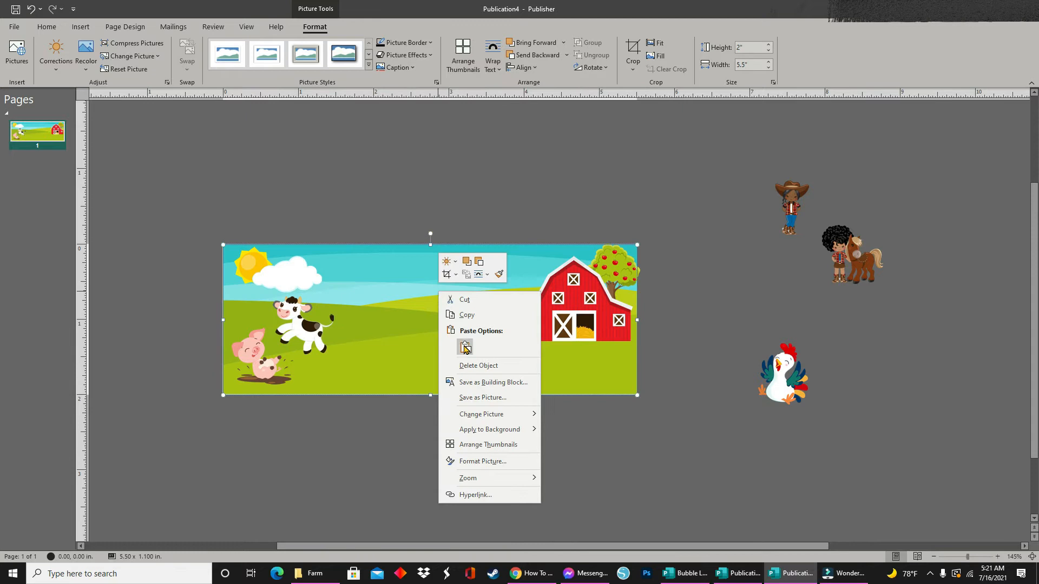
left_click(464, 346)
key("ctrl+z")
Paste two copies of the cloud into the sky beside the barn, sending the first one backward so the barn overlaps it.
right_click(406, 200)
left_click(434, 242)
left_click_drag(462, 221, 550, 265)
right_click(551, 264)
left_click(592, 236)
left_click(453, 281)
right_click(453, 175)
left_click(481, 215)
left_click_drag(486, 210, 516, 271)
Place the chicken and the girl with the horse in front of the barn, and the cowgirl in the hat beside the cow.
left_click_drag(782, 373, 607, 351)
left_click_drag(874, 272, 588, 380)
left_click_drag(563, 364, 560, 364)
left_click_drag(494, 381, 490, 386)
left_click_drag(791, 183, 352, 305)
mouse_move(369, 357)
left_mouse_down()
mouse_move(388, 369)
mouse_move(353, 374)
mouse_move(390, 392)
mouse_move(519, 368)
mouse_move(496, 385)
mouse_move(503, 359)
mouse_move(545, 360)
mouse_move(359, 365)
left_mouse_up()
left_click_drag(558, 354, 524, 365)
left_click(497, 457)
Start a new WordArt in the first plain style and set its font to Orie.
scroll(498, 457, "up", 5)
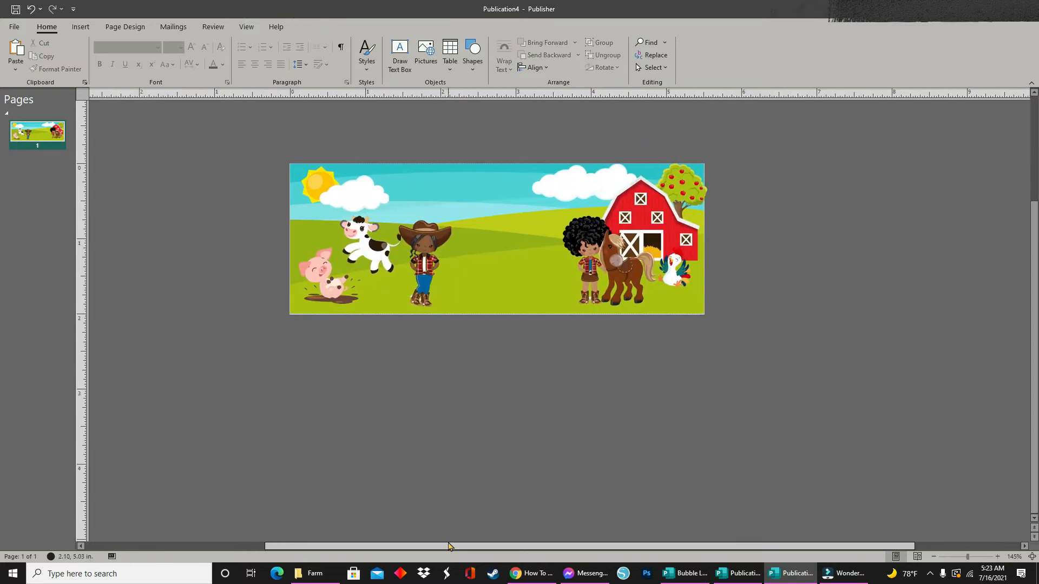
scroll(394, 458, "up", 2)
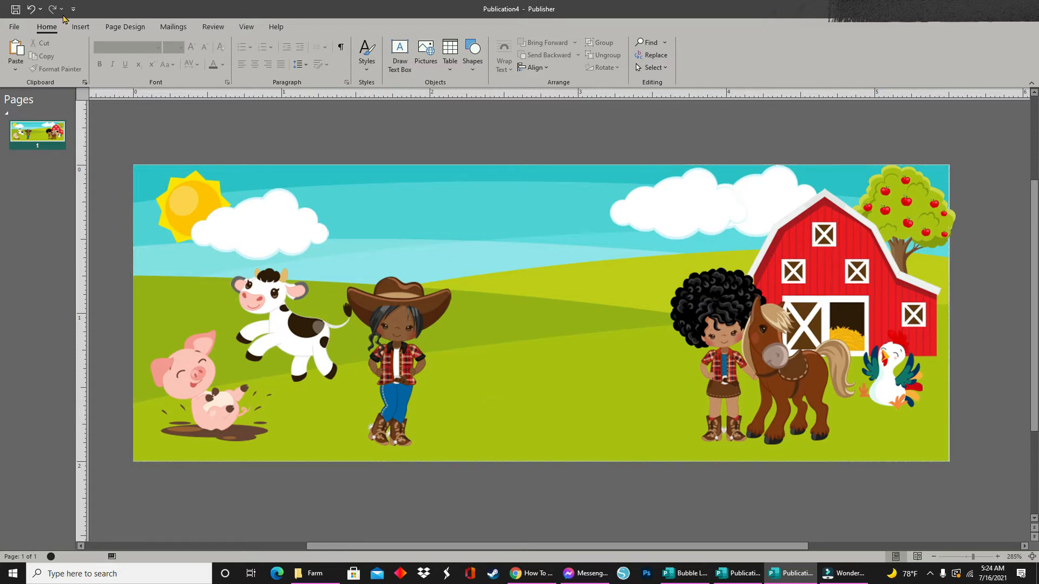
left_click(79, 26)
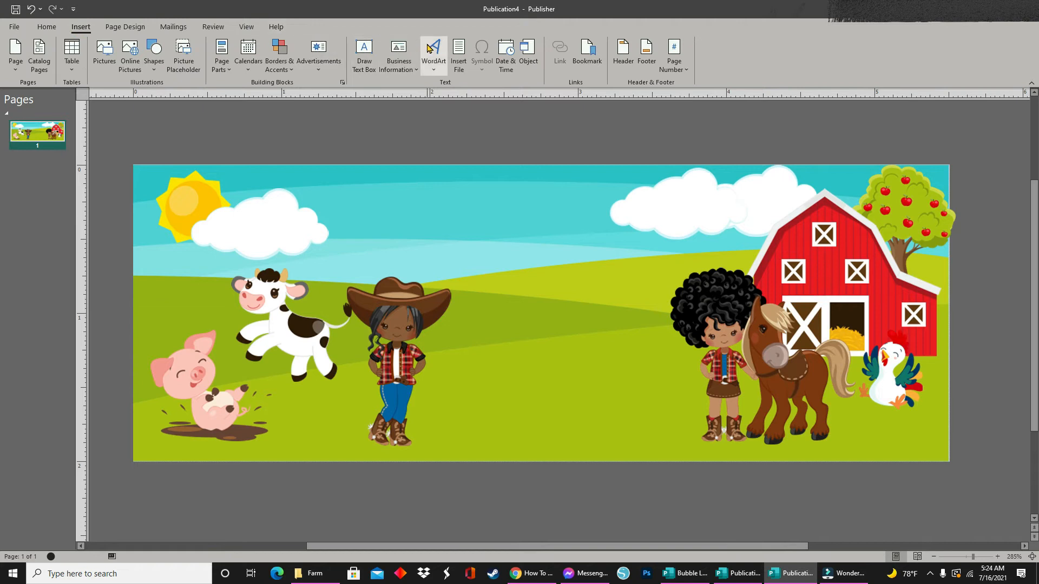
left_click(430, 51)
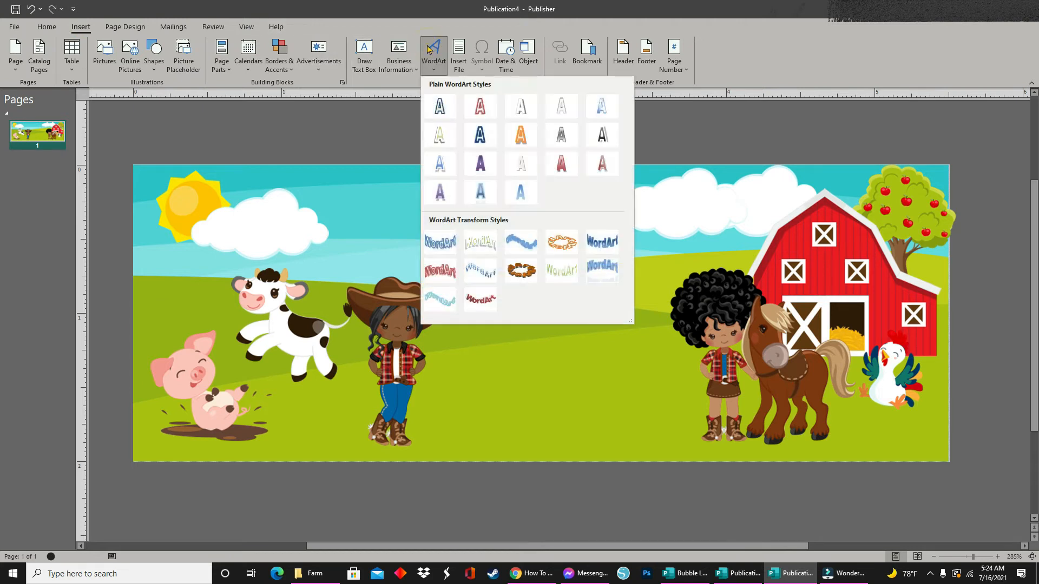
left_click(439, 115)
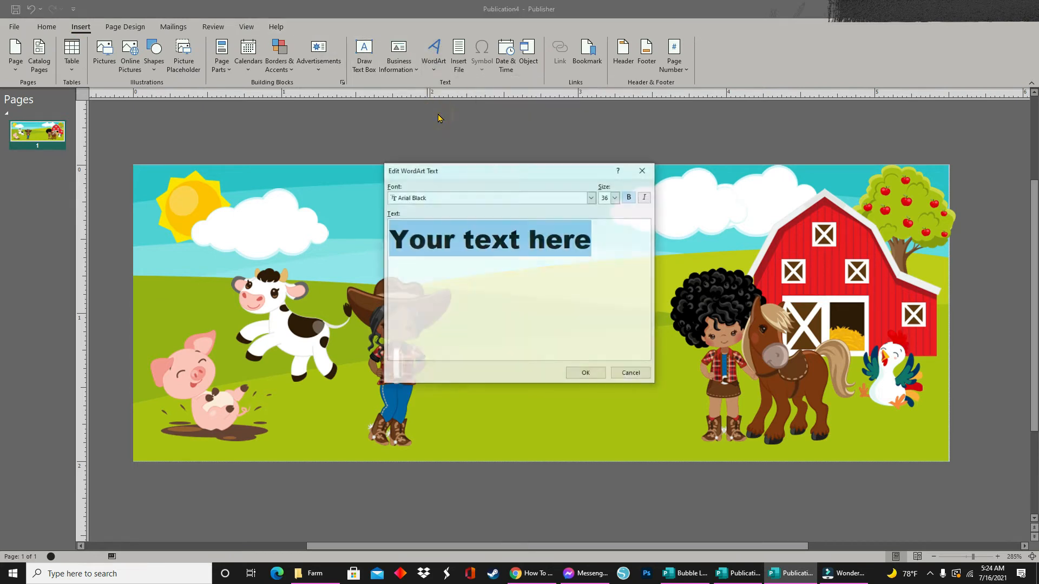
left_click(535, 201)
left_click_drag(593, 224, 592, 241)
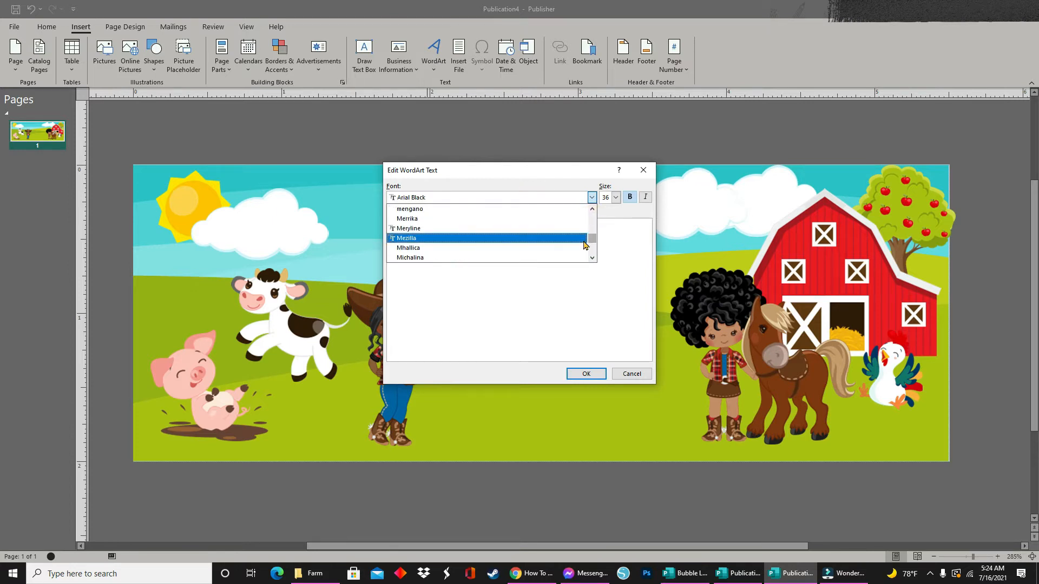
left_click(592, 259)
left_click(592, 259)
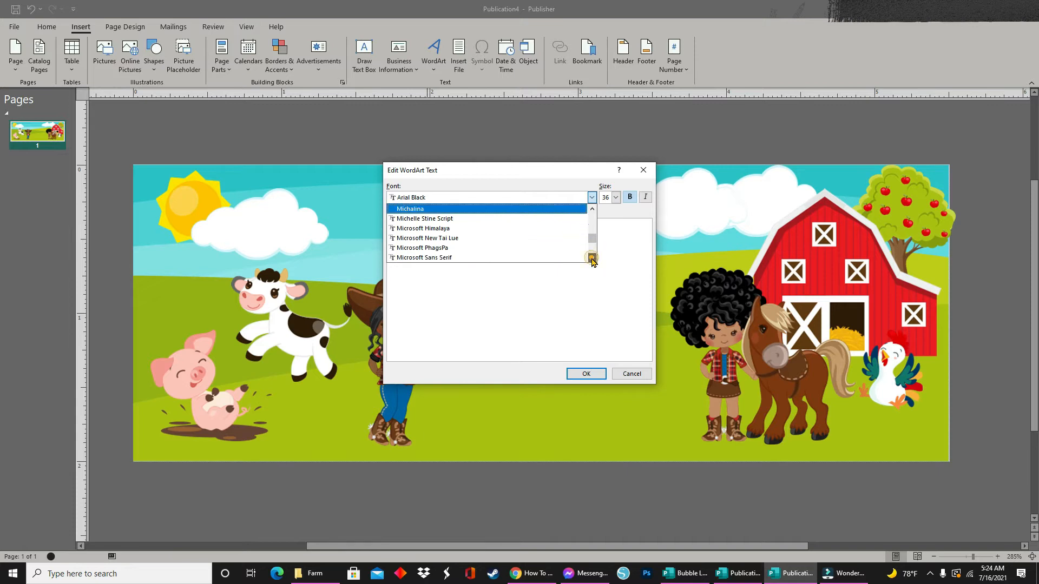
left_click(592, 258)
left_click(591, 258)
left_click(592, 258)
left_click(592, 258)
left_click(592, 258)
left_click(592, 258)
left_click(592, 258)
left_click(592, 258)
left_click(592, 258)
left_click(591, 258)
left_click(591, 258)
left_click(592, 258)
left_click(591, 258)
left_click(592, 258)
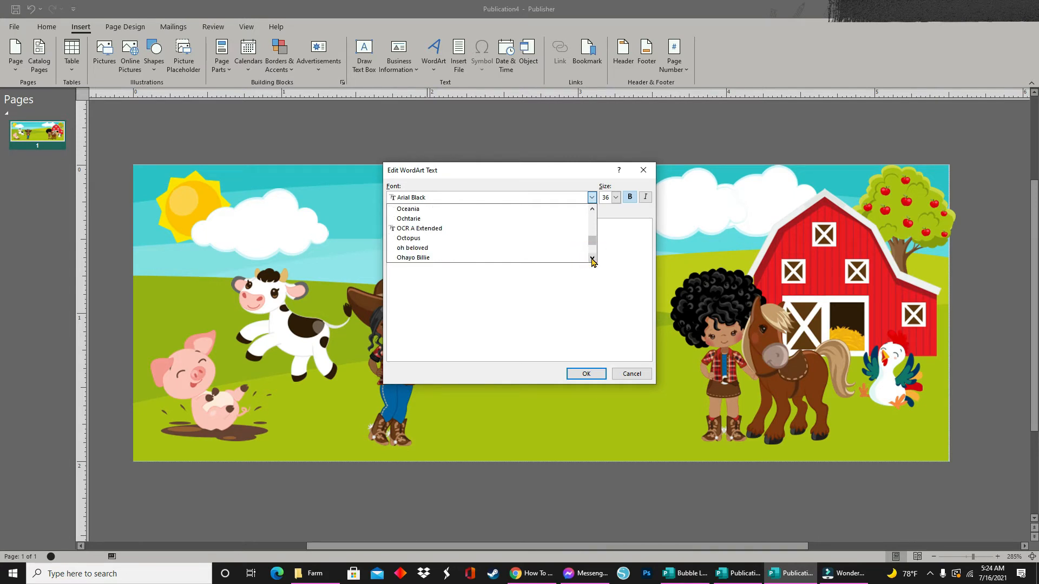
left_click(592, 258)
left_click(592, 258)
left_click(591, 258)
left_click(592, 258)
left_click(591, 258)
left_click(592, 258)
left_click(503, 260)
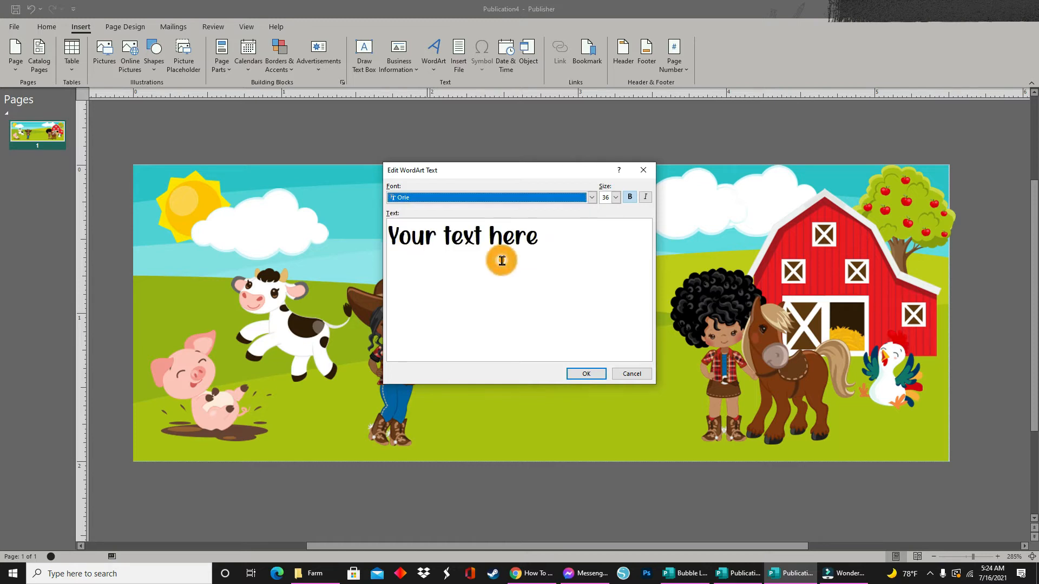
Replace the WordArt placeholder text with "Oink! Cluck! Moo!" and "Look Who's" on two lines and insert it.
left_click_drag(572, 228, 385, 253)
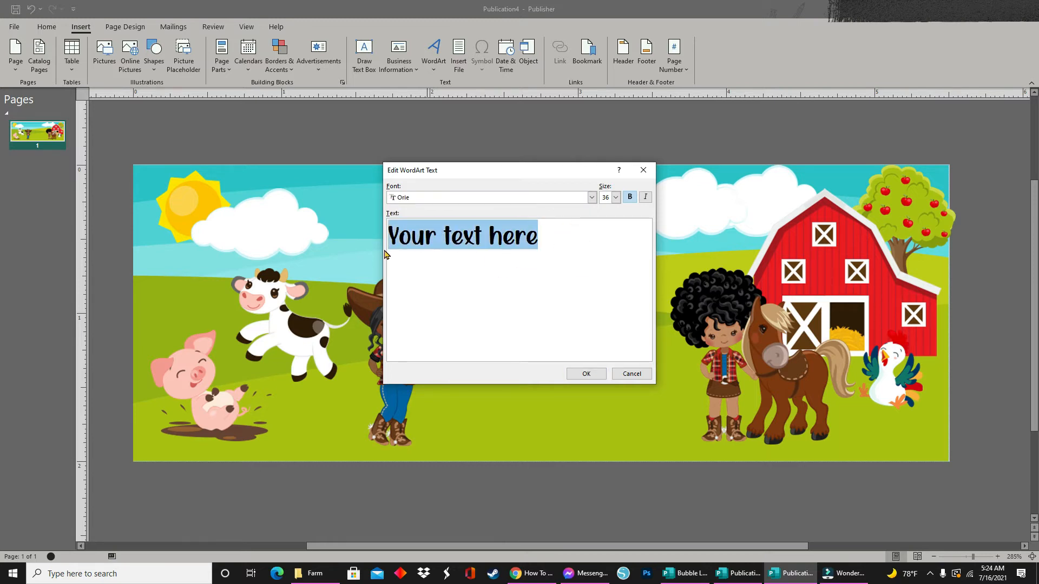
key("BackSpace")
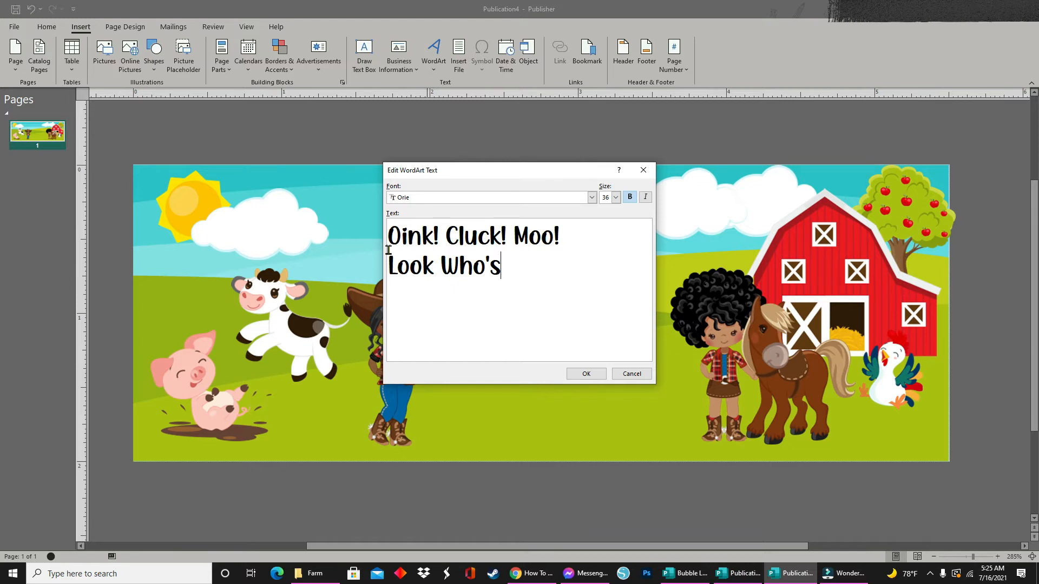
left_click(574, 374)
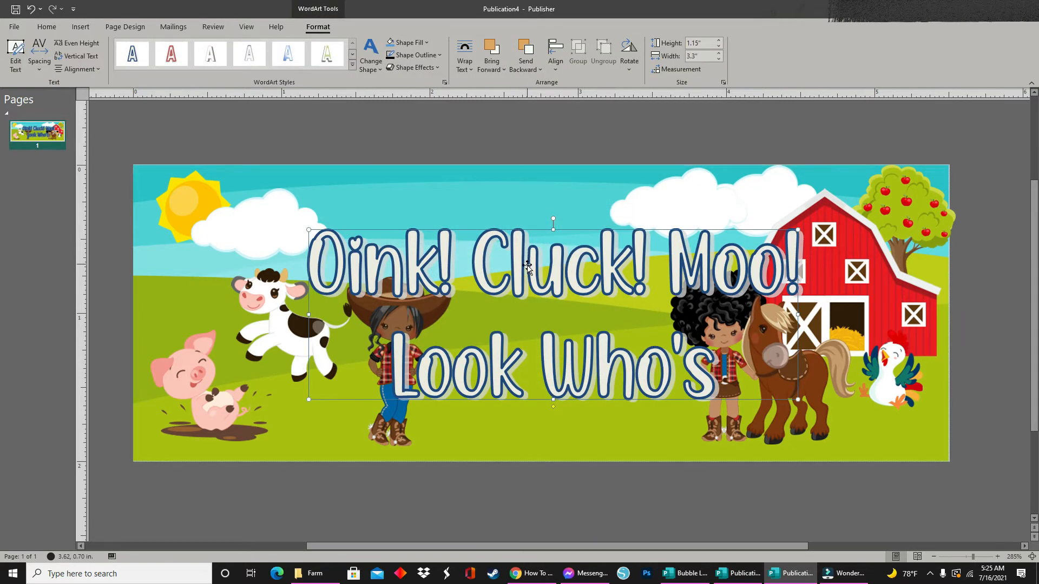
Give the WordArt title a red fill and a black outline.
left_click(424, 42)
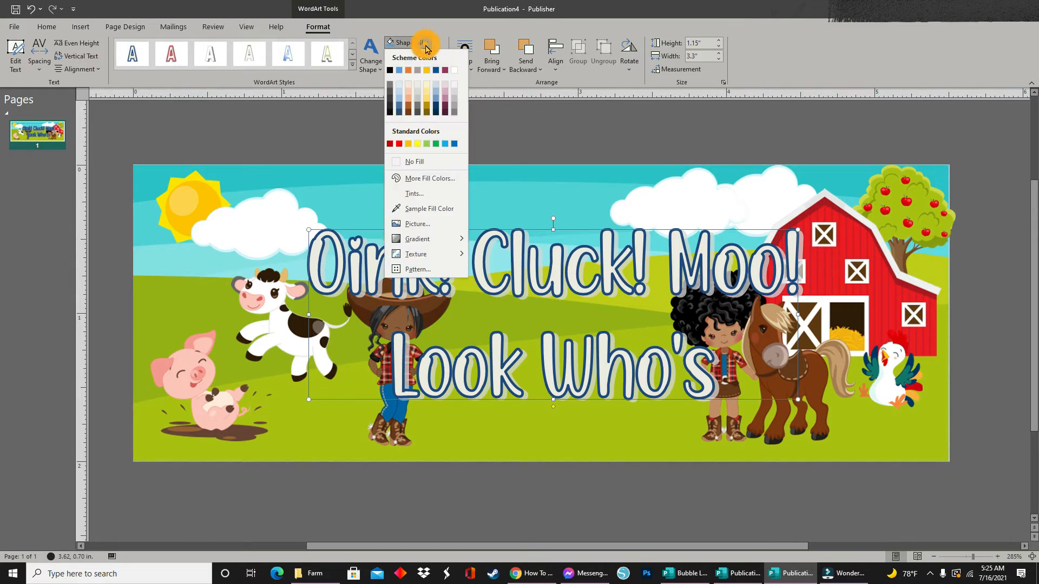
left_click(399, 144)
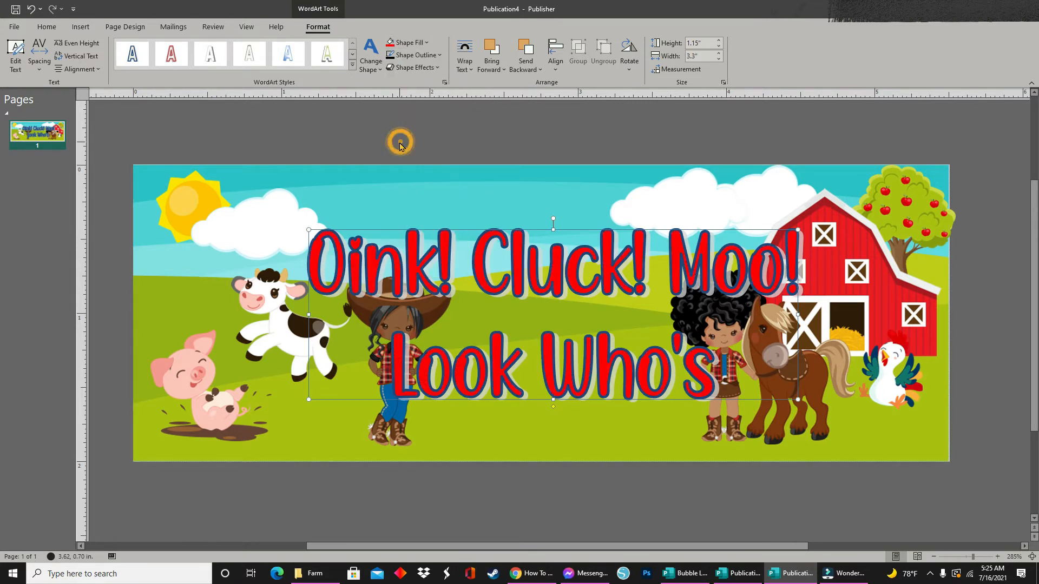
left_click(439, 56)
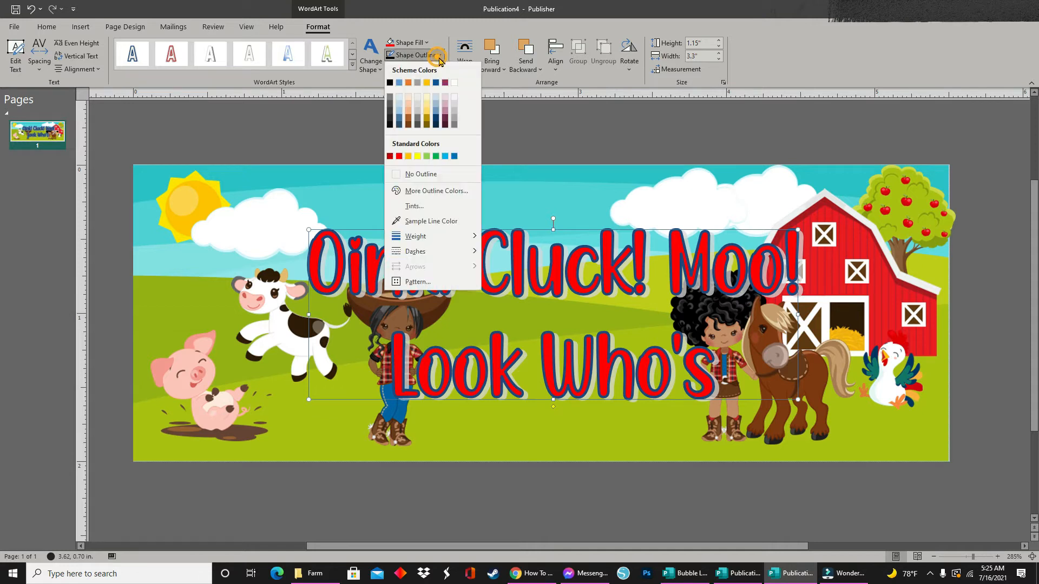
left_click(390, 83)
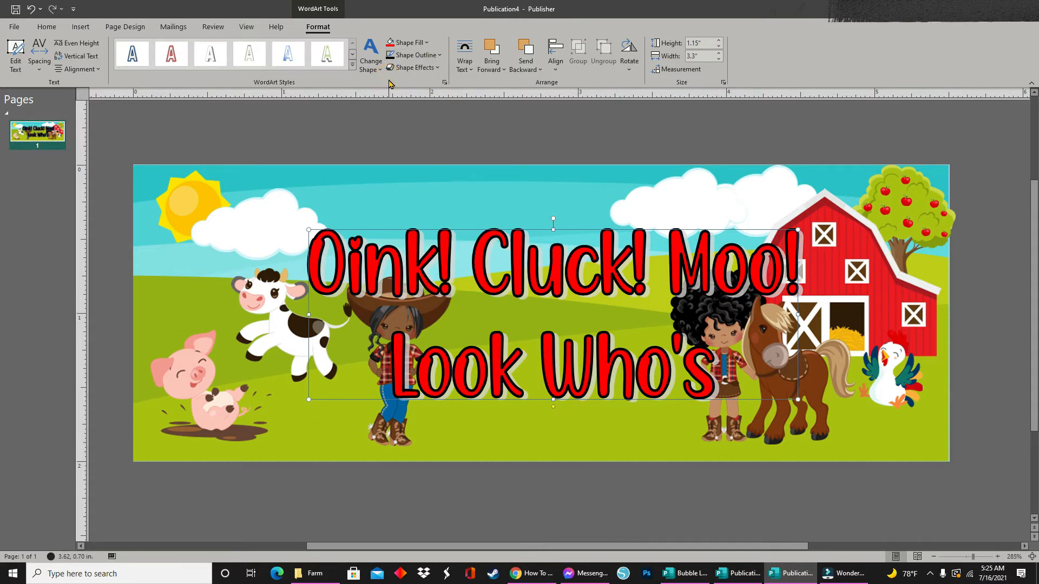
Remove the shadow effect from the WordArt title.
left_click(424, 68)
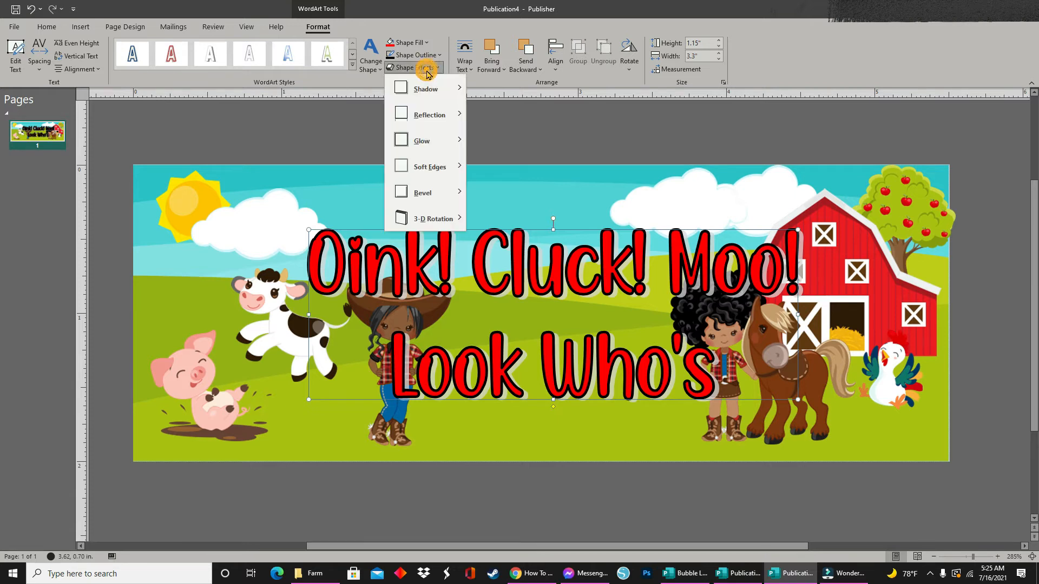
mouse_move(434, 86)
left_click(479, 106)
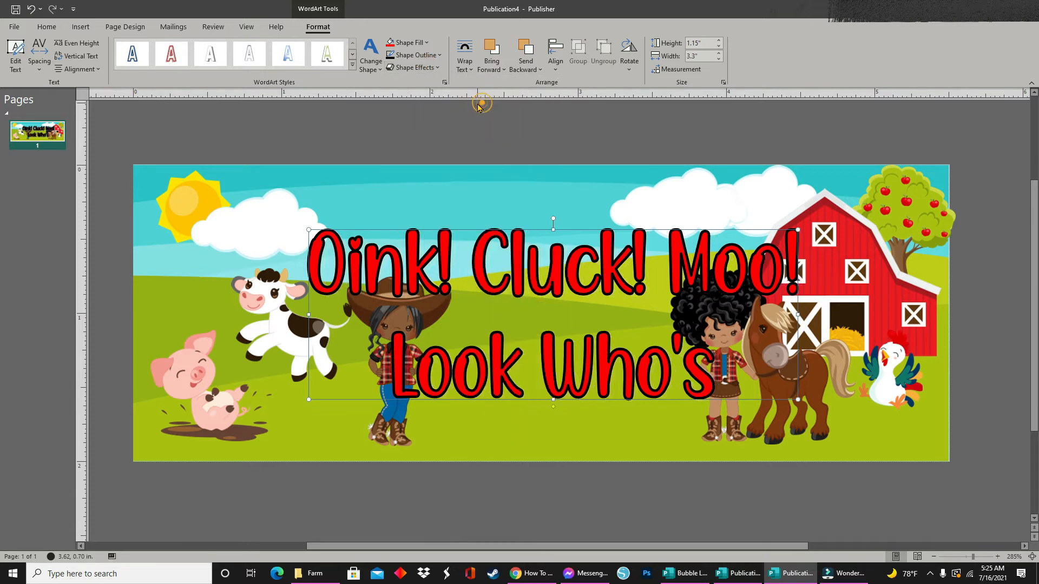
left_click(413, 67)
mouse_move(416, 120)
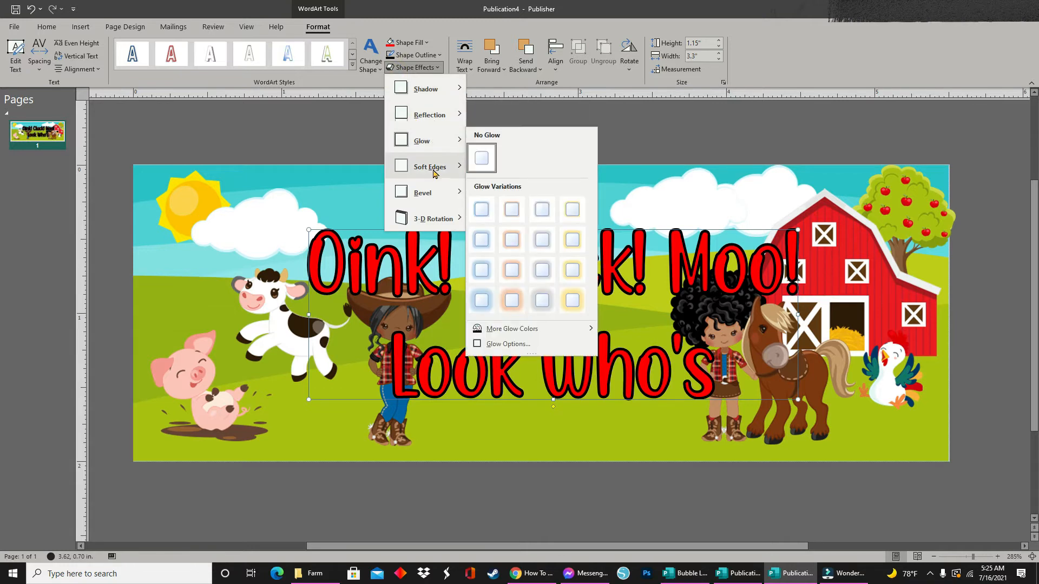
mouse_move(433, 173)
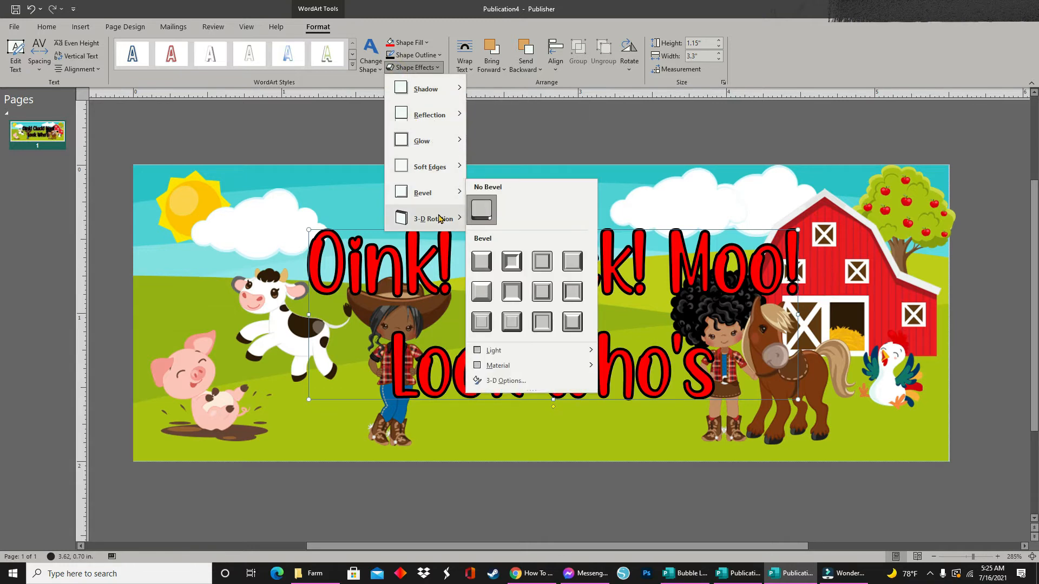
mouse_move(439, 218)
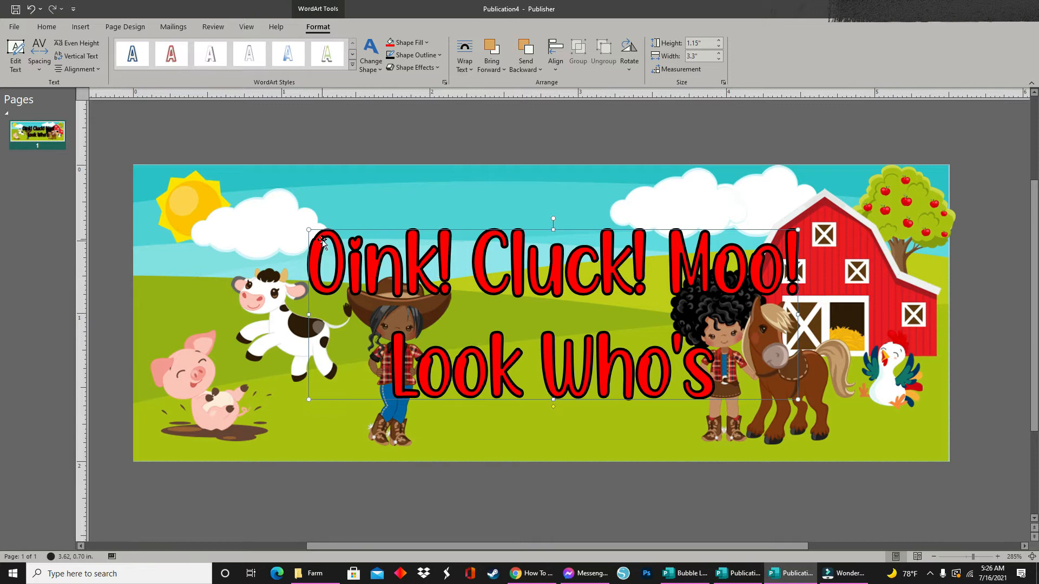
Duplicate the WordArt title and move the copy off the page, just above the label.
right_click(448, 267)
left_click(467, 293)
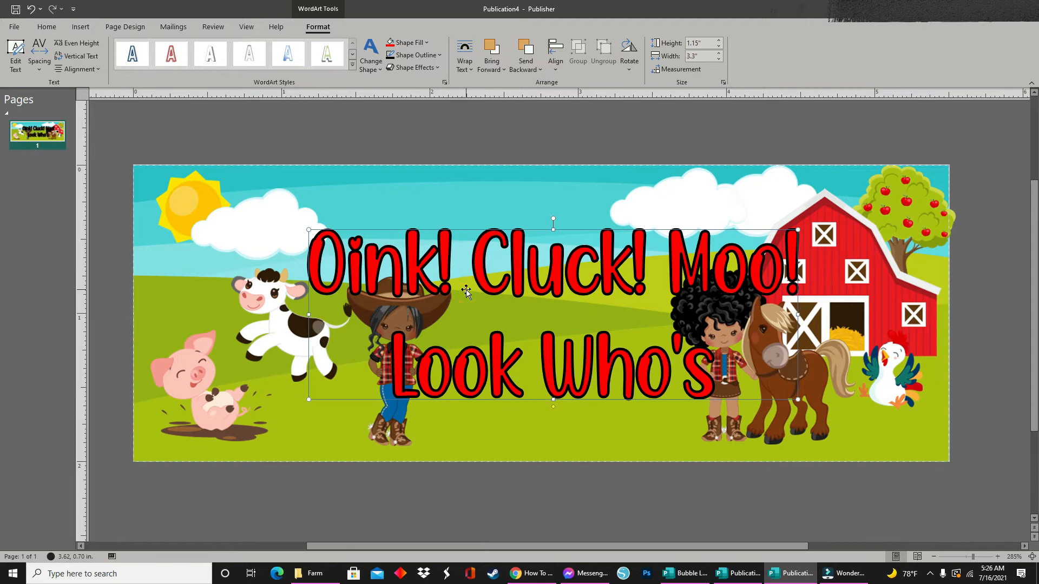
right_click(448, 282)
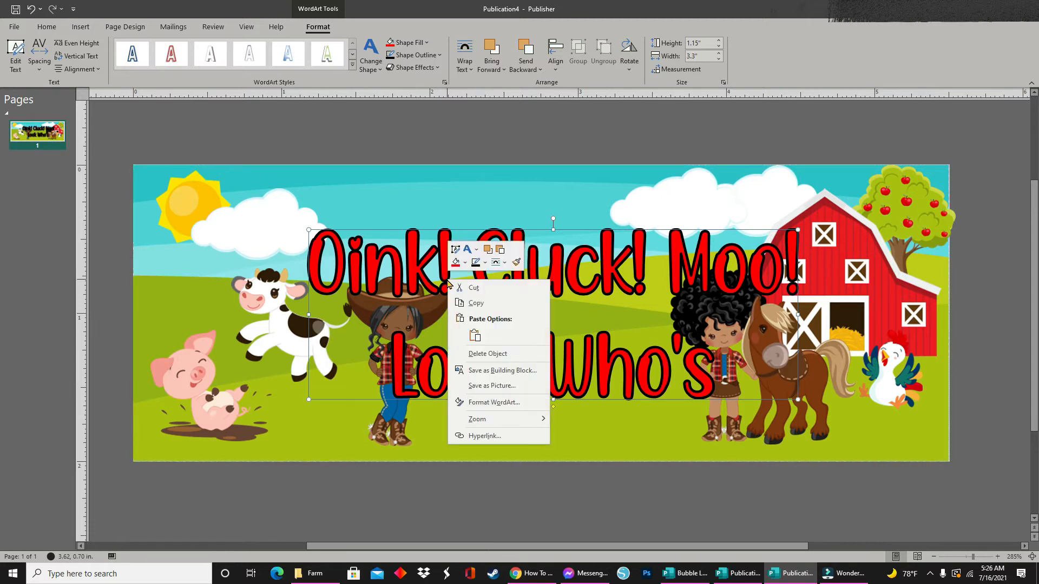
left_click(476, 333)
left_click_drag(483, 284, 467, 298)
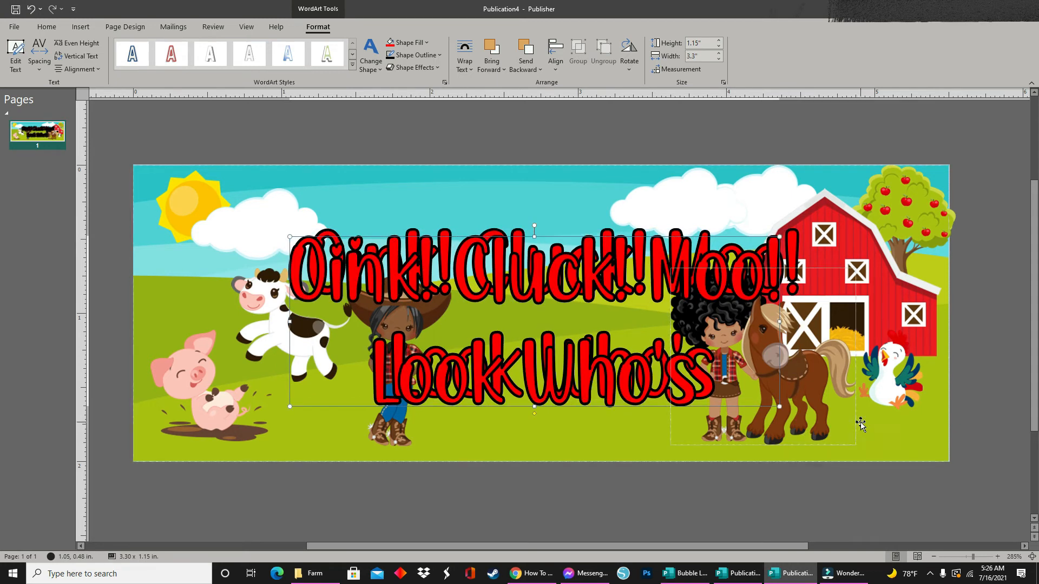
scroll(806, 439, "down", 2)
scroll(832, 377, "down", 3)
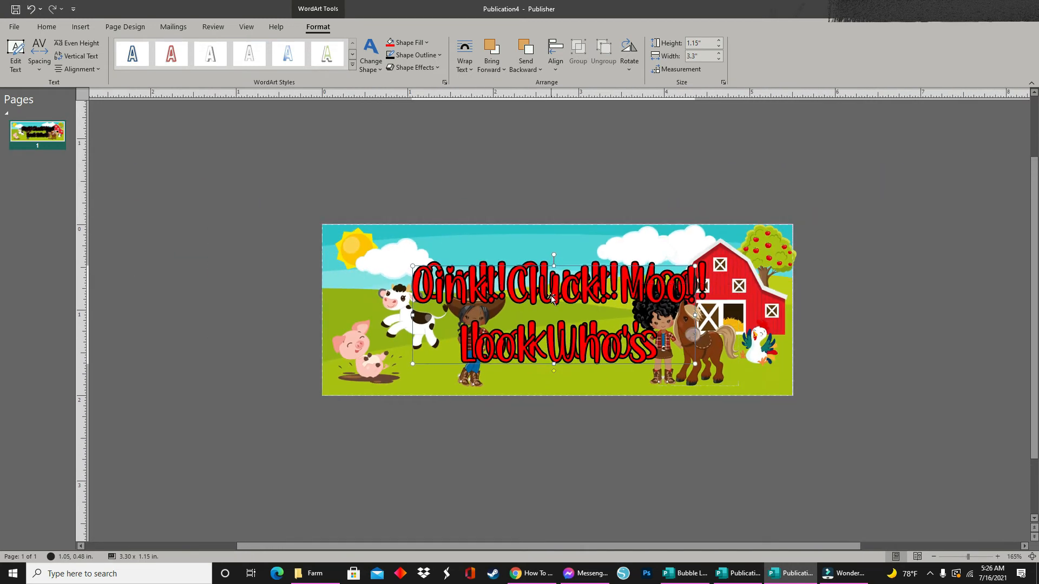
left_click_drag(550, 294, 544, 145)
Set both the fill and the outline of the WordArt copy above the label to white.
scroll(713, 270, "up", 2)
scroll(752, 304, "up", 3)
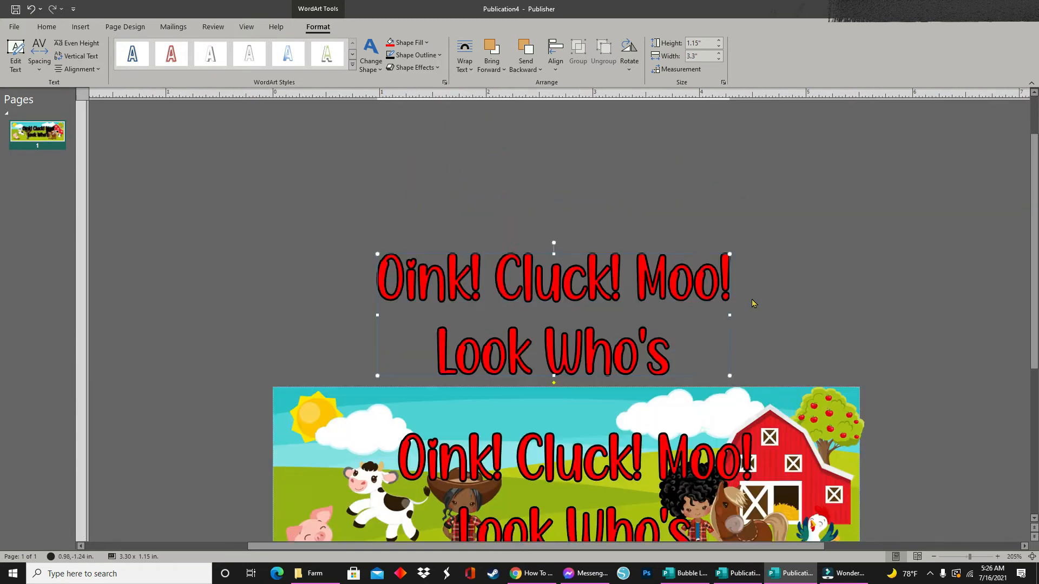
scroll(752, 304, "up", 3)
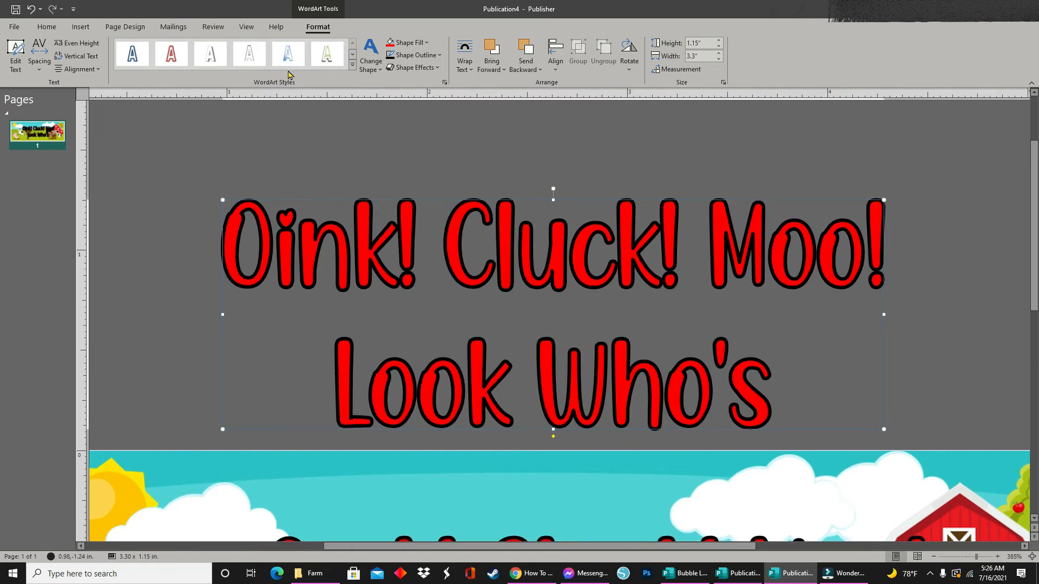
left_click(427, 43)
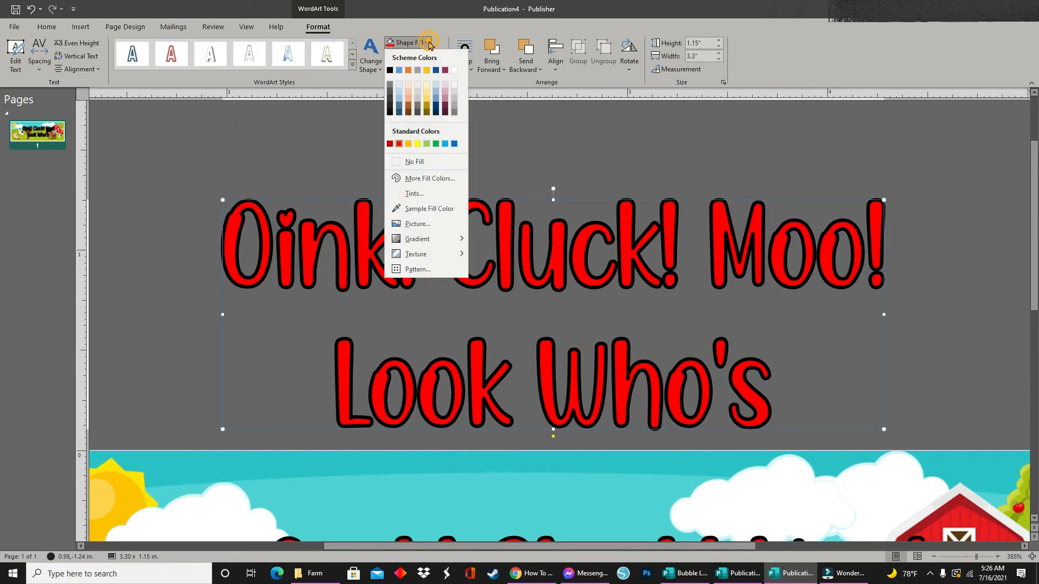
left_click(453, 71)
left_click(439, 55)
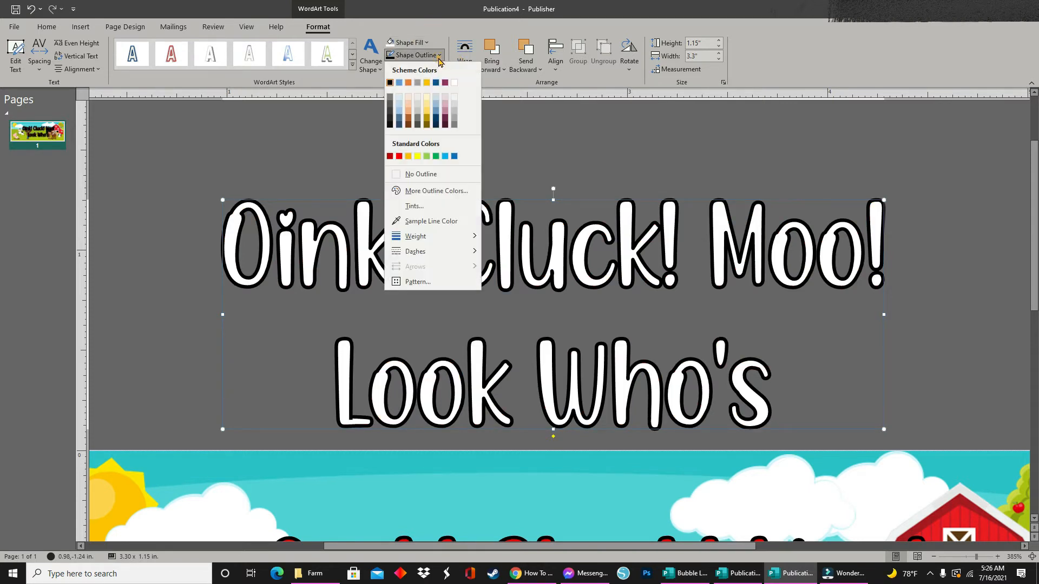
left_click(455, 82)
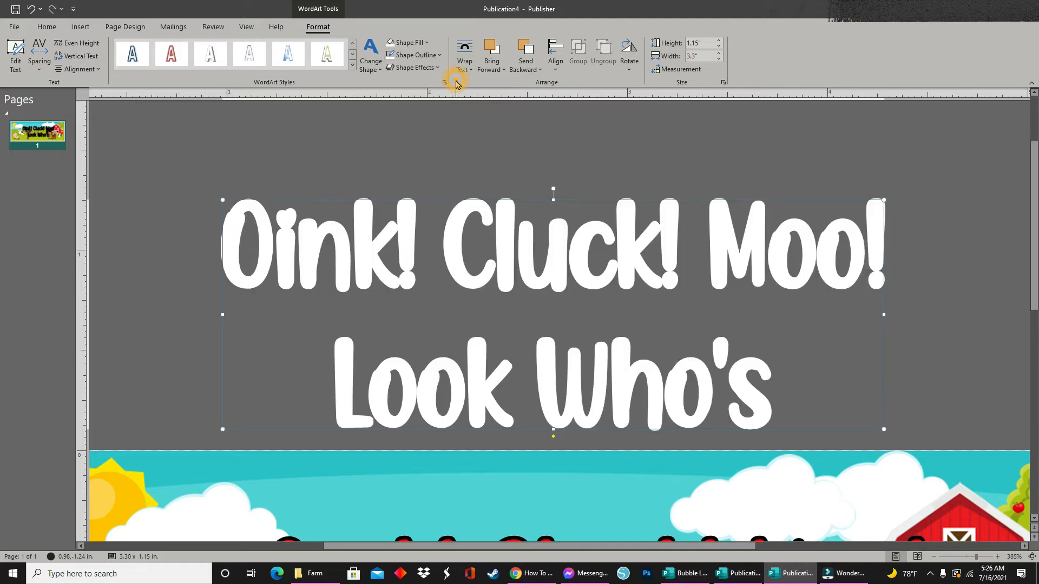
Set the outline weight of the white WordArt copy above the label to 9 pt.
left_click(439, 58)
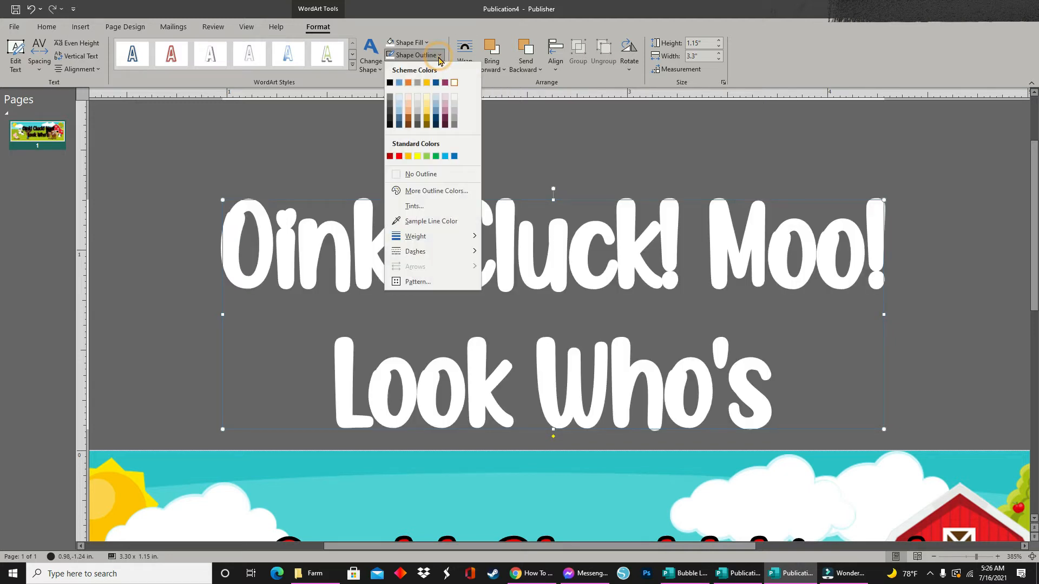
mouse_move(419, 236)
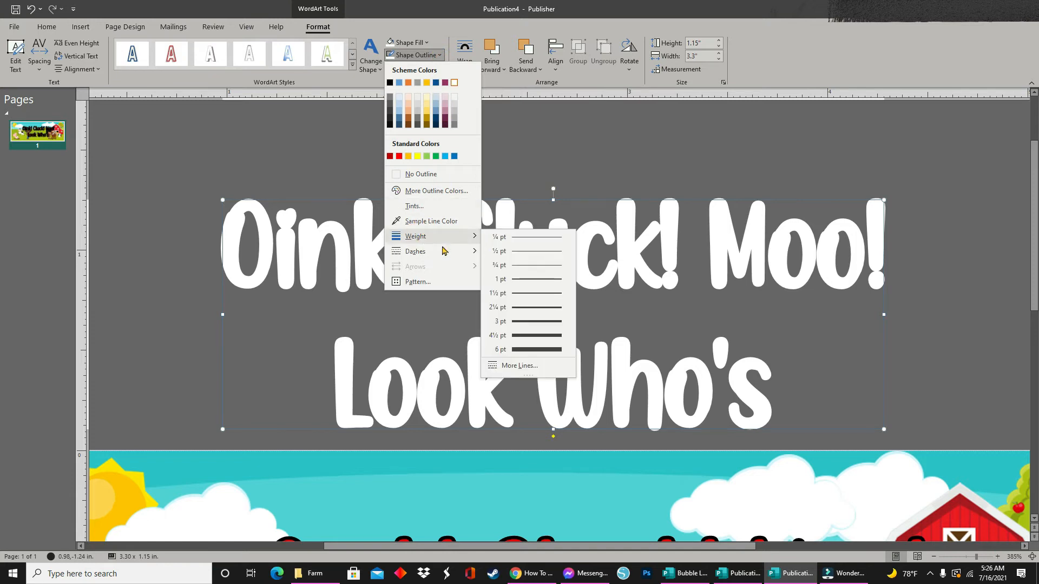
left_click(502, 365)
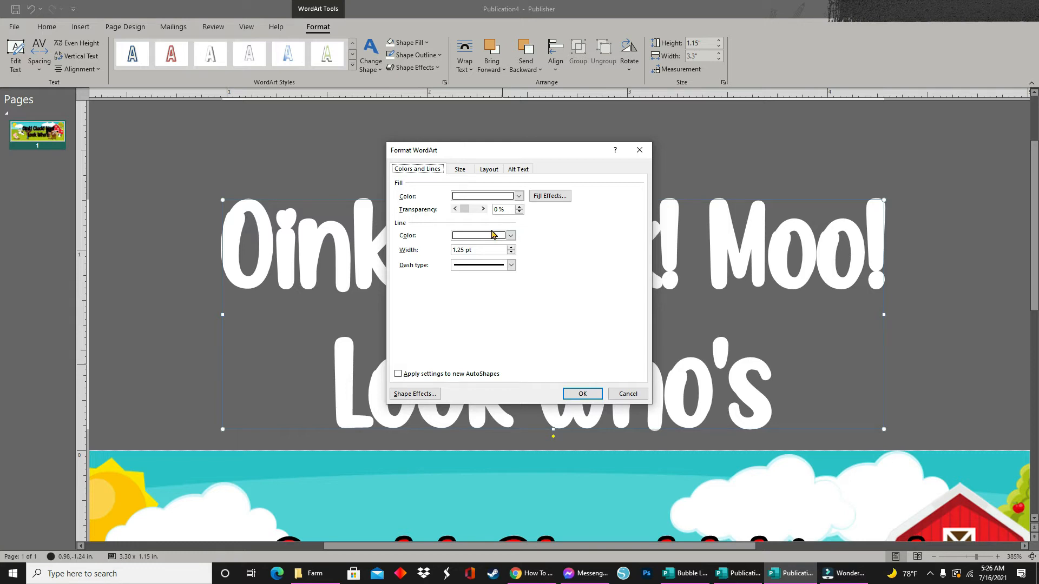
left_click(483, 266)
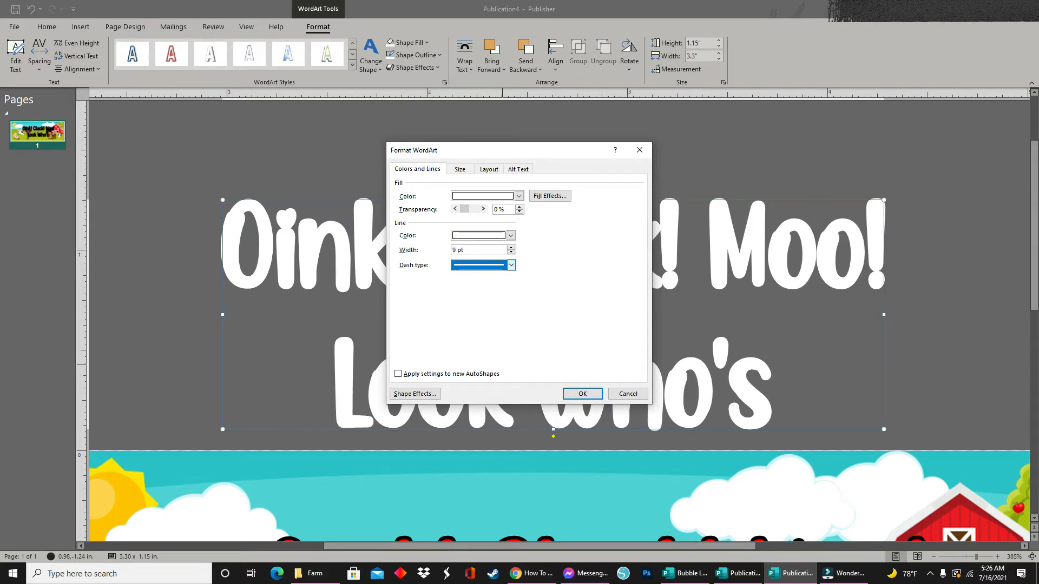
left_click(520, 366)
left_click(582, 393)
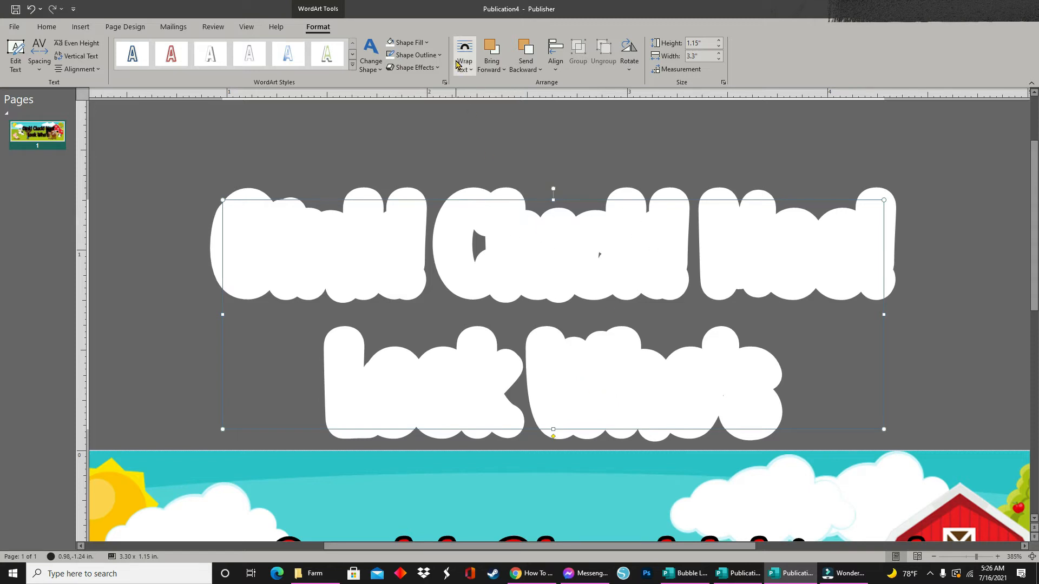
Apply the first outer shadow preset to the white WordArt copy.
left_click(414, 67)
mouse_move(436, 89)
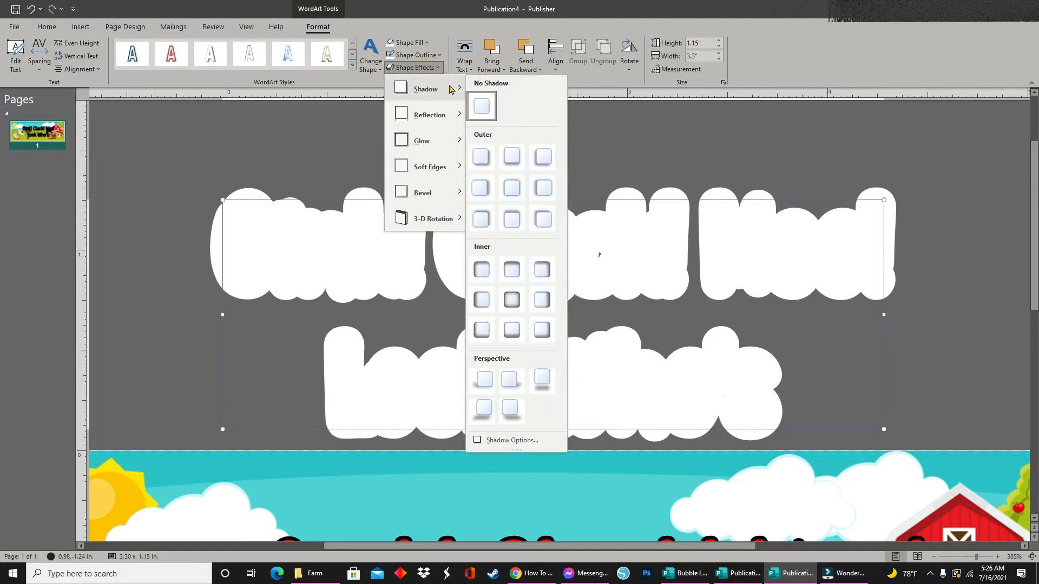
left_click(481, 157)
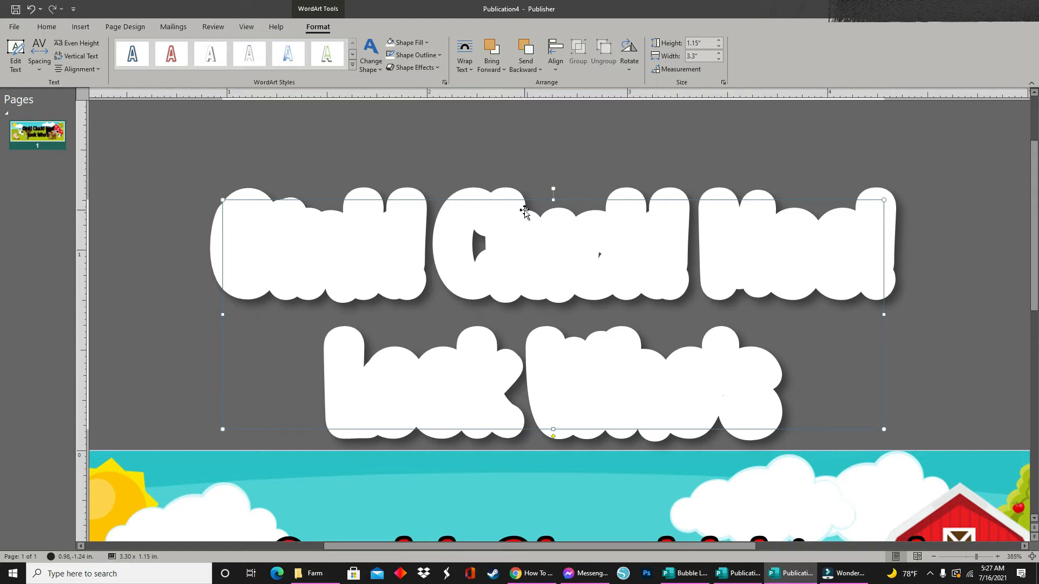
Move the white WordArt copy onto the label over the red title and send it behind the red lettering.
left_click_drag(613, 225, 616, 364)
scroll(616, 364, "down", 5)
left_click_drag(618, 192, 652, 386)
right_click(652, 386)
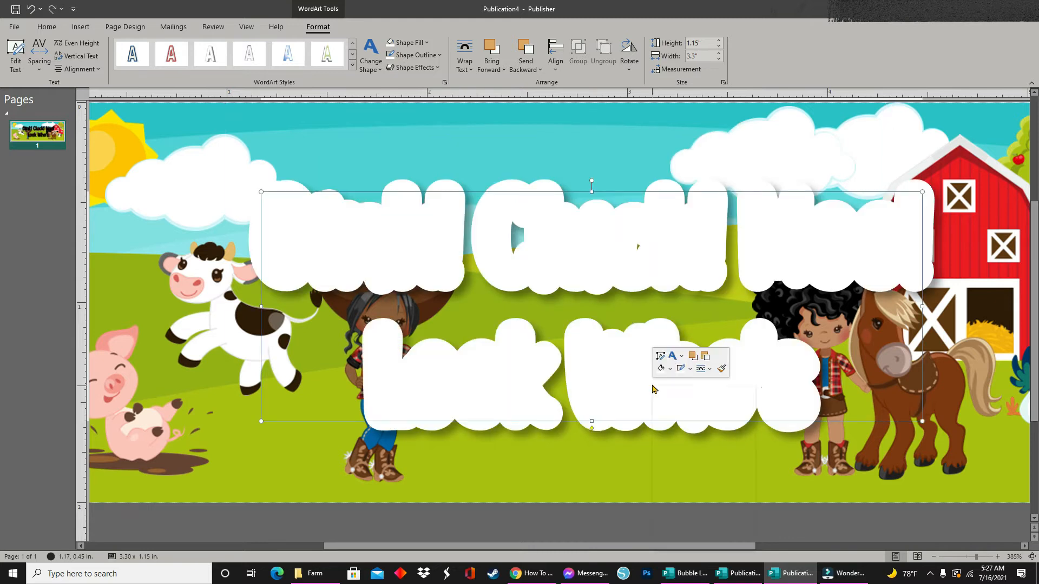
left_click(705, 357)
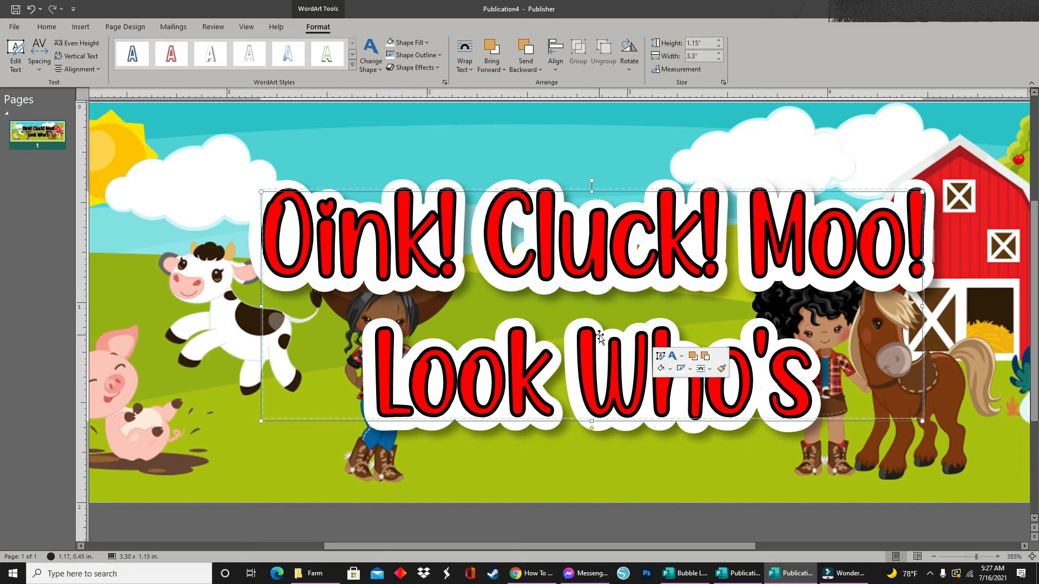
Move the red title and its white backing off the page, aligned on each other just above the label.
scroll(636, 297, "down", 3)
scroll(641, 280, "down", 1)
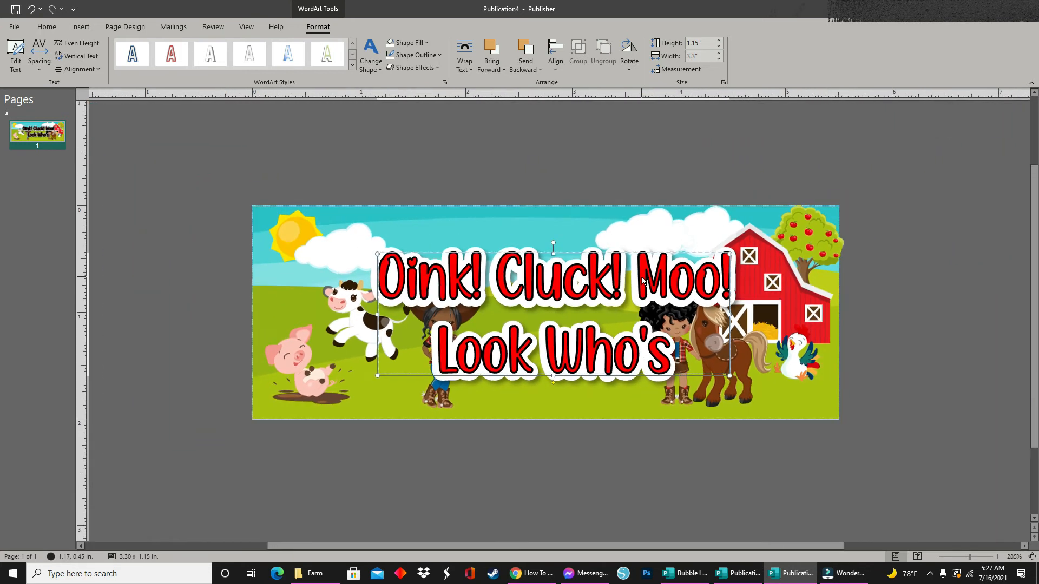
scroll(606, 289, "down", 1)
left_click_drag(584, 278, 579, 156)
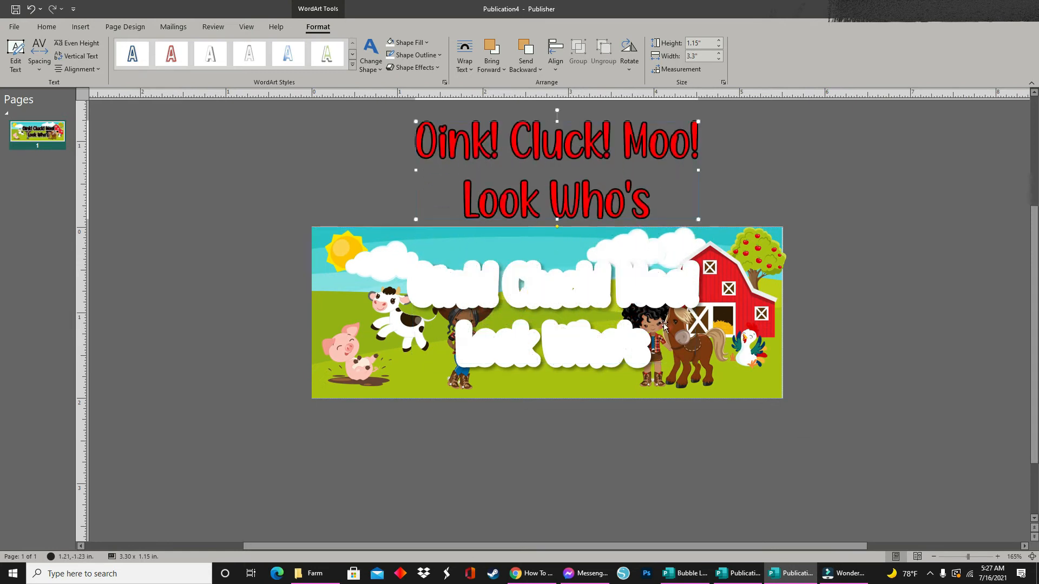
scroll(431, 324, "up", 1)
left_click(446, 309)
left_click_drag(538, 321, 540, 173)
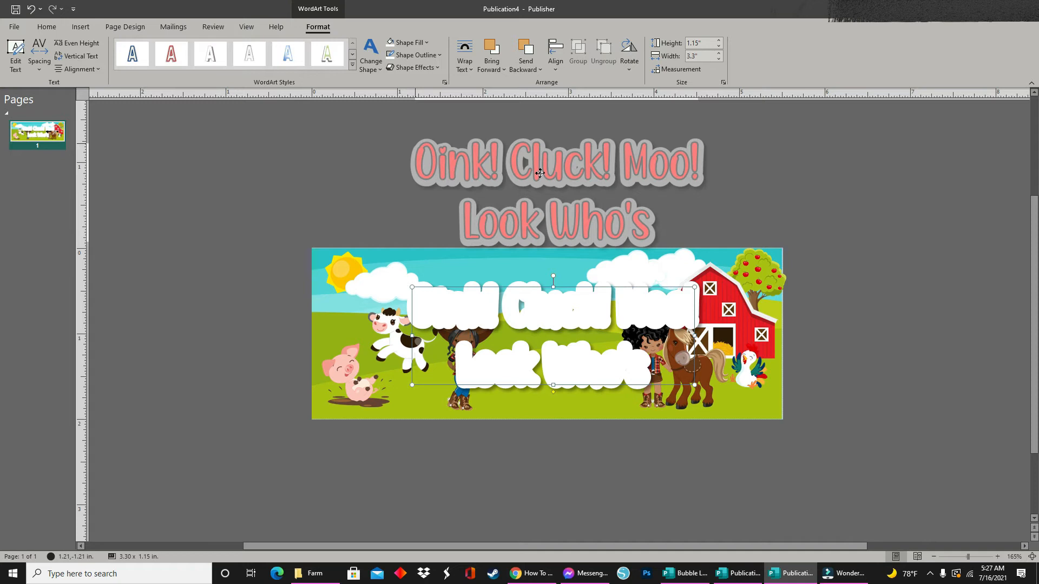
left_click_drag(539, 172, 540, 173)
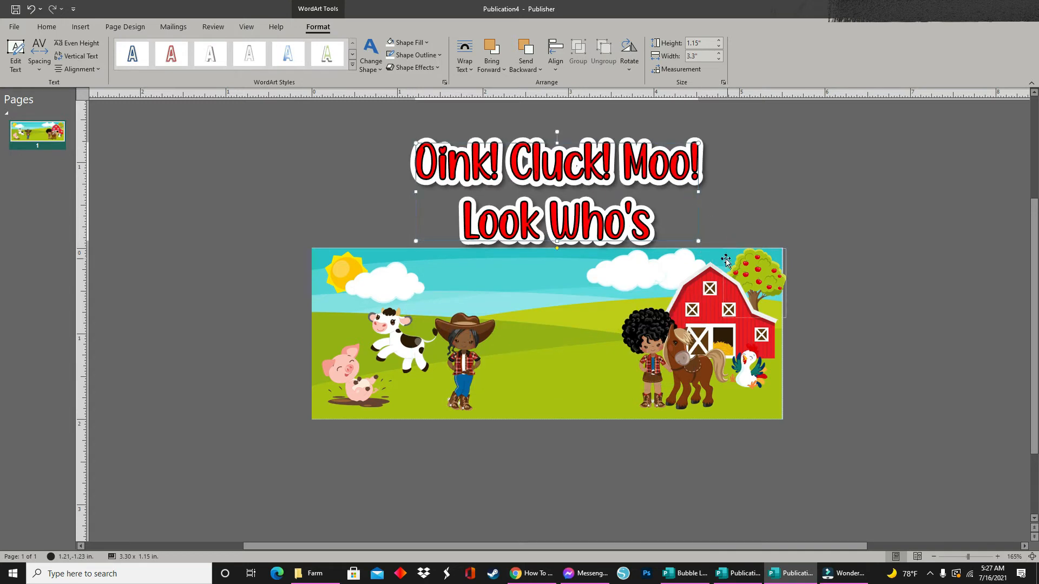
Select the red title together with its white backing and group them.
left_click(372, 146)
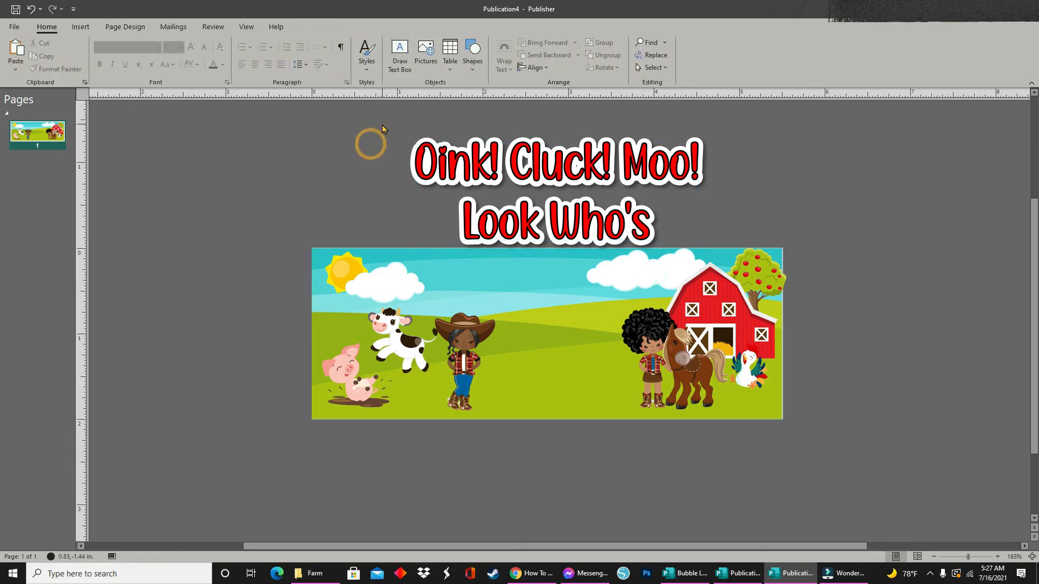
left_click_drag(391, 129, 718, 246)
left_click_drag(712, 133, 406, 268)
left_click(600, 42)
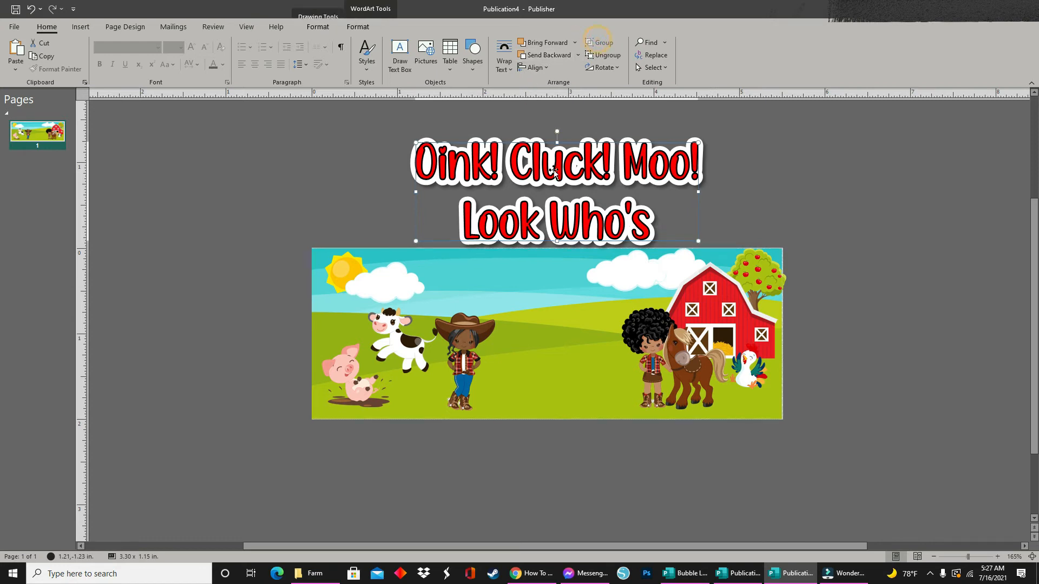
Shrink the grouped title to about 2.39 x 0.67 in. and place it near the label's upper edge, between the two cowgirls.
mouse_move(492, 216)
left_mouse_down()
mouse_move(433, 189)
mouse_move(439, 216)
left_mouse_up()
left_click_drag(645, 240, 589, 211)
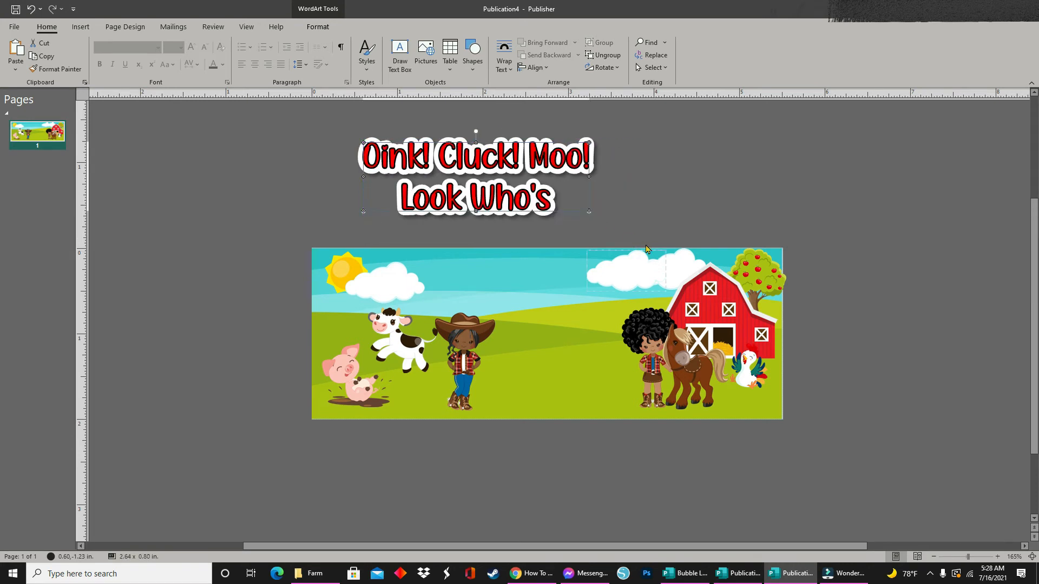
left_click_drag(487, 200, 558, 325)
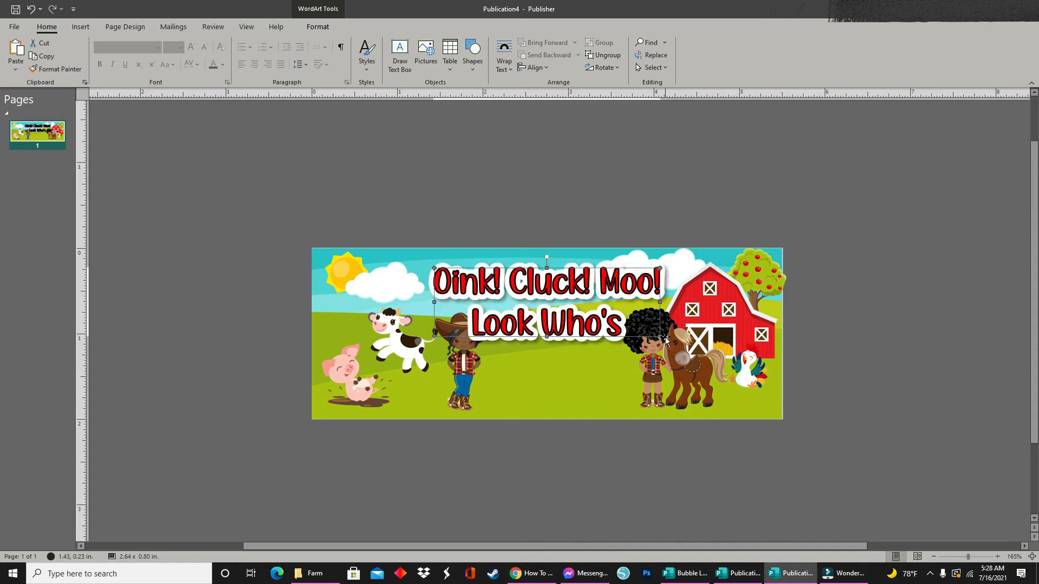
left_click_drag(660, 336, 639, 326)
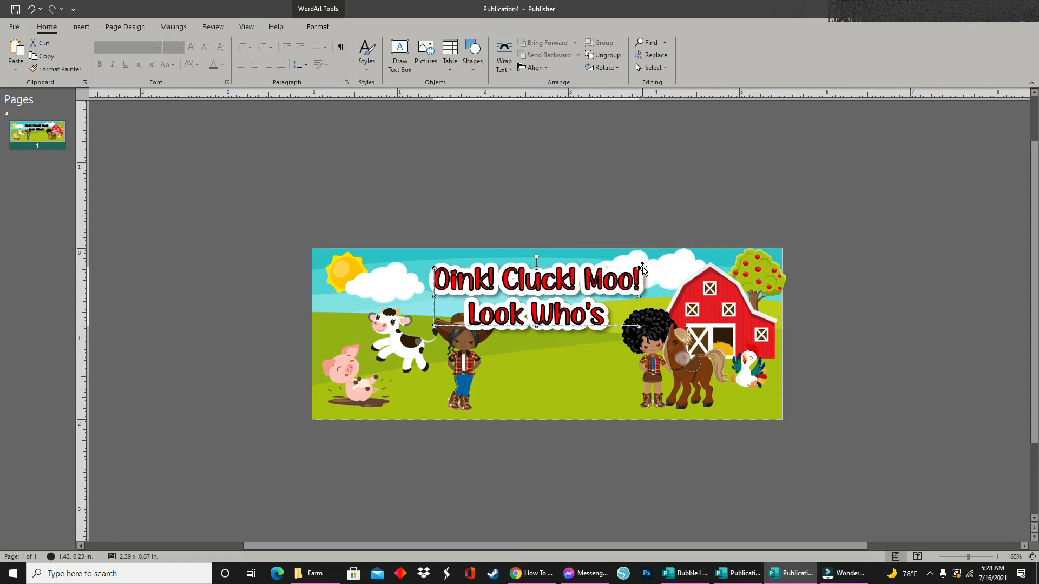
left_click_drag(562, 322, 579, 322)
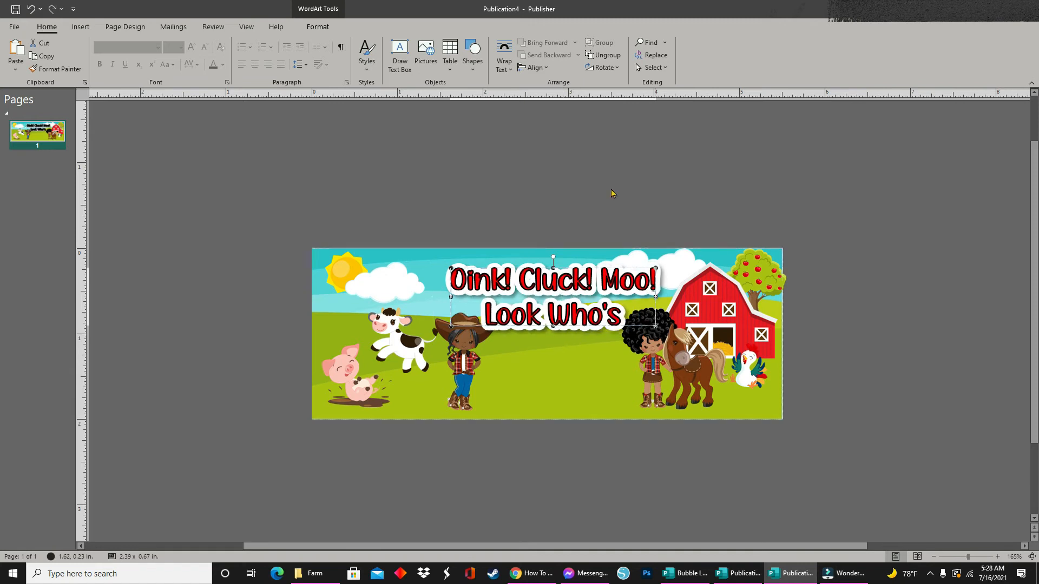
Ungroup the title, move it above the label, and pull the red lettering off to the left of its white backing.
left_click(609, 55)
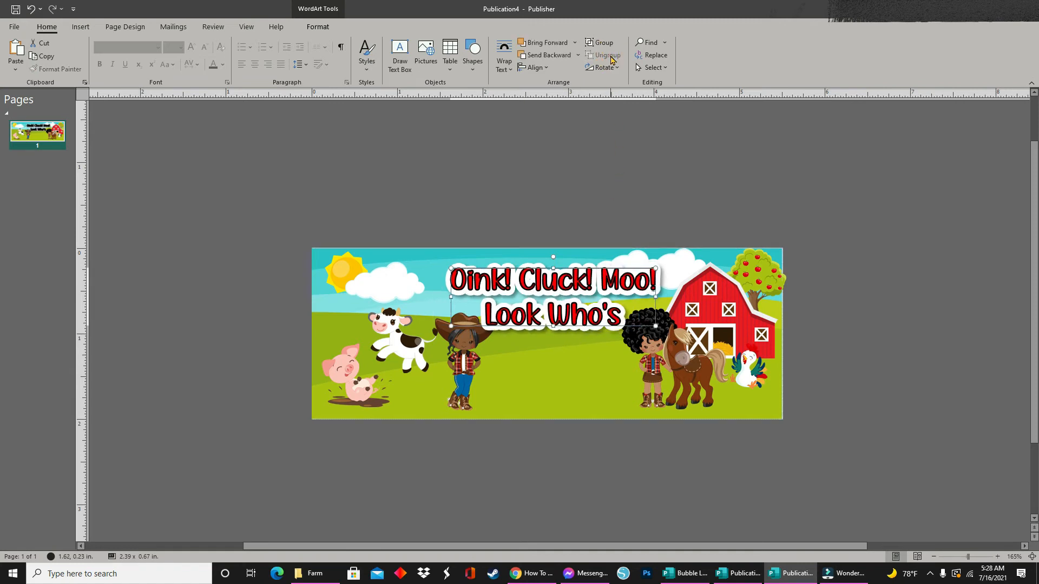
left_click_drag(578, 289, 576, 179)
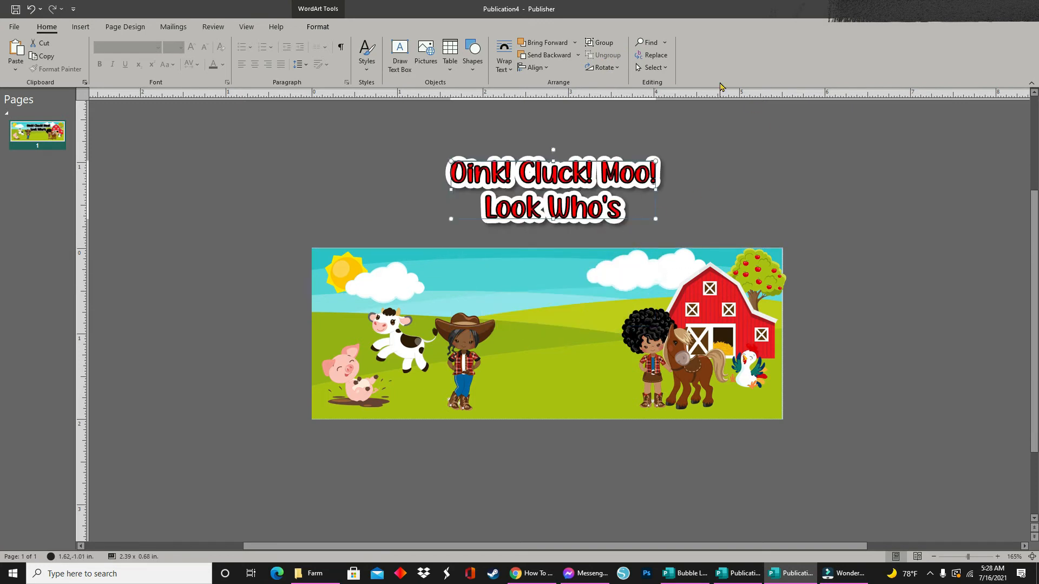
left_click(721, 185)
left_click(595, 214)
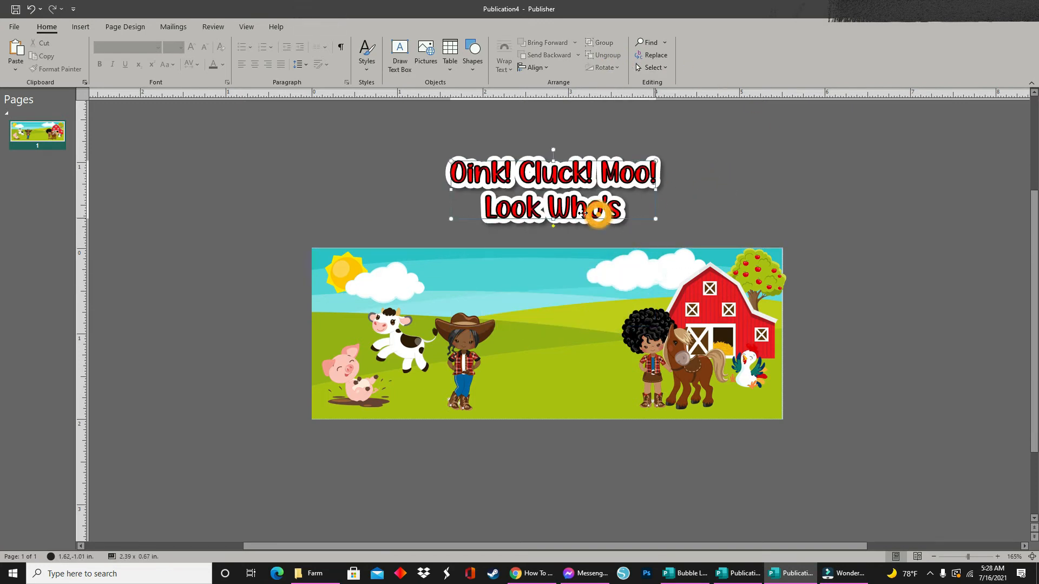
left_click_drag(564, 168, 359, 163)
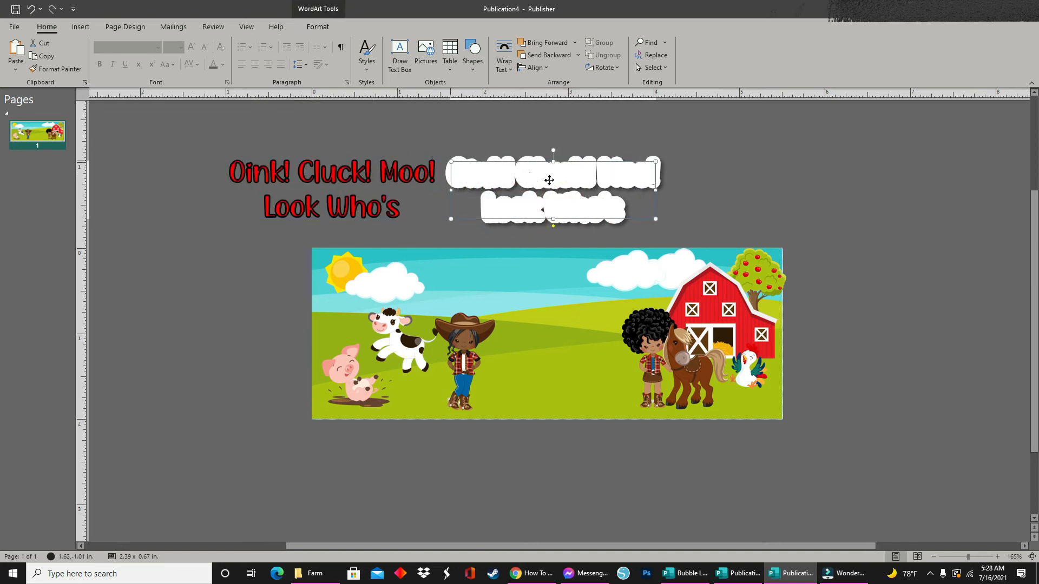
Set the white backing's outline weight to 6 pt and place the red title over it.
left_click(488, 179)
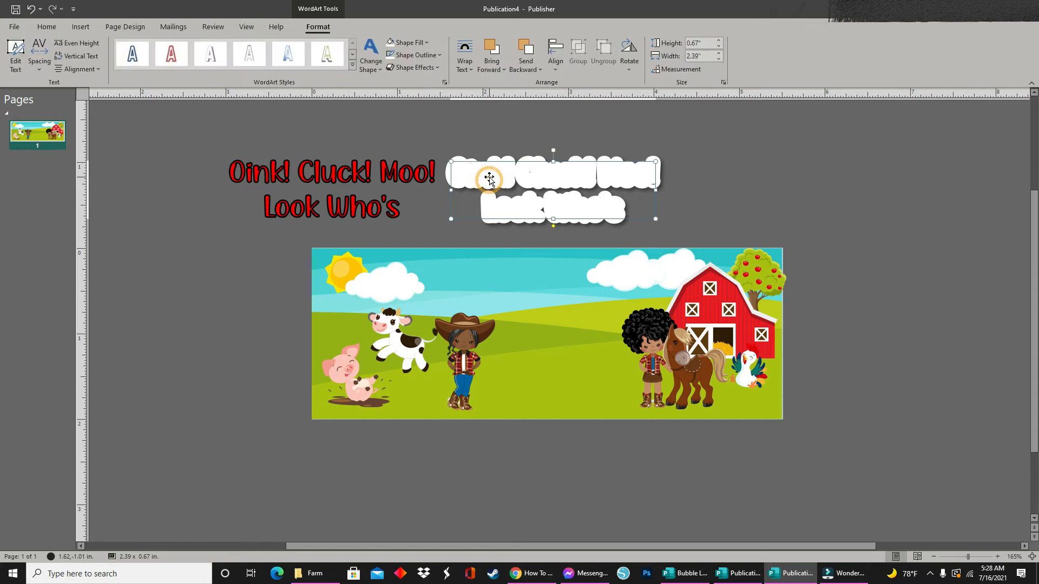
left_click(436, 55)
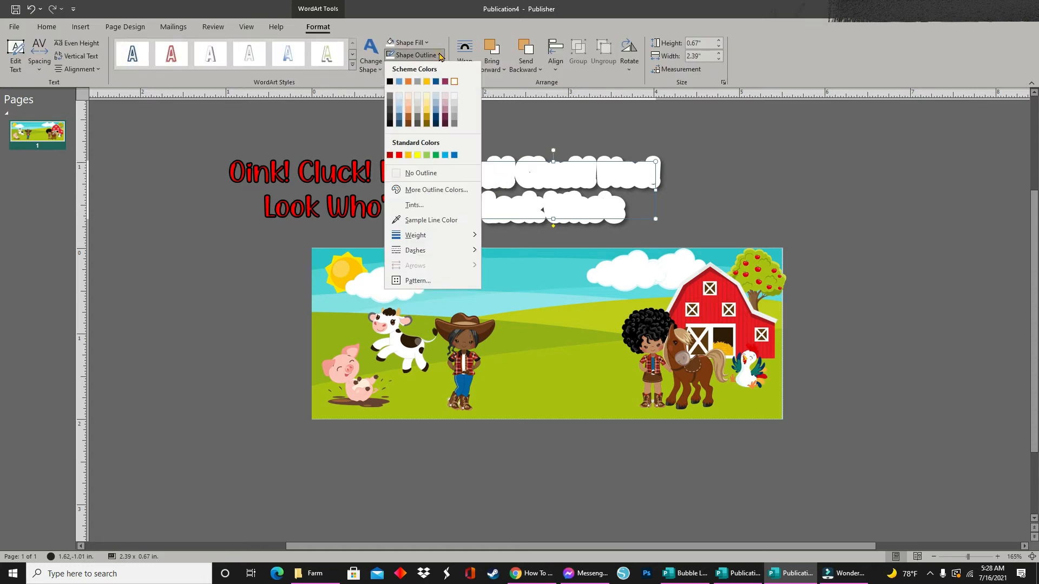
mouse_move(441, 236)
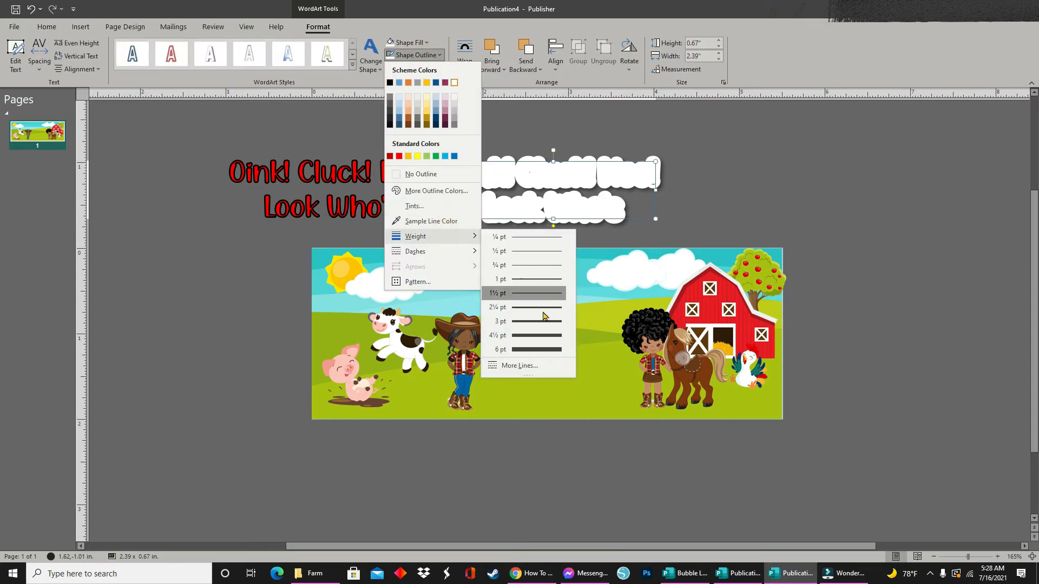
left_click(546, 353)
left_click(371, 177)
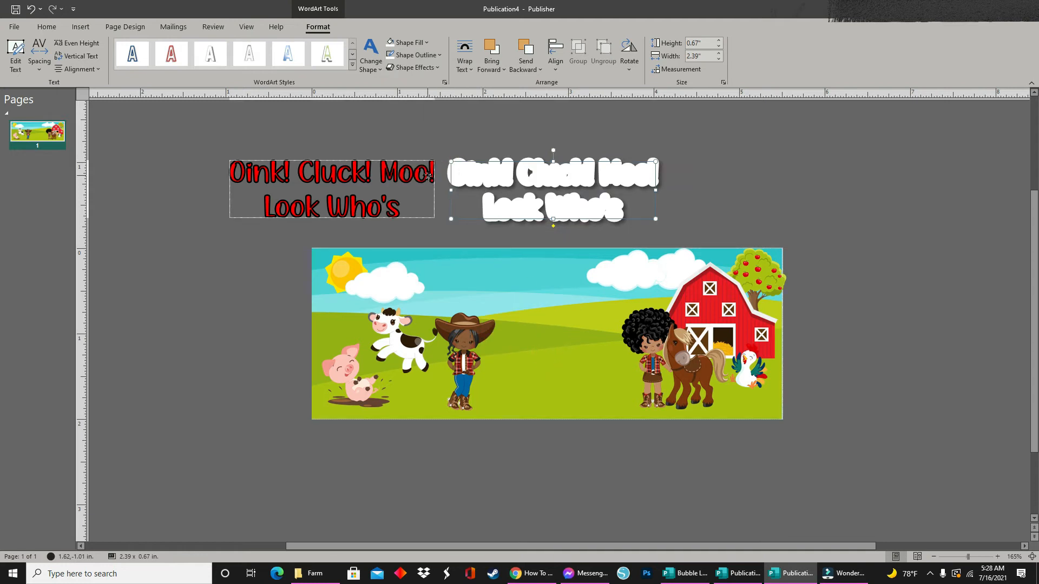
left_click_drag(340, 172, 561, 172)
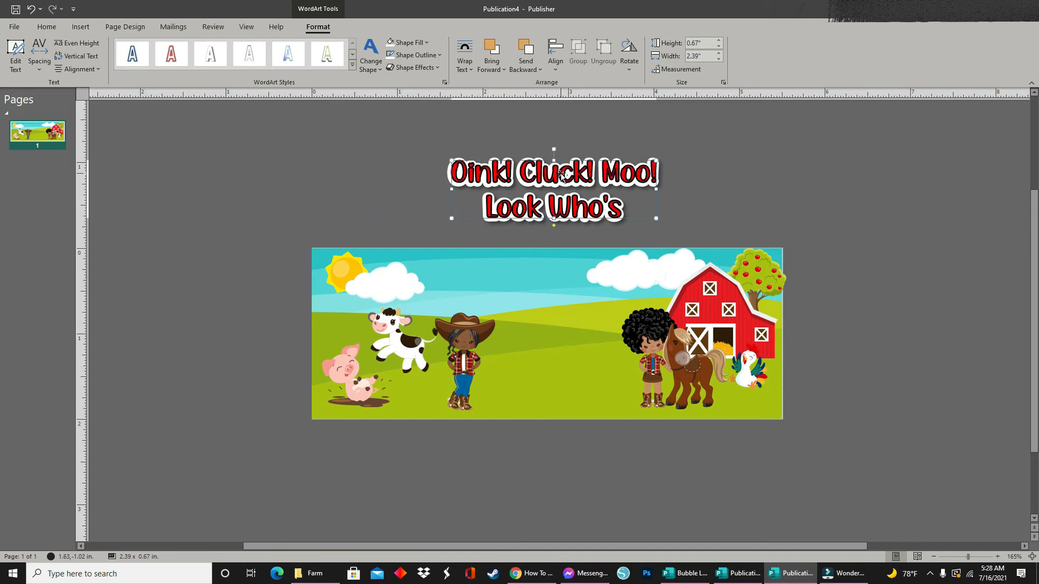
Thin the white backing's outline to 3 pt, with the red title moved aside, and realign the red title on top.
left_click_drag(562, 180, 339, 176)
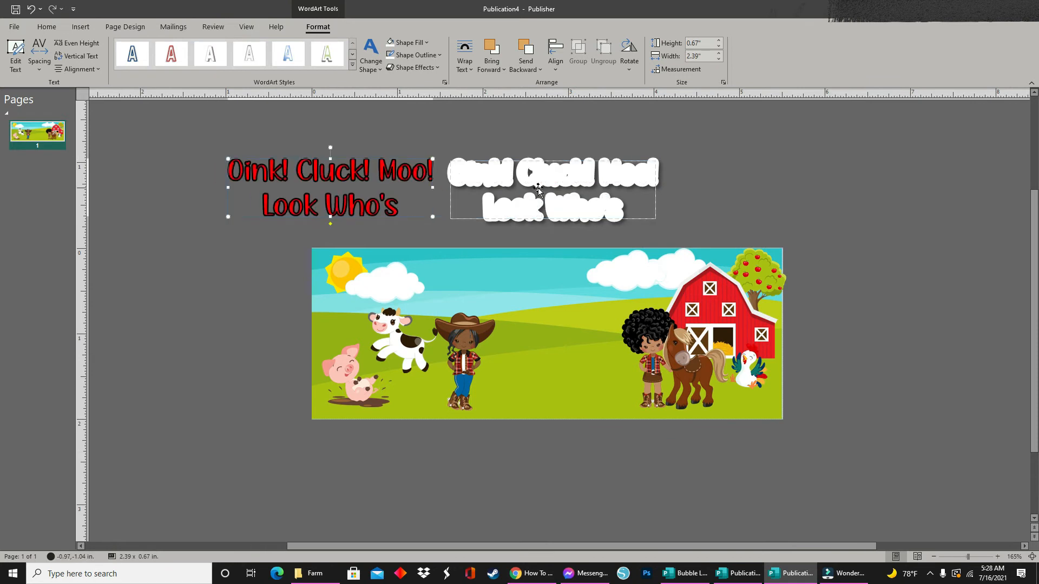
left_click(539, 180)
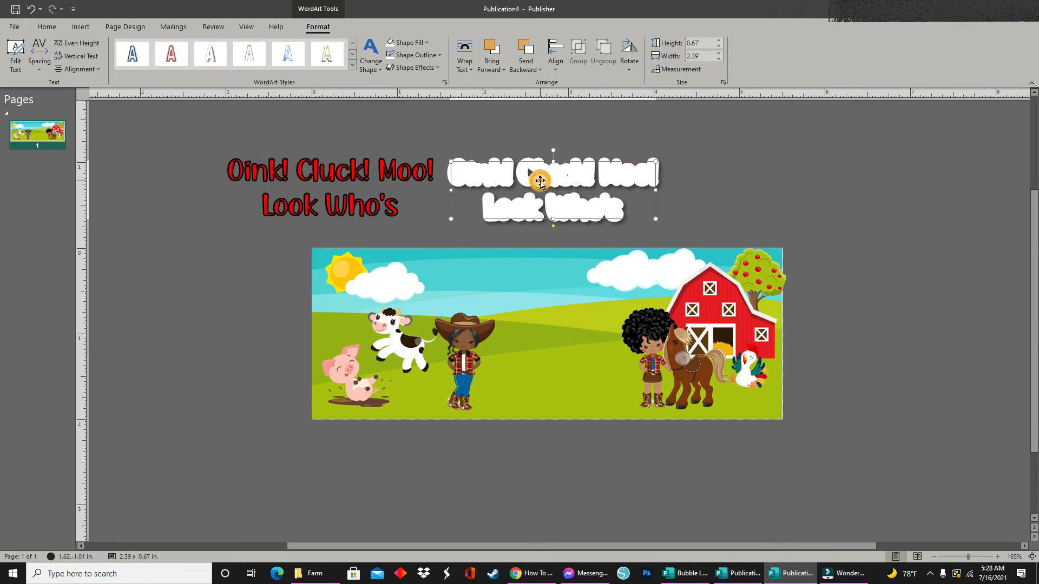
left_click(440, 56)
mouse_move(454, 238)
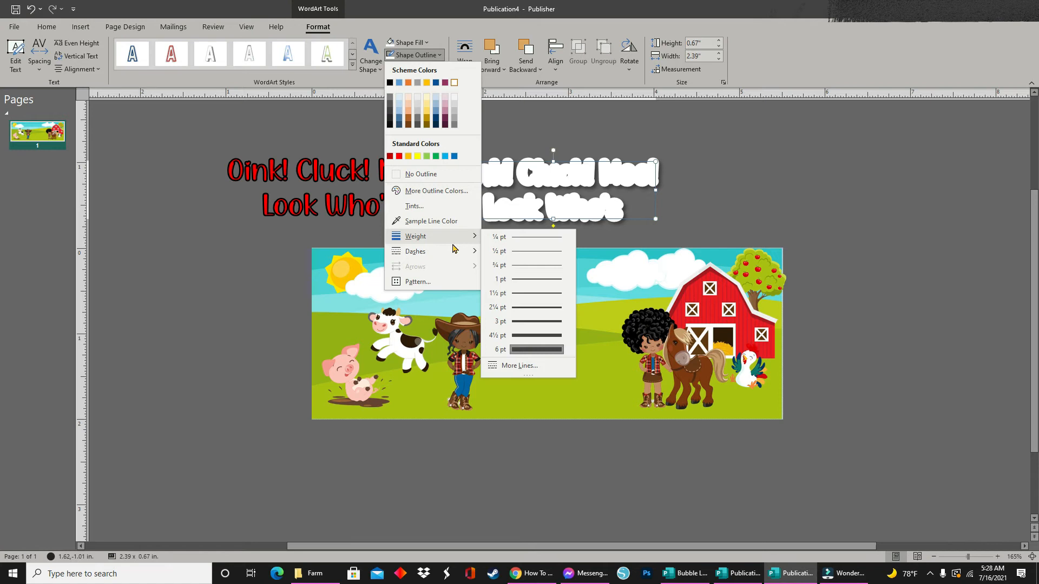
left_click(553, 323)
left_click(359, 162)
left_click_drag(360, 163, 573, 174)
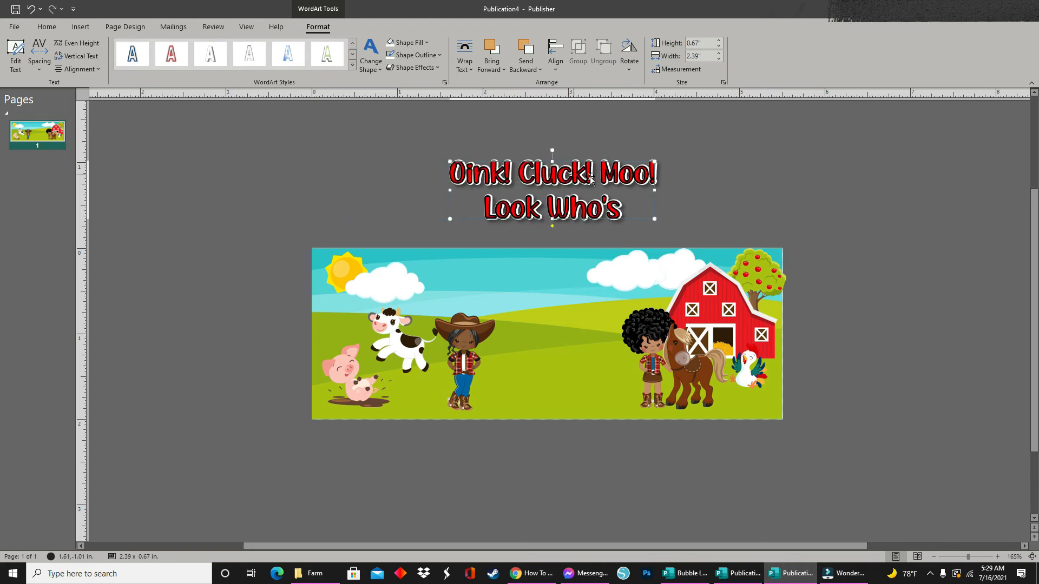
Move the white backing to the left of the red title and set the red title's outline weight to 1½ pt.
left_click(733, 187)
left_click_drag(513, 179, 311, 175)
left_click(524, 176)
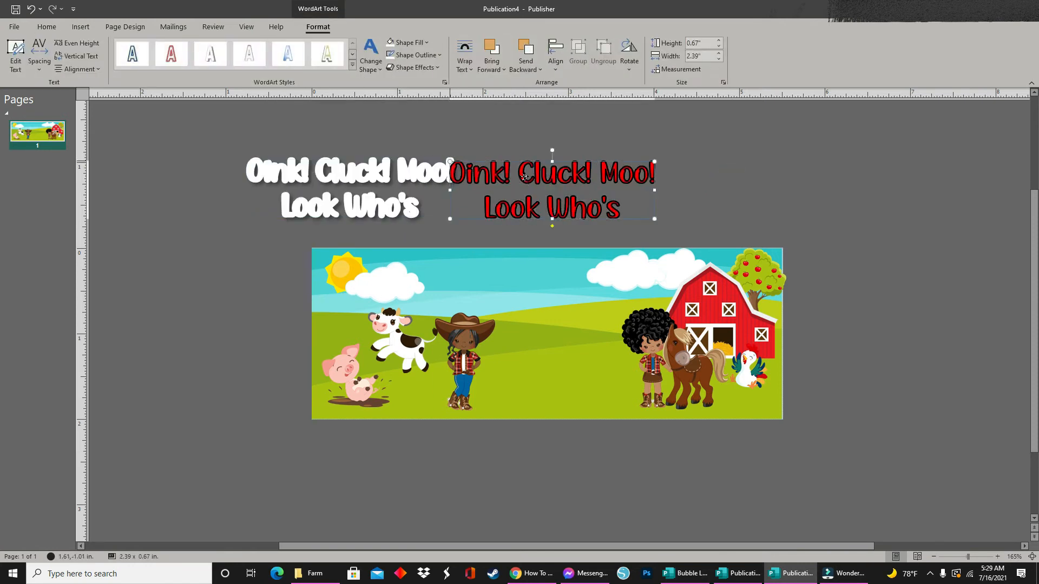
left_click(417, 55)
mouse_move(458, 239)
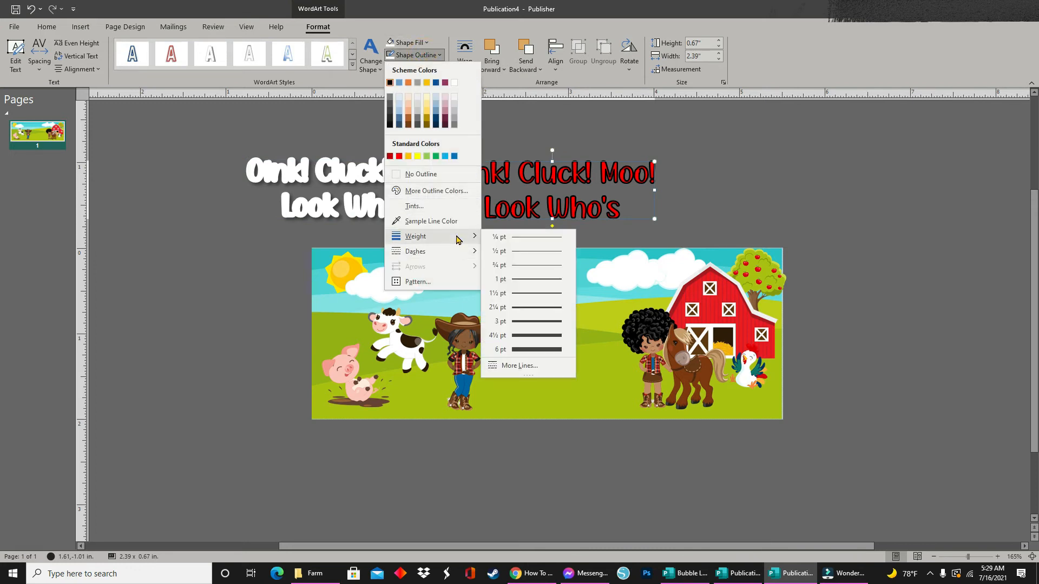
left_click(539, 294)
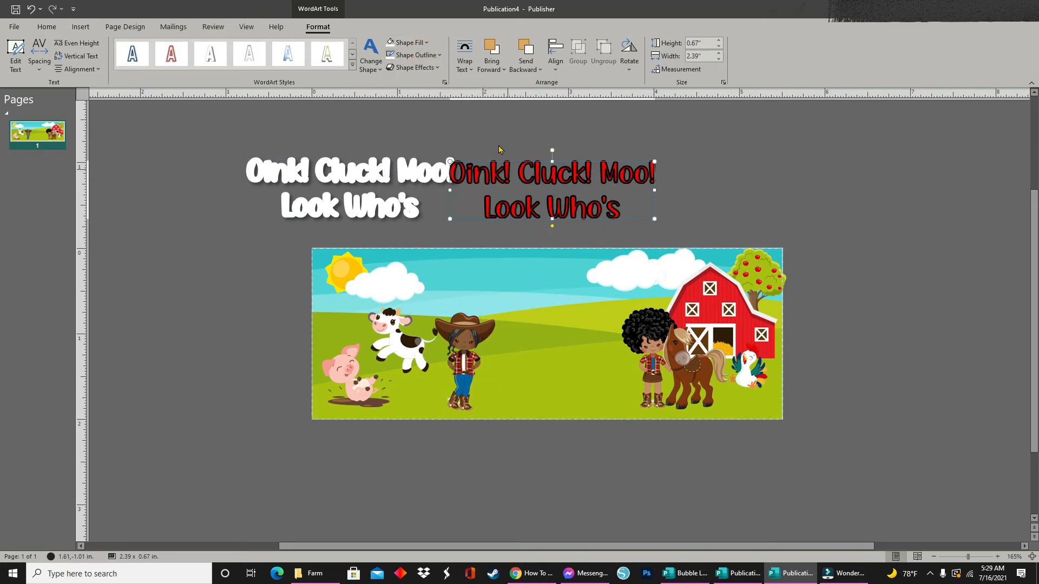
Set the red title's outline weight to ¾ pt and align the white backing behind it.
left_click(430, 55)
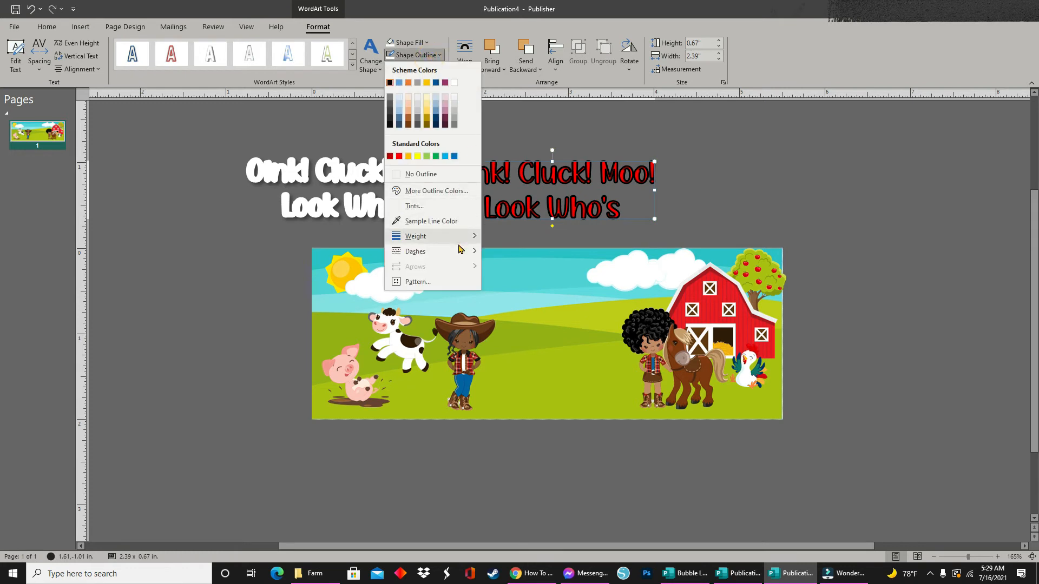
mouse_move(463, 237)
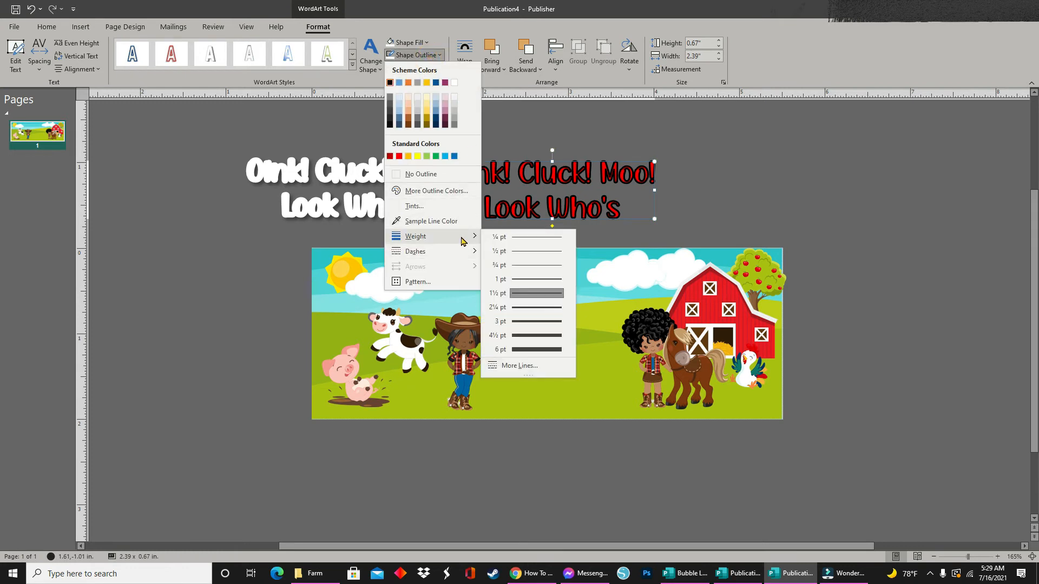
left_click(525, 265)
left_click_drag(388, 172, 590, 172)
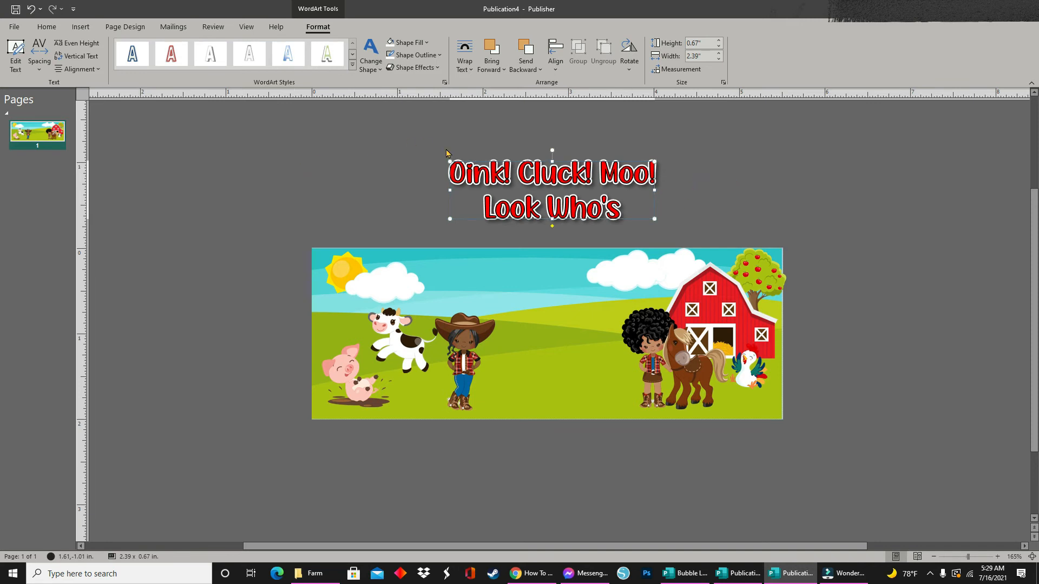
Group the red title with its white backing and place it at the top centre of the label.
left_click(374, 149)
left_click_drag(431, 180, 474, 236)
left_click_drag(623, 236, 668, 234)
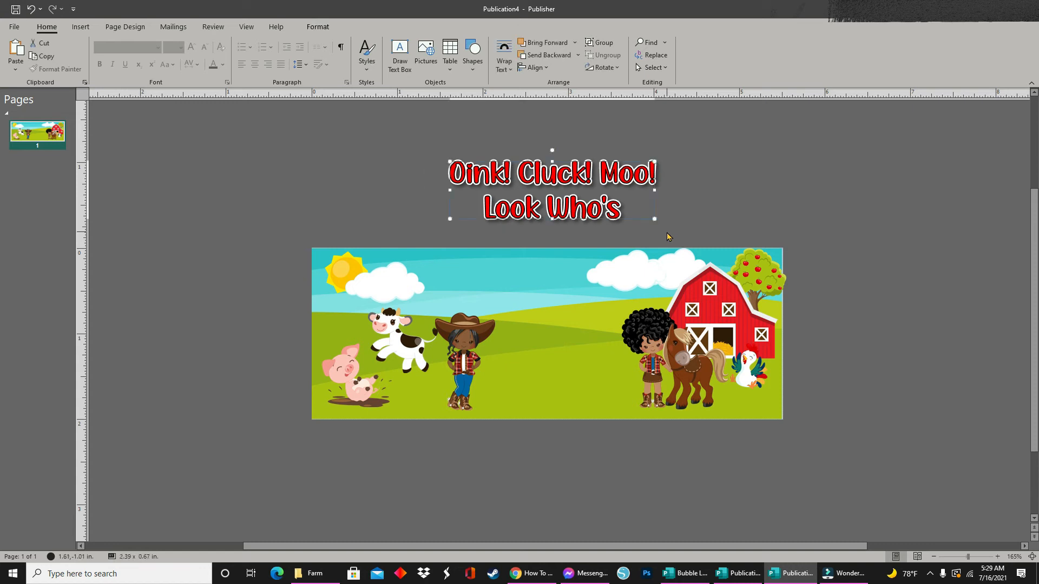
left_click(602, 44)
left_click_drag(552, 208, 547, 305)
left_click(557, 375)
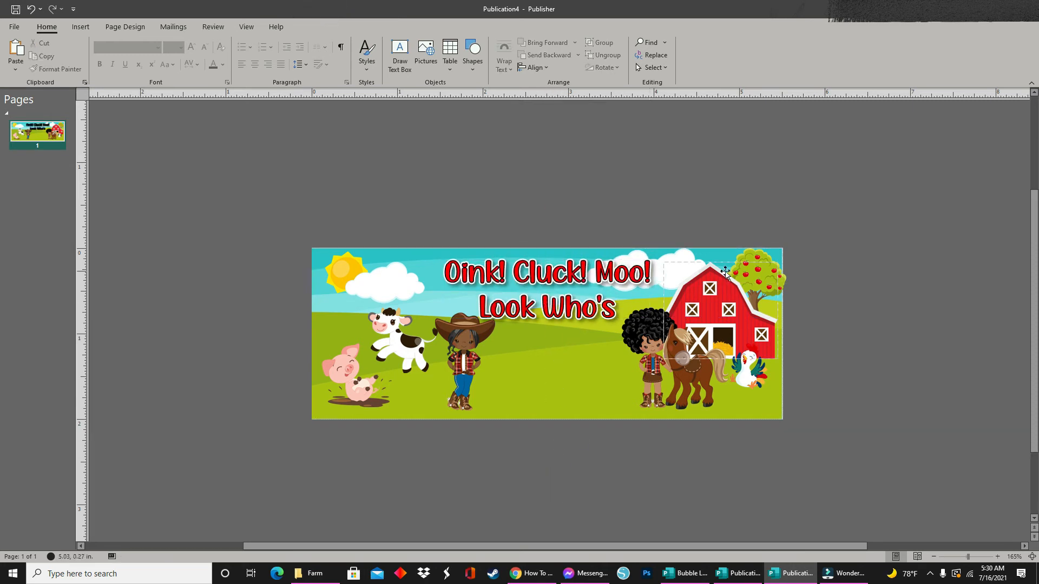
Insert WordArt reading "TWO!" in the font listed between Oreos and Osella estin.
left_click(80, 27)
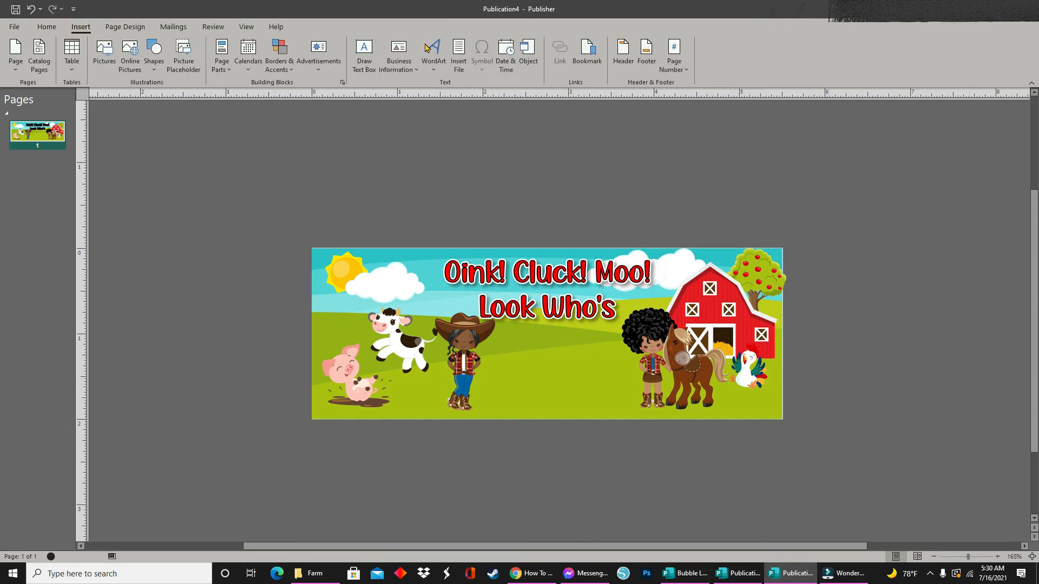
left_click(434, 54)
left_click(486, 211)
left_click(591, 197)
left_click_drag(593, 213, 595, 245)
left_click(592, 210)
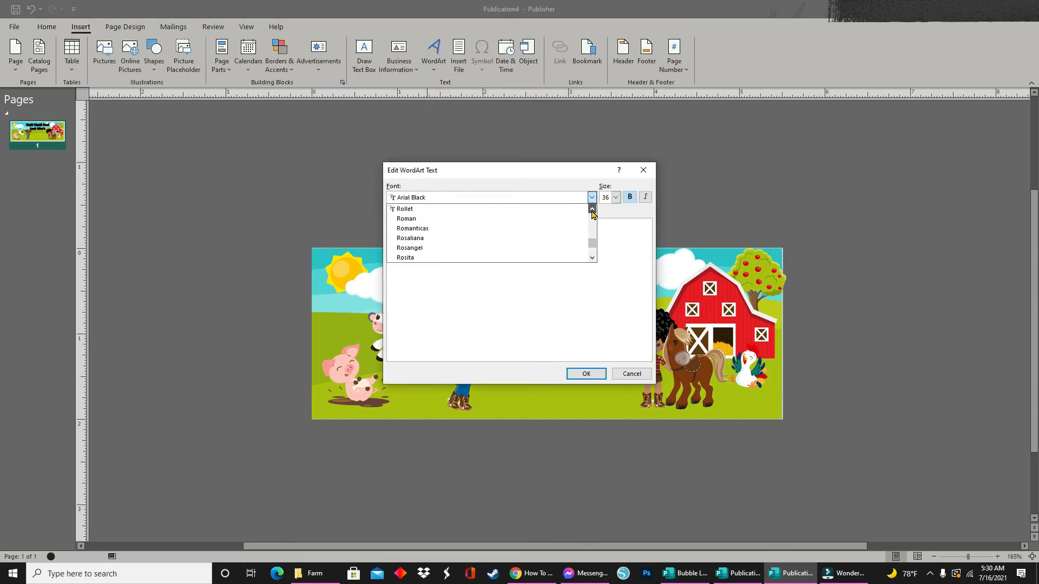
left_click(592, 258)
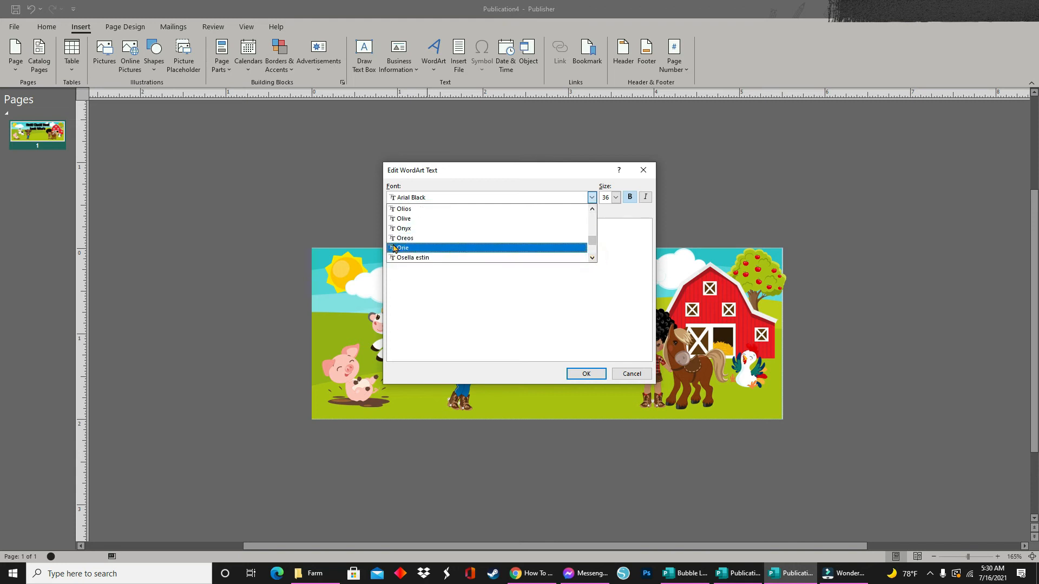
left_click(444, 249)
key("Caps_Lock")
type("TWO")
left_click(600, 372)
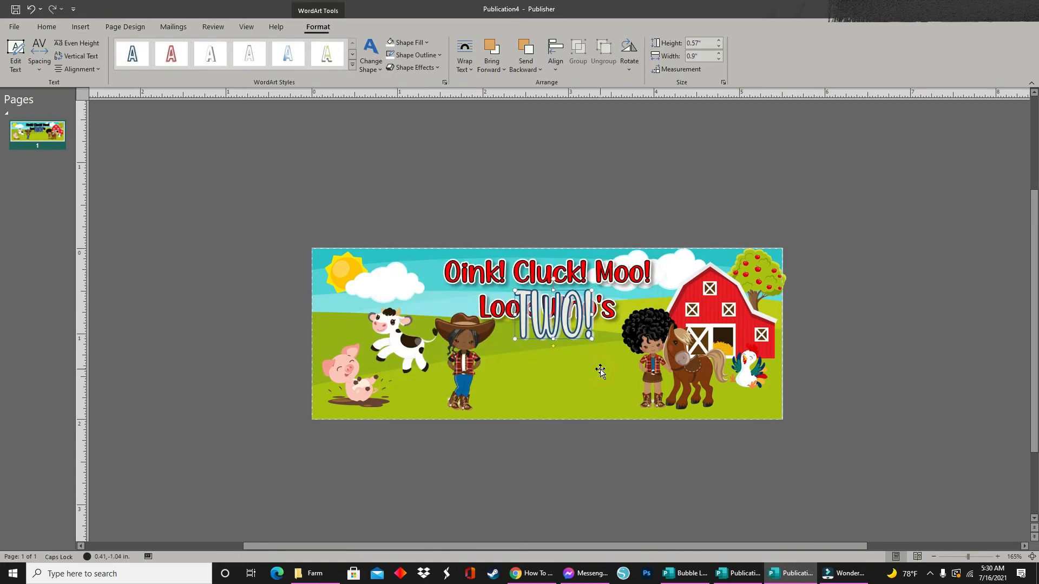
Move the "TWO!" lettering above the label and give it a red fill and black outline.
left_click_drag(549, 333, 551, 190)
scroll(635, 157, "up", 10)
left_click(407, 42)
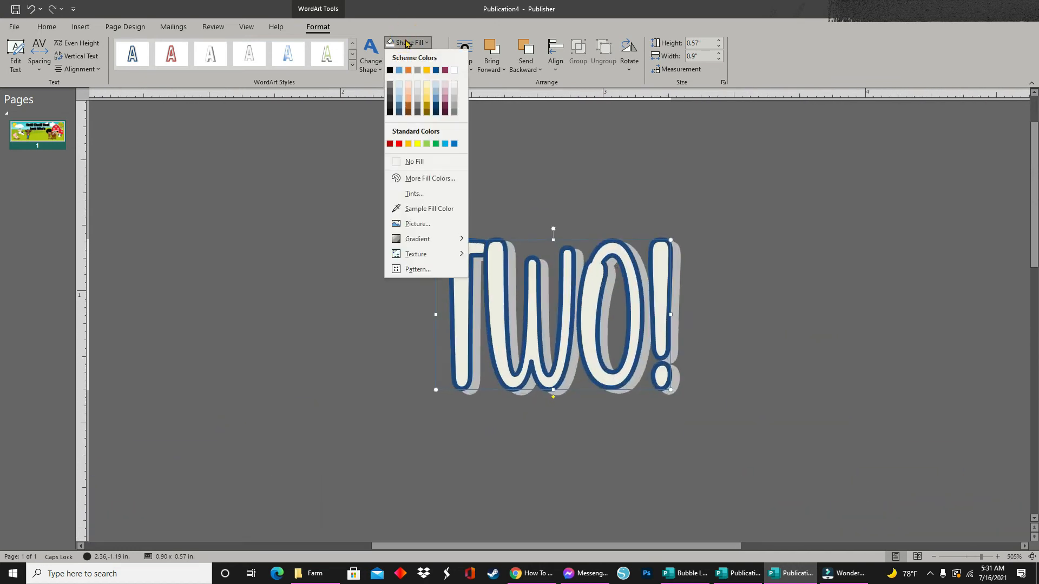
left_click(399, 148)
left_click(435, 57)
left_click(392, 82)
Remove the shadow effect from the red "TWO!" lettering.
left_click(421, 68)
mouse_move(432, 88)
left_click(490, 101)
left_click(426, 69)
mouse_move(437, 151)
left_click(476, 127)
left_click(414, 67)
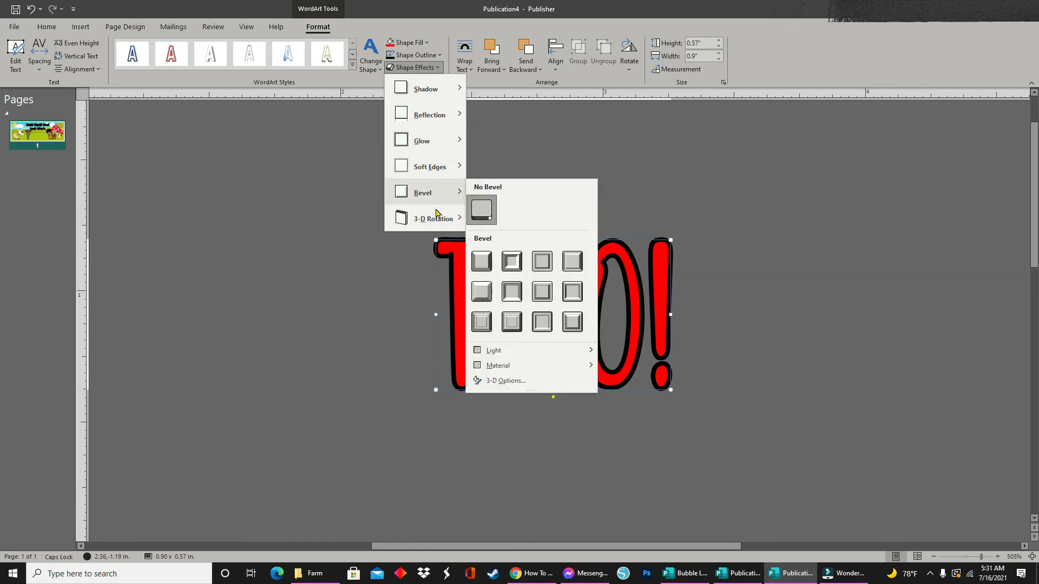
left_click(693, 192)
Duplicate the red "TWO!" lettering and set the two copies side by side.
left_click_drag(551, 372, 323, 357)
left_click(584, 317)
key("ctrl+v")
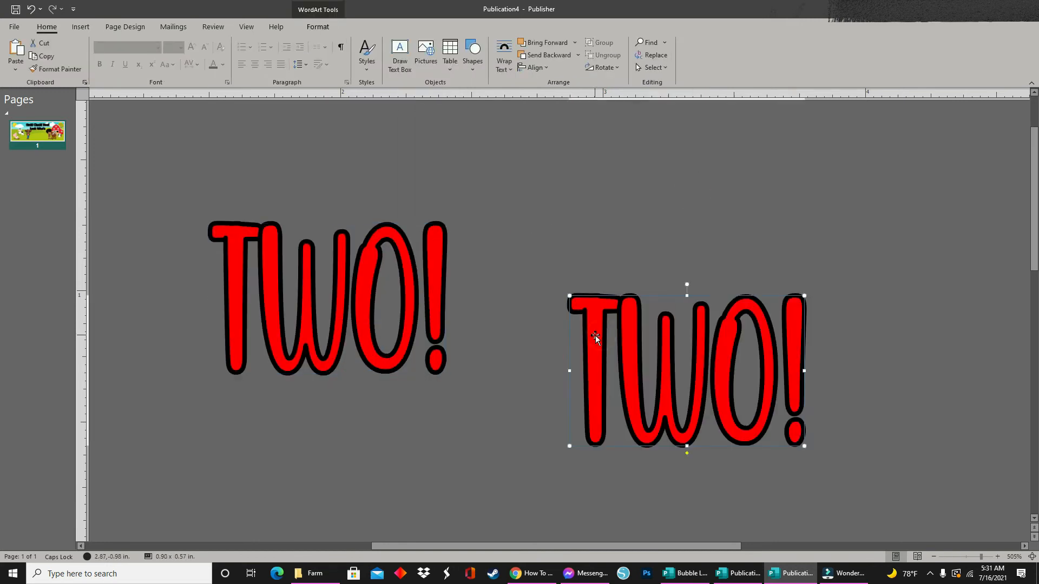
left_click_drag(608, 357, 526, 293)
Give one "TWO!" copy a white fill, a white outline and a drop shadow to serve as the backing.
left_click(317, 26)
left_click(410, 42)
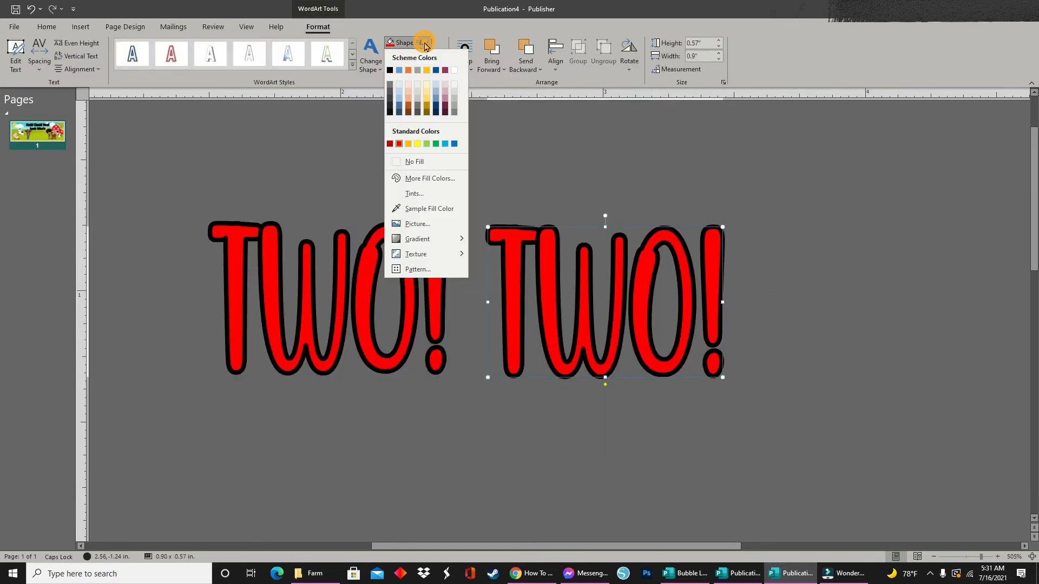
left_click(455, 70)
left_click(415, 54)
left_click(456, 84)
left_click(414, 67)
mouse_move(411, 87)
left_click(485, 147)
Thicken the outline of the white "TWO!" backing.
left_click(331, 319)
mouse_move(412, 317)
left_mouse_down()
mouse_move(670, 311)
mouse_move(689, 323)
mouse_move(449, 317)
mouse_move(413, 301)
left_mouse_up()
left_click(416, 55)
mouse_move(417, 235)
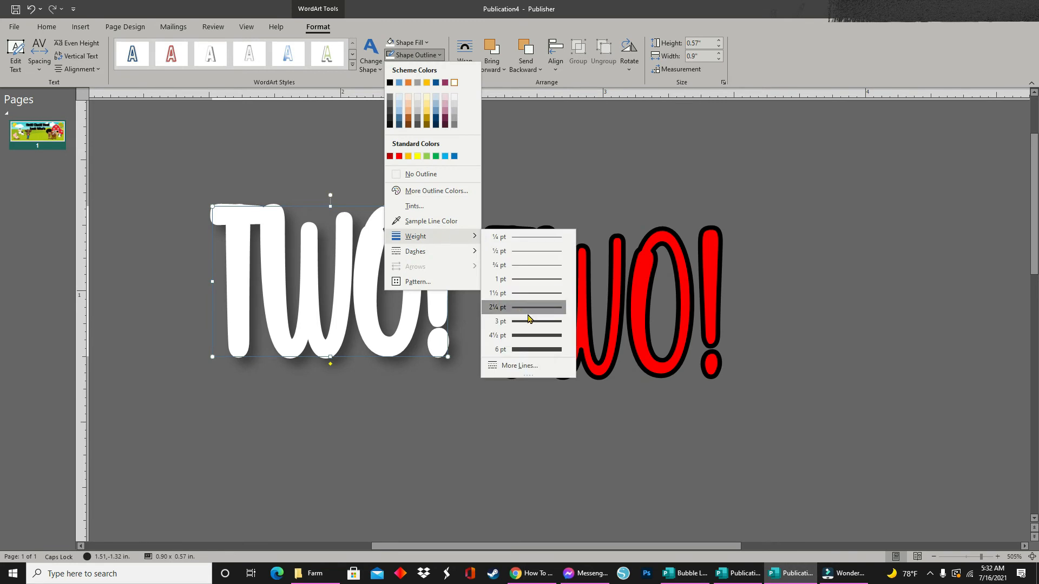
left_click(528, 309)
Align the white "TWO!" backing with the red lettering and send it behind the red copy.
left_click_drag(441, 270, 707, 290)
right_click(601, 314)
right_click(584, 299)
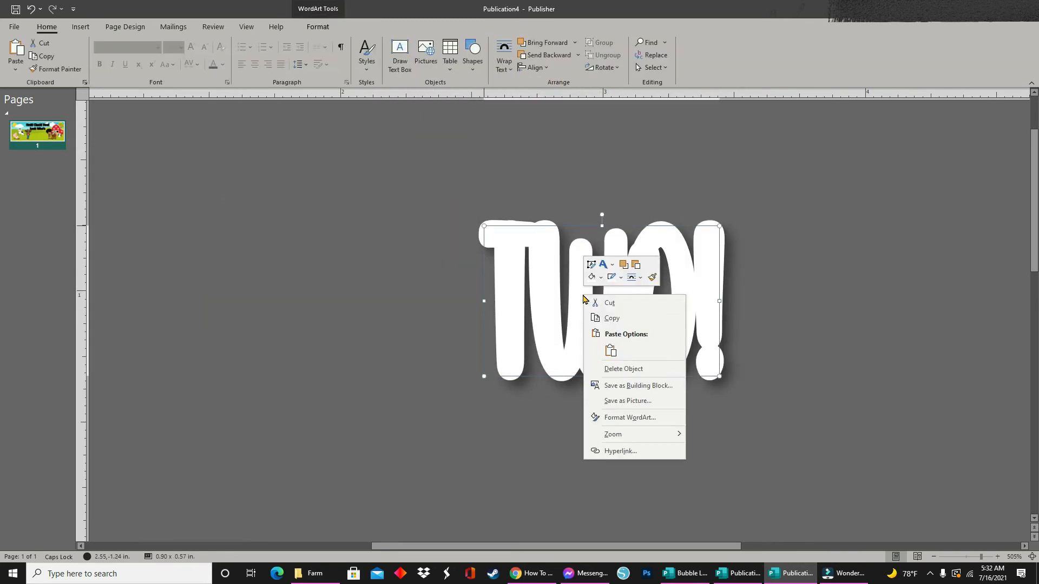
left_click(636, 265)
left_click(555, 327)
Group the red "TWO!" with its white backing and centre it under "Look Who's" on the label.
left_click_drag(419, 193, 754, 408)
left_click(593, 45)
scroll(551, 188, "down", 2)
left_click_drag(551, 189, 453, 519)
scroll(454, 519, "down", 5)
left_click_drag(458, 117, 493, 338)
scroll(493, 326, "down", 6)
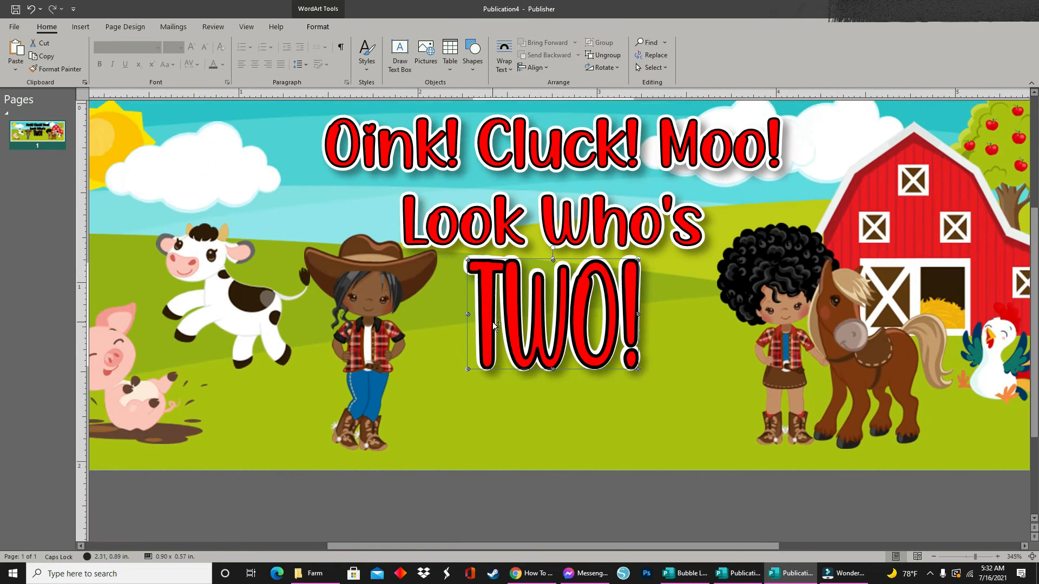
scroll(495, 324, "down", 2)
Save the wrap label as a Publisher file named "Bubble Wrap" in the Documents folder.
left_click(10, 25)
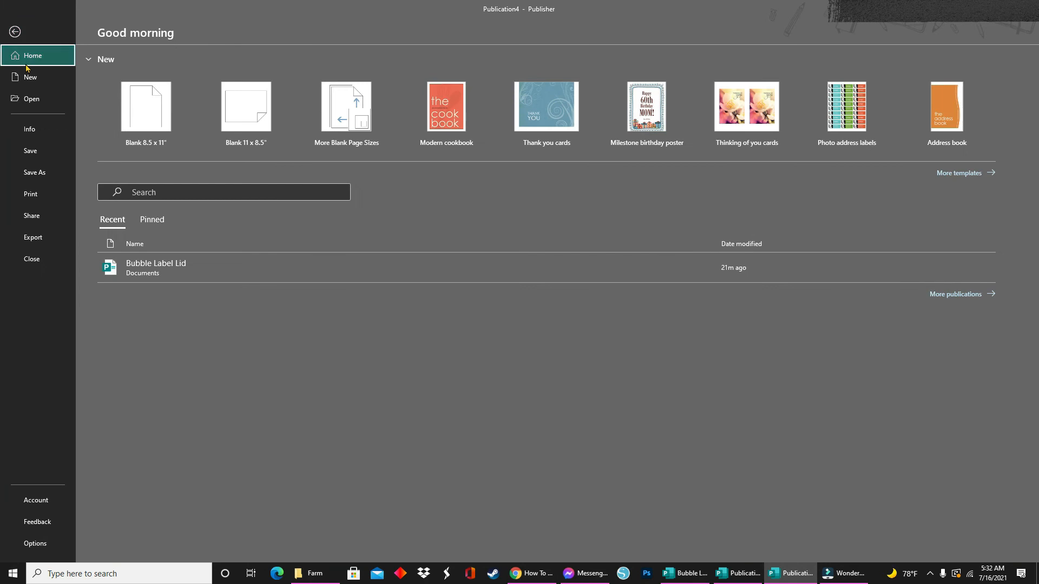
left_click(44, 172)
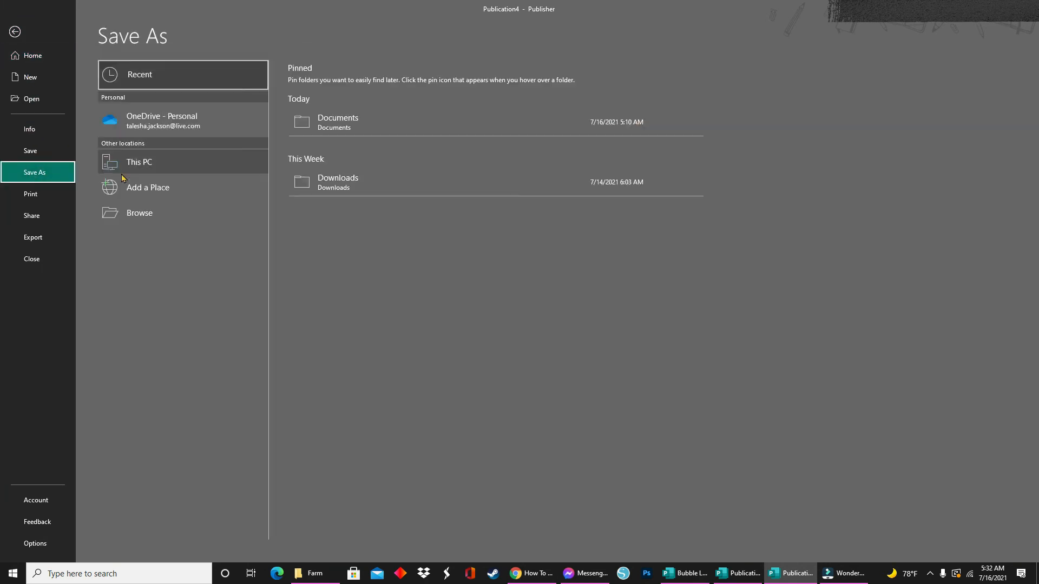
left_click(313, 117)
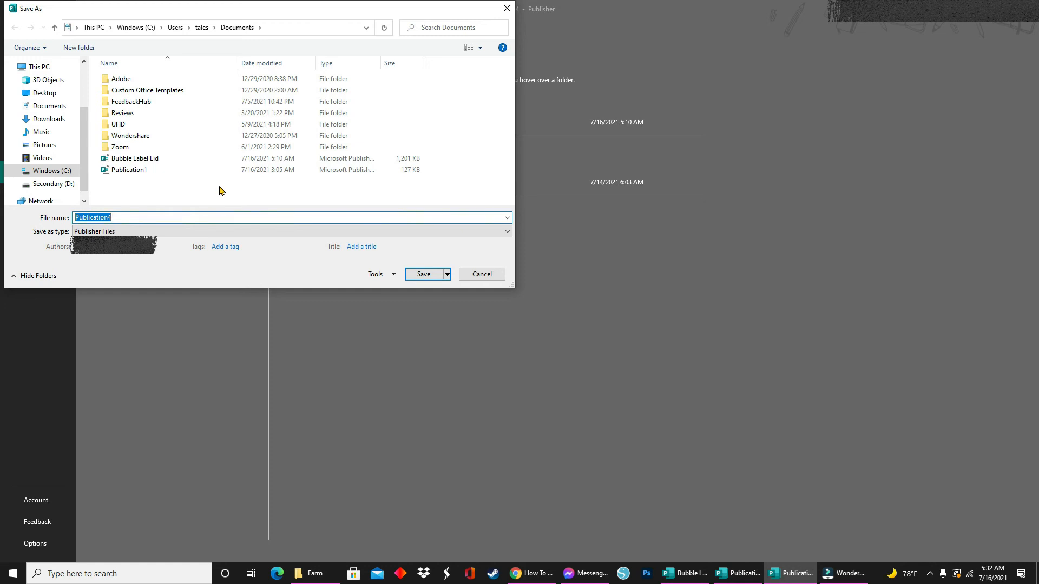
type("bUBB")
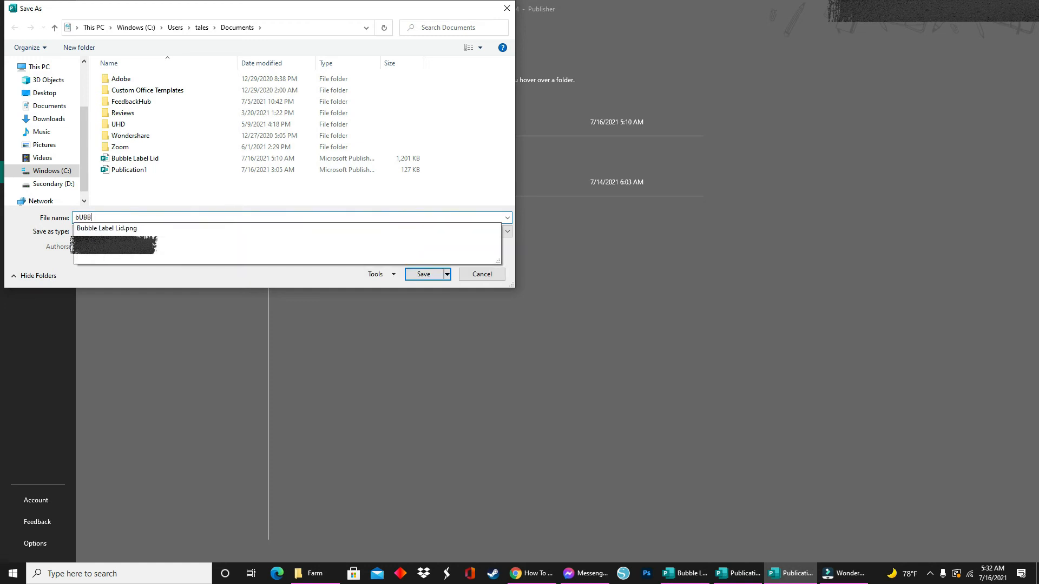
key("BackSpace")
key("BackSpace")
type("Bubble Wrap")
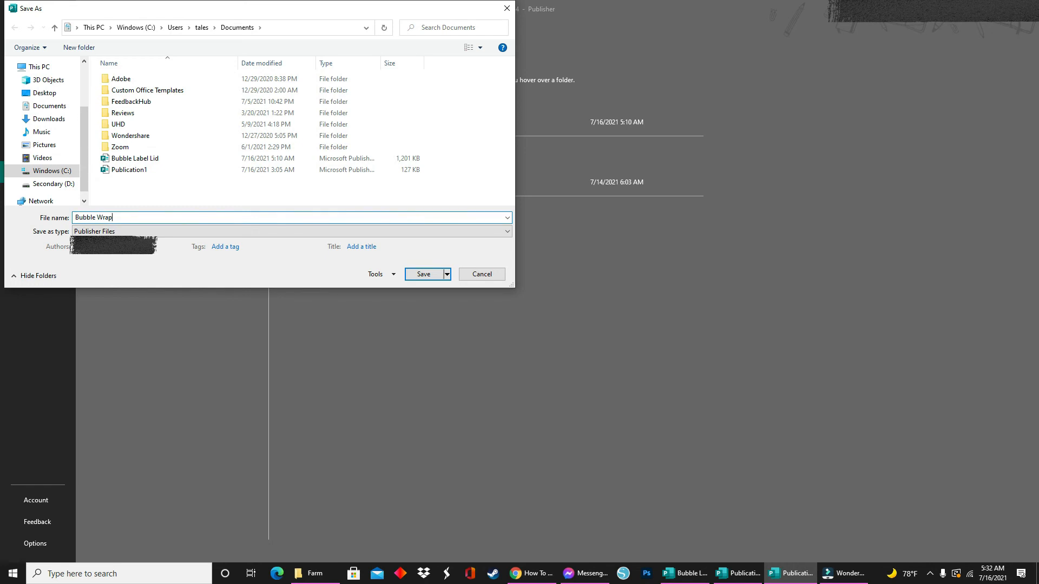
left_click(423, 274)
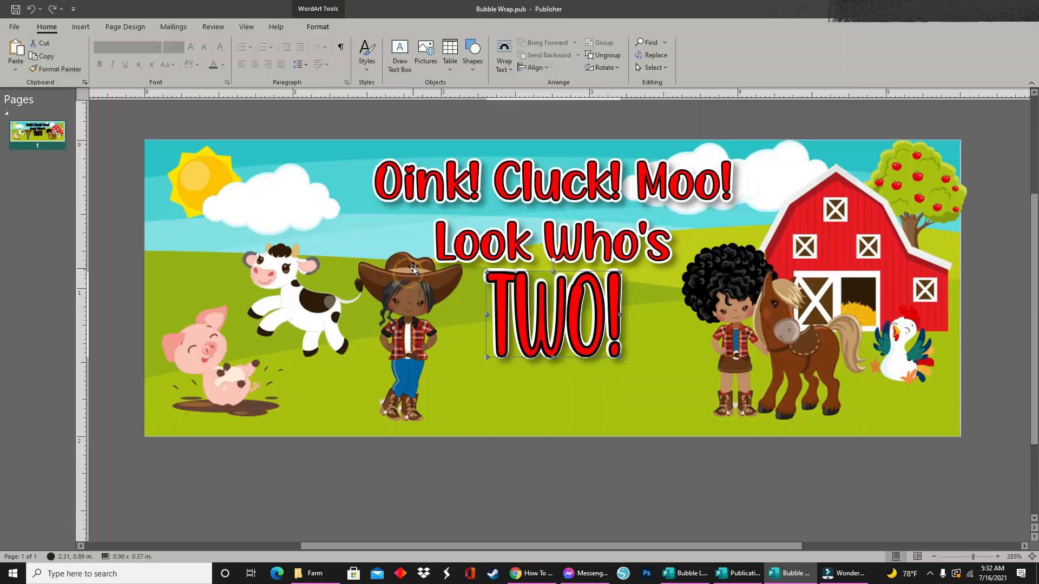
Save a copy of Bubble Wrap in Documents in JPEG File Interchange Format.
left_click(5, 30)
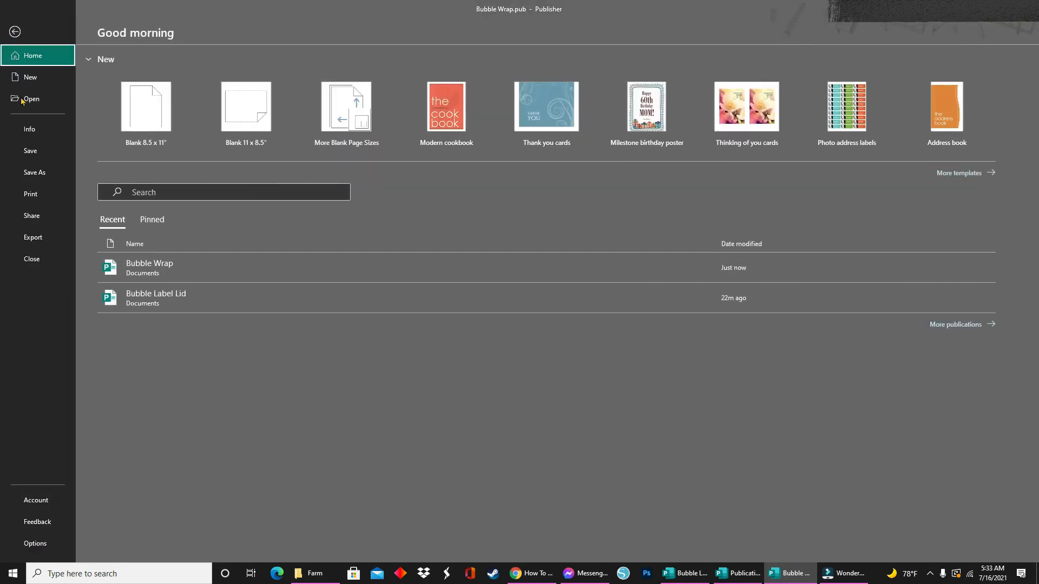
left_click(29, 172)
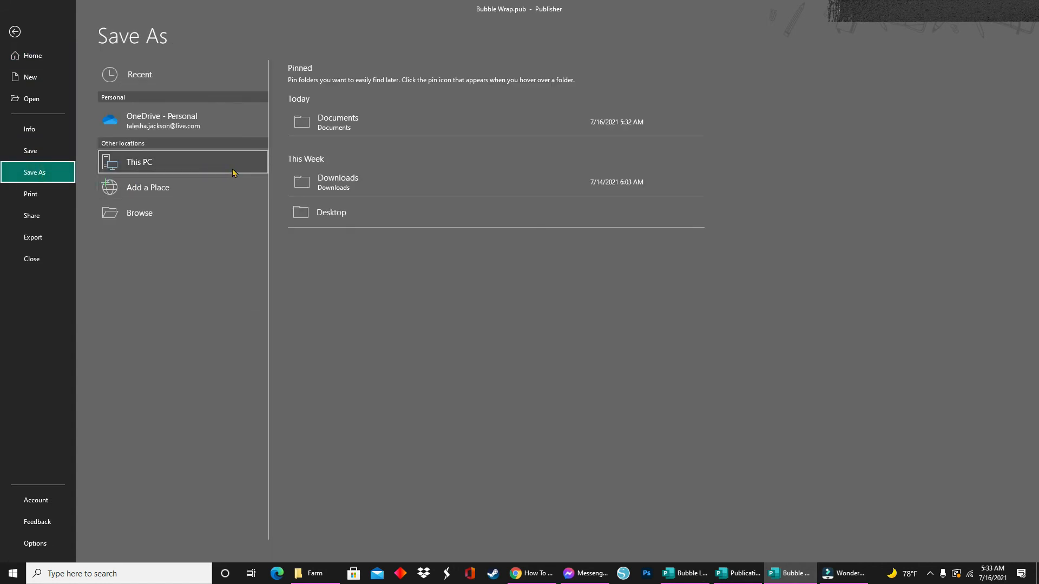
left_click(335, 135)
left_click(288, 231)
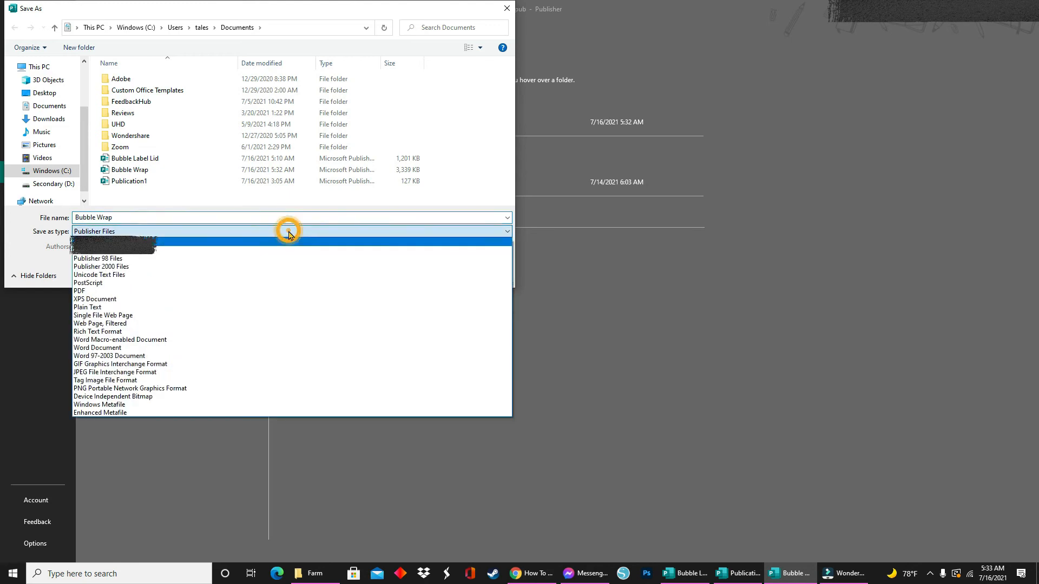
left_click(180, 372)
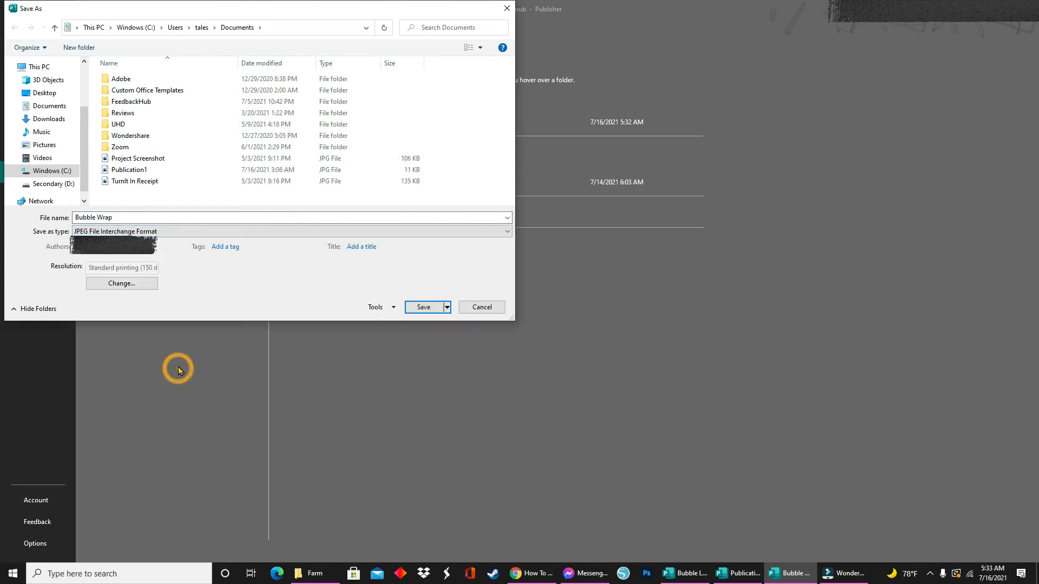
left_click(431, 308)
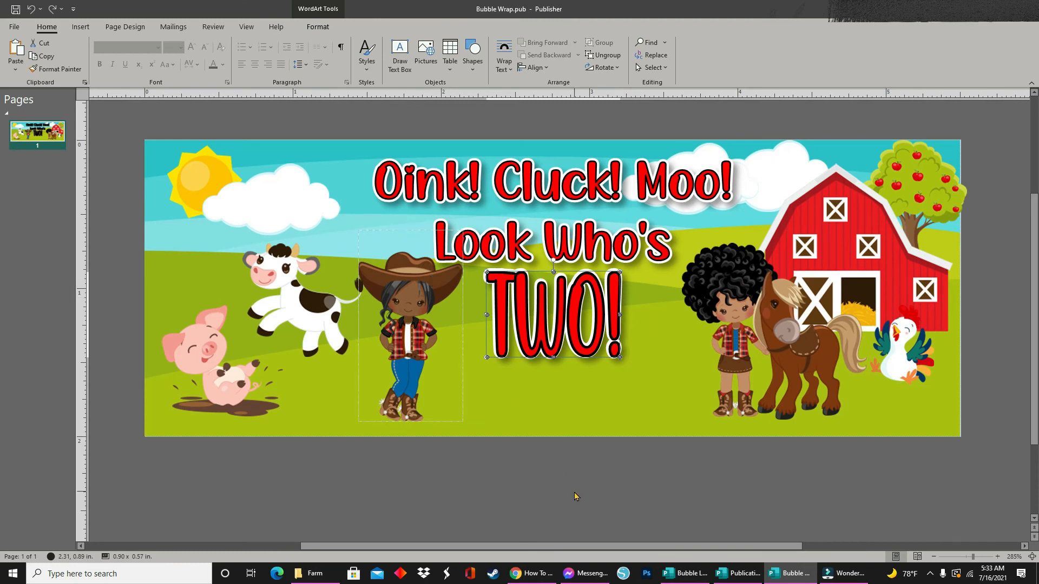
Switch to Publication3 and insert the Bubble Wrap picture beside the uppermost round label.
left_click(737, 573)
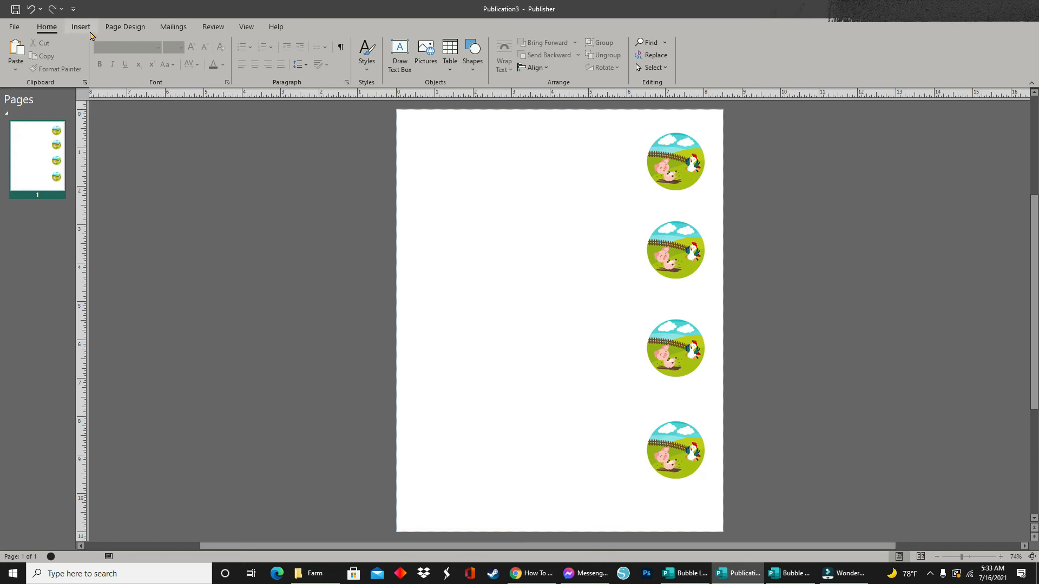
left_click(86, 30)
left_click(100, 59)
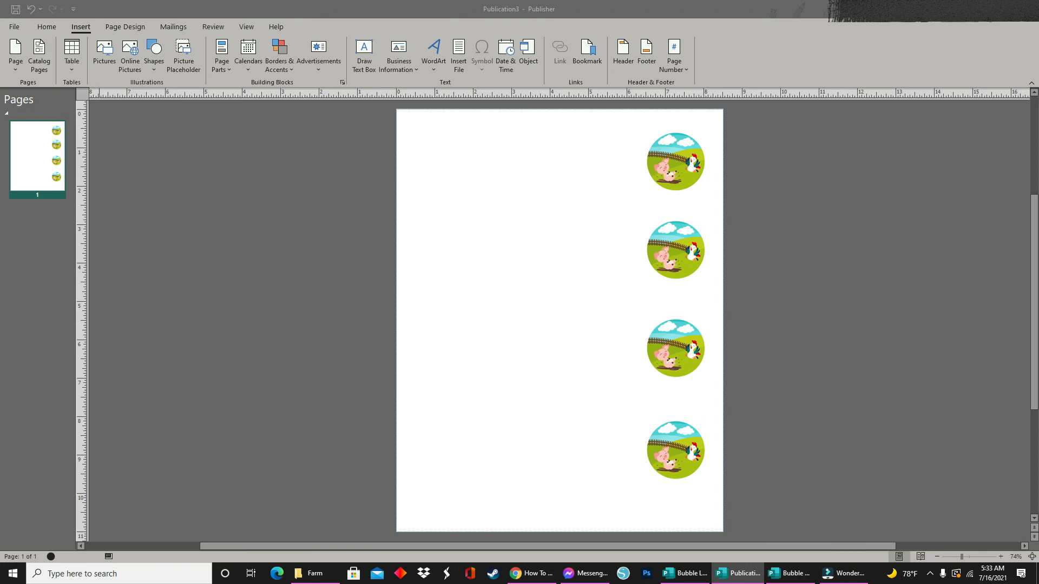
left_click_drag(506, 322, 470, 166)
Duplicate the wrap label three times and place one copy beside each of the remaining round labels.
key("ctrl+c")
left_click(494, 210)
key("ctrl+v")
left_click_drag(535, 328, 459, 273)
left_click(458, 364)
right_click(458, 361)
left_click(483, 401)
left_click_drag(501, 373, 461, 339)
right_click(469, 456)
left_click(494, 495)
left_click_drag(621, 504, 521, 448)
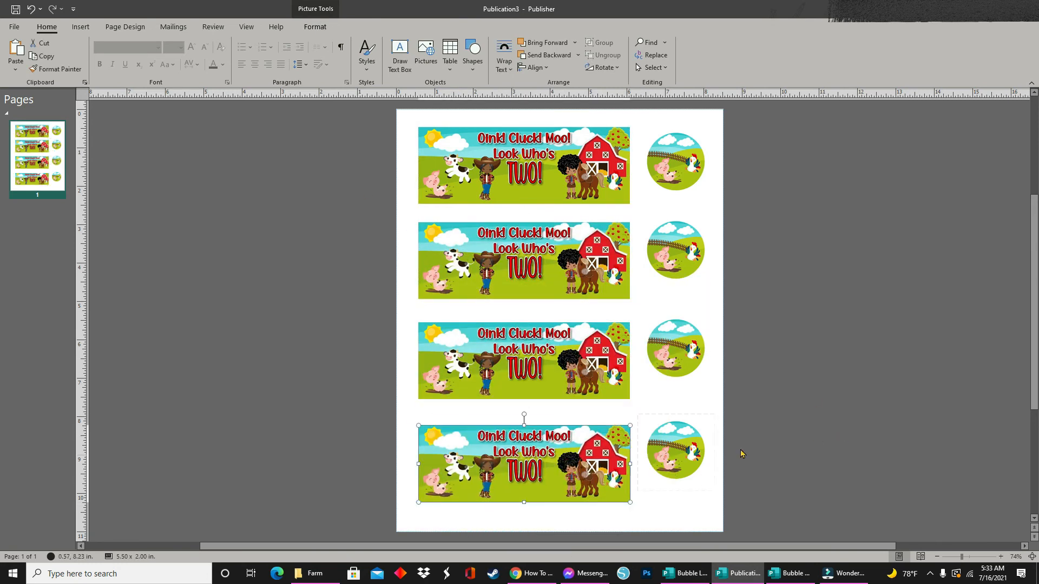
Save the label sheet as a PDF named "Bubble Print Out" in the Documents folder.
key("ctrl+s")
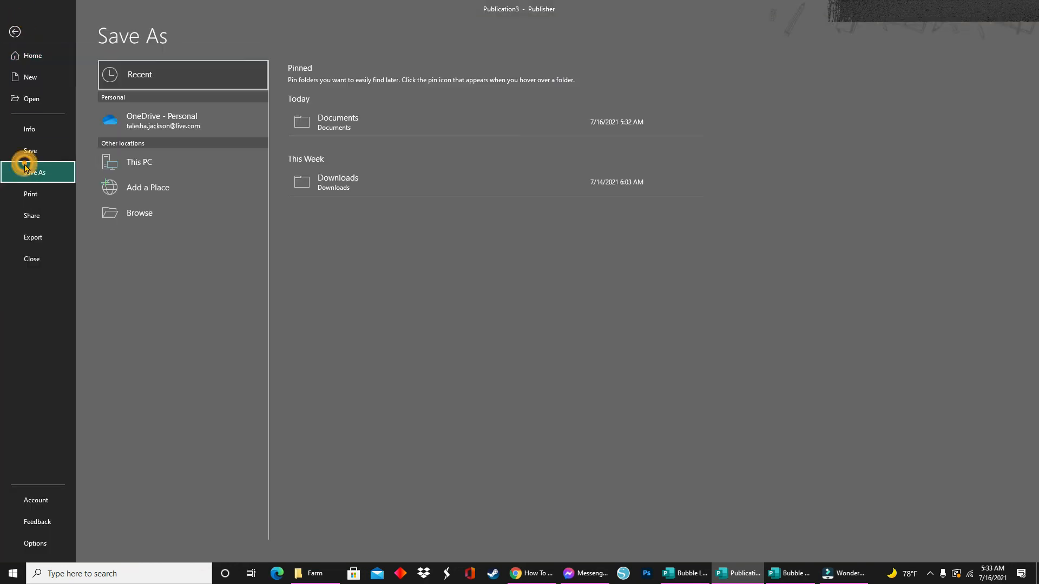
left_click(397, 127)
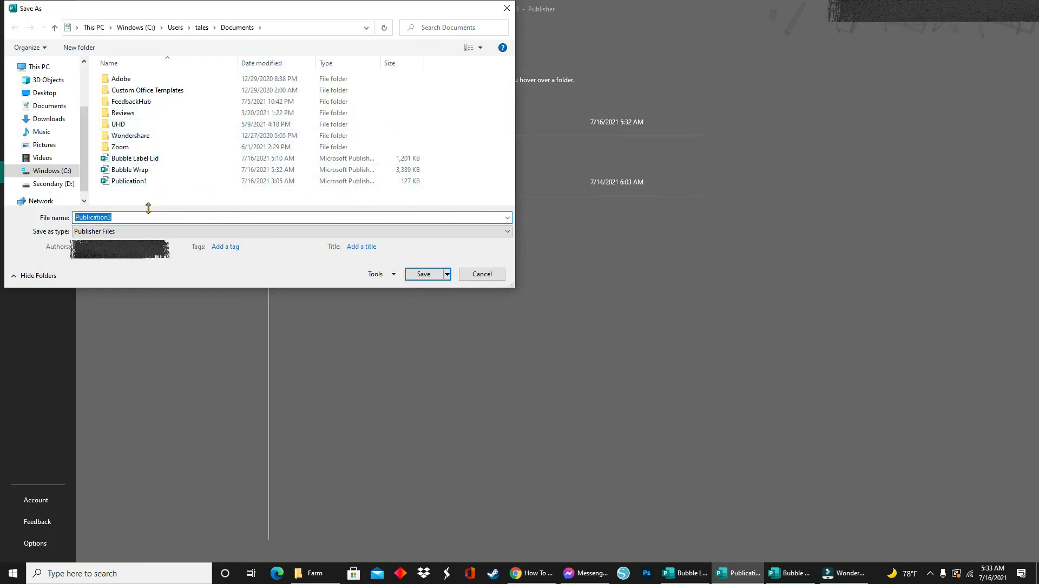
left_click(142, 231)
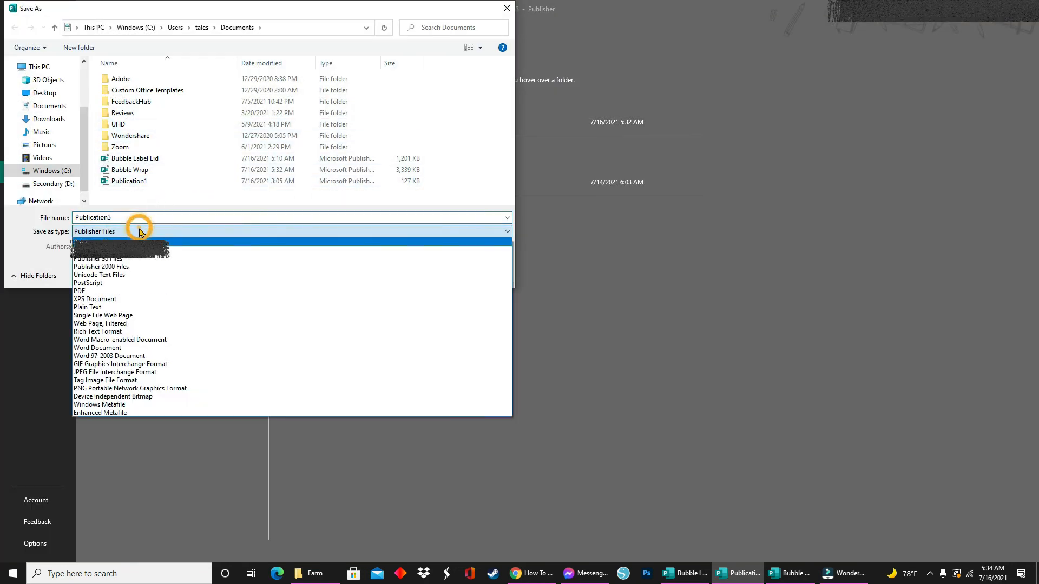
left_click(123, 291)
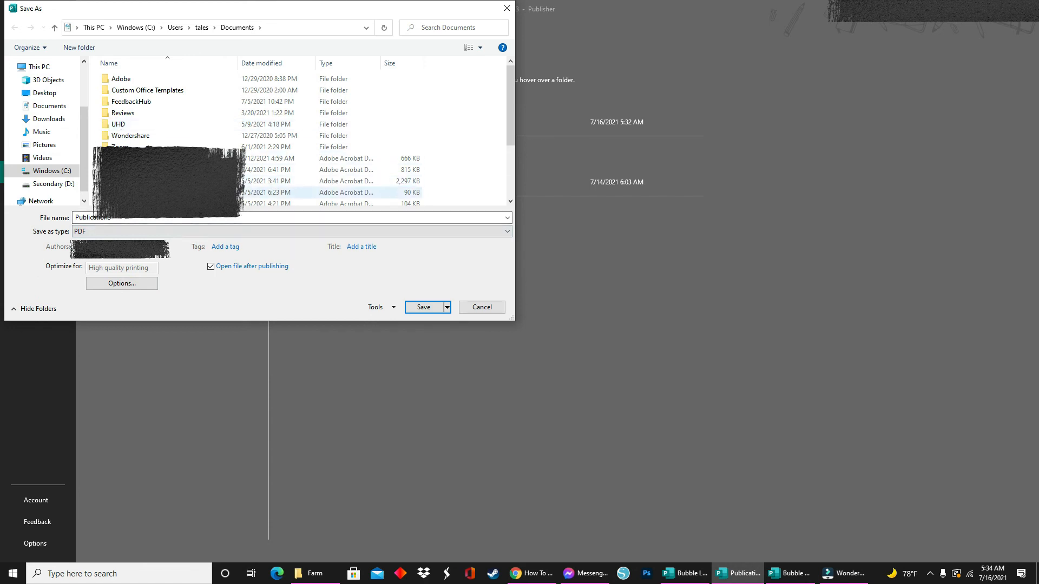
left_click(114, 218)
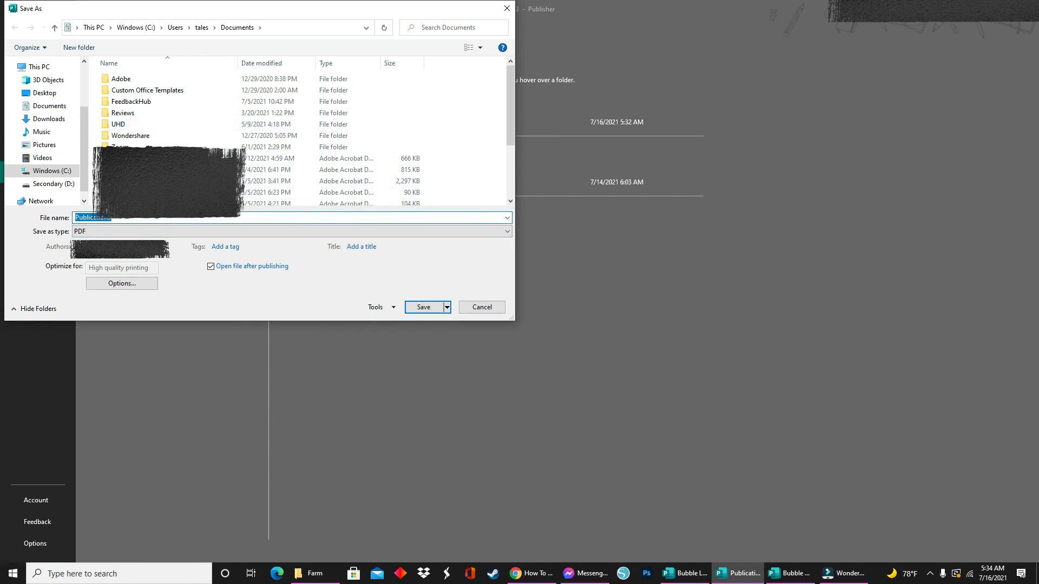
type("Bubble")
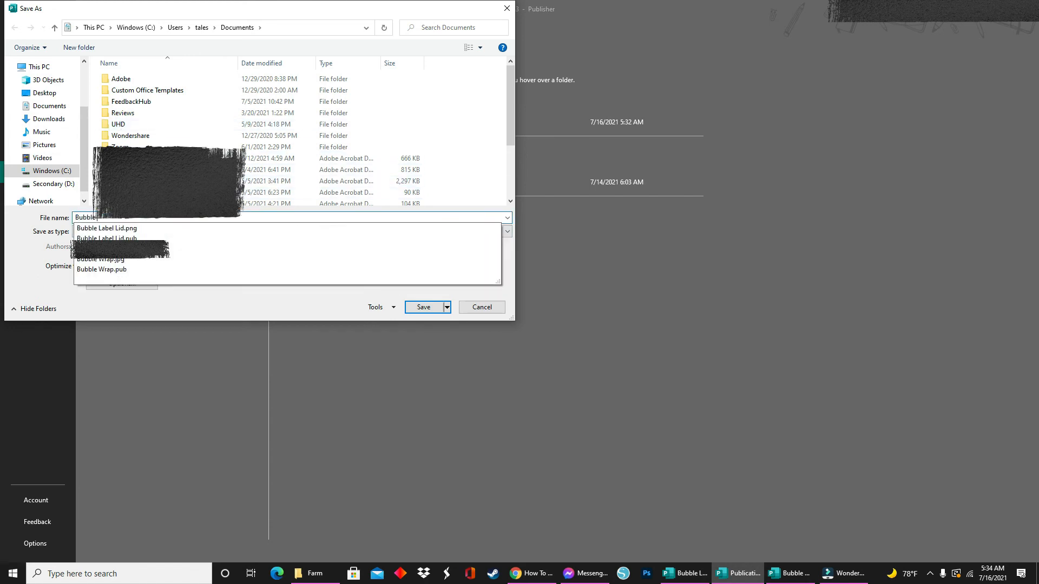
type(" Fil")
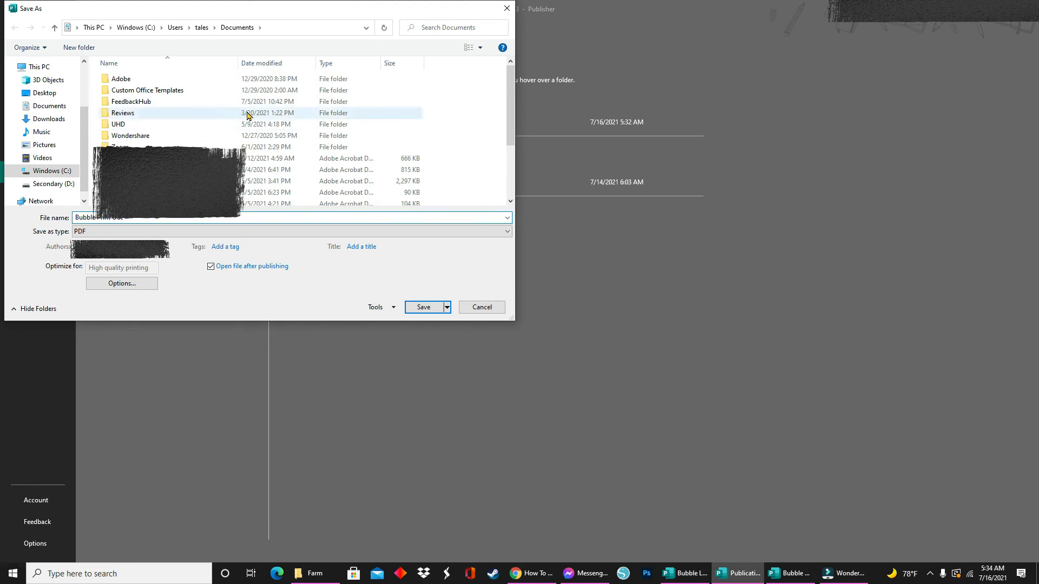
left_click(416, 310)
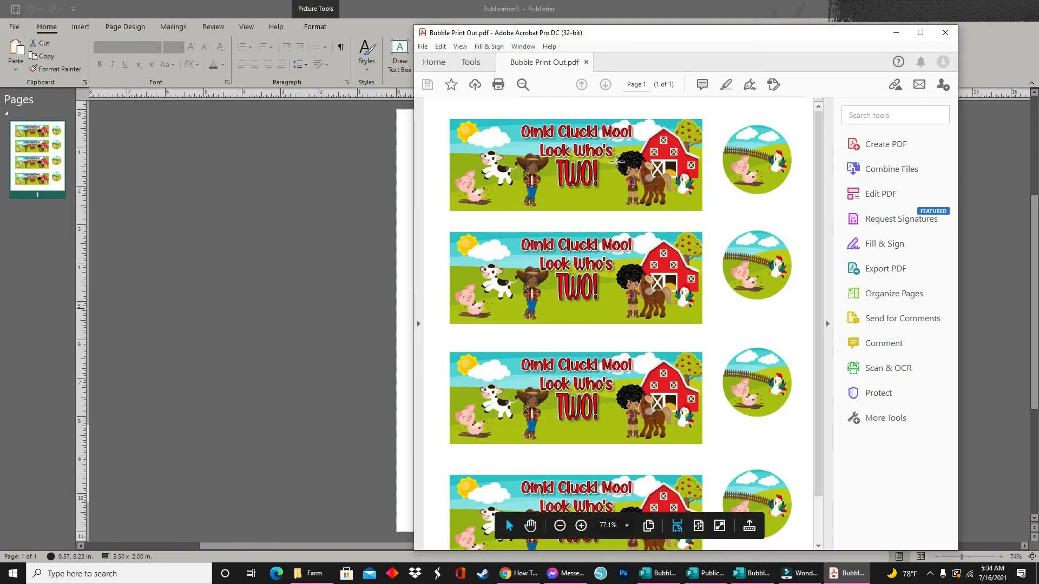